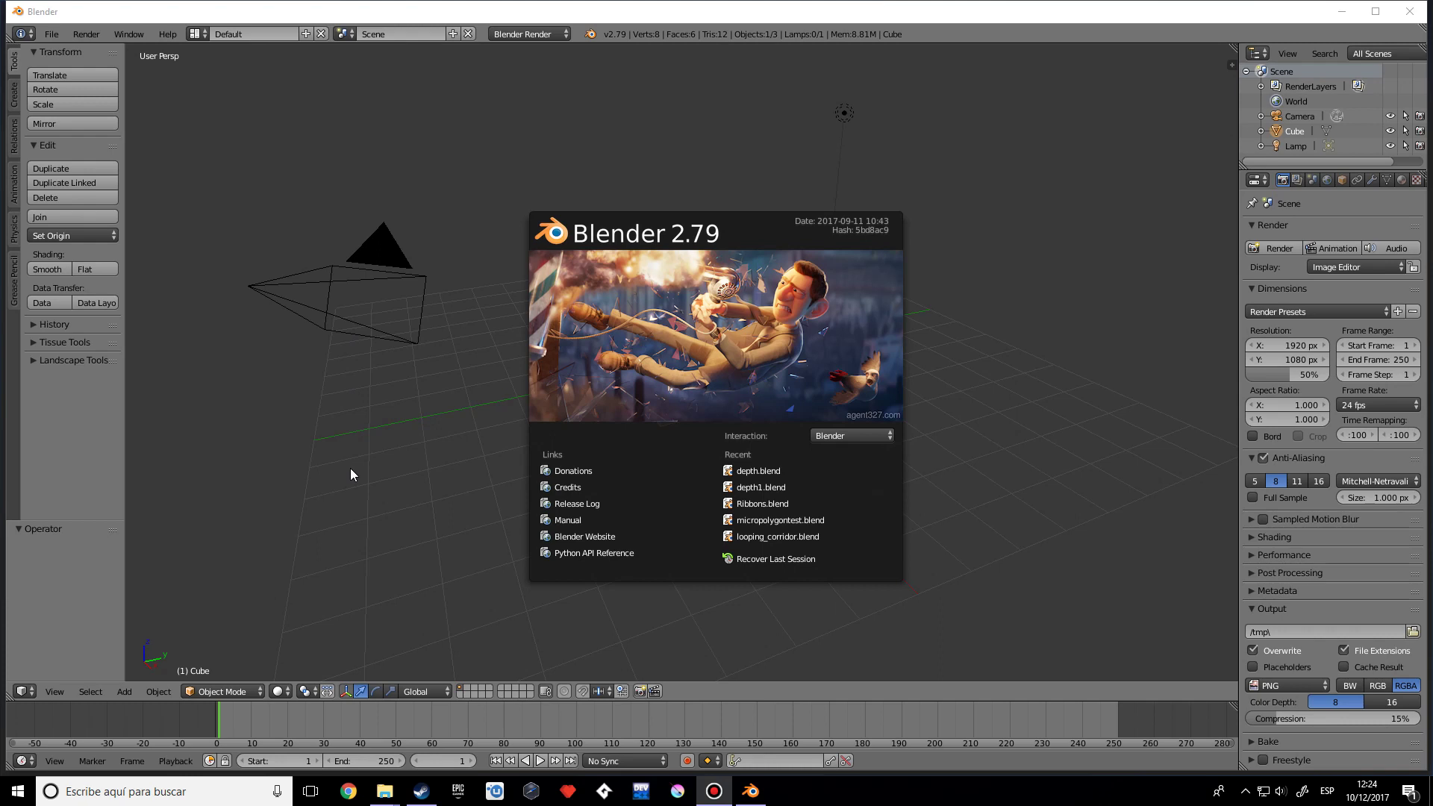
- Delete the default camera, cube and lamp so the scene is empty
{"action": "left_click", "coordinate": [969, 375]}
{"action": "key", "text": "a"}
{"action": "key", "text": "a"}
{"action": "key", "text": "x"}
{"action": "left_click", "coordinate": [969, 375]}
- Start the Screencast Keys display in the 3D view
{"action": "key", "text": "n"}
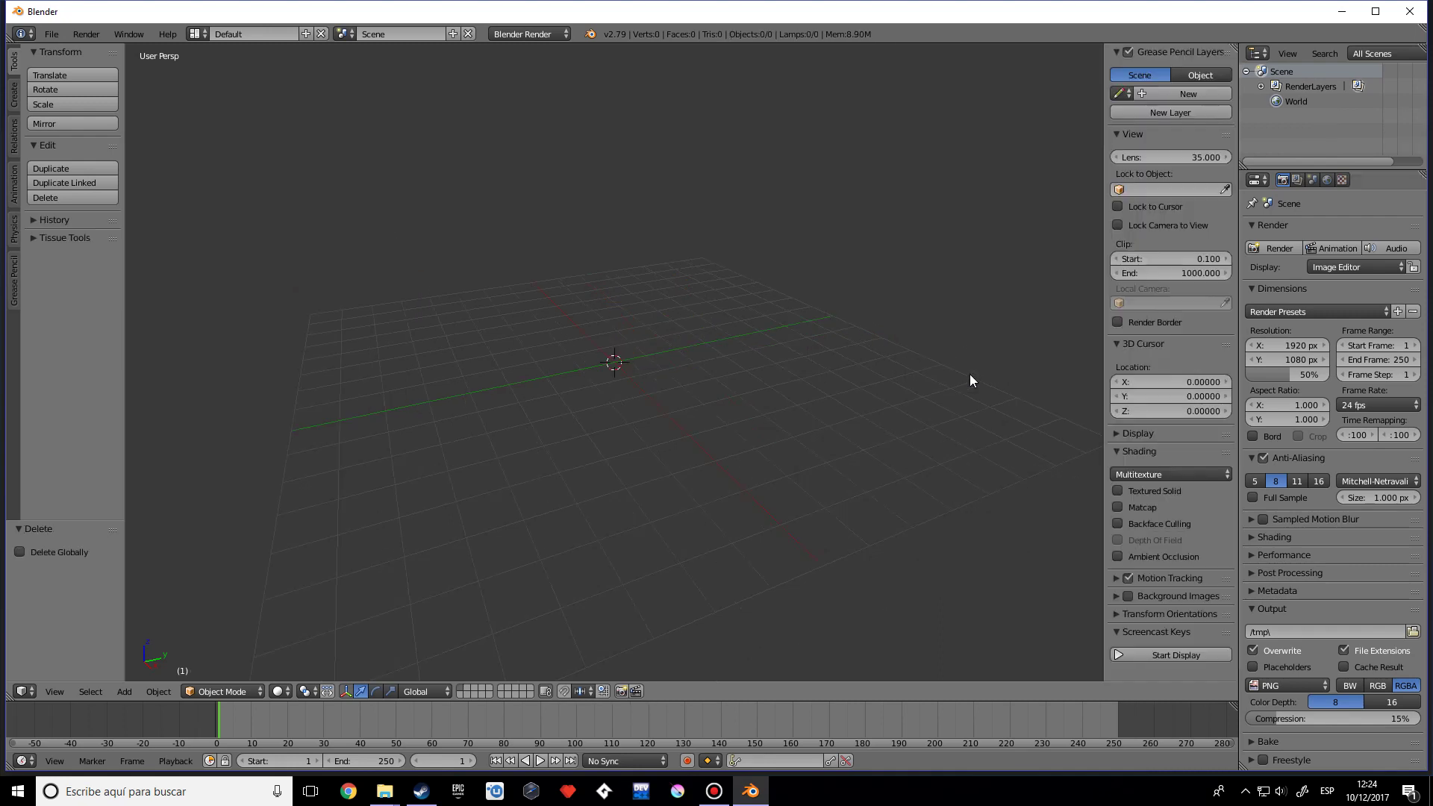
{"action": "left_click", "coordinate": [1152, 652]}
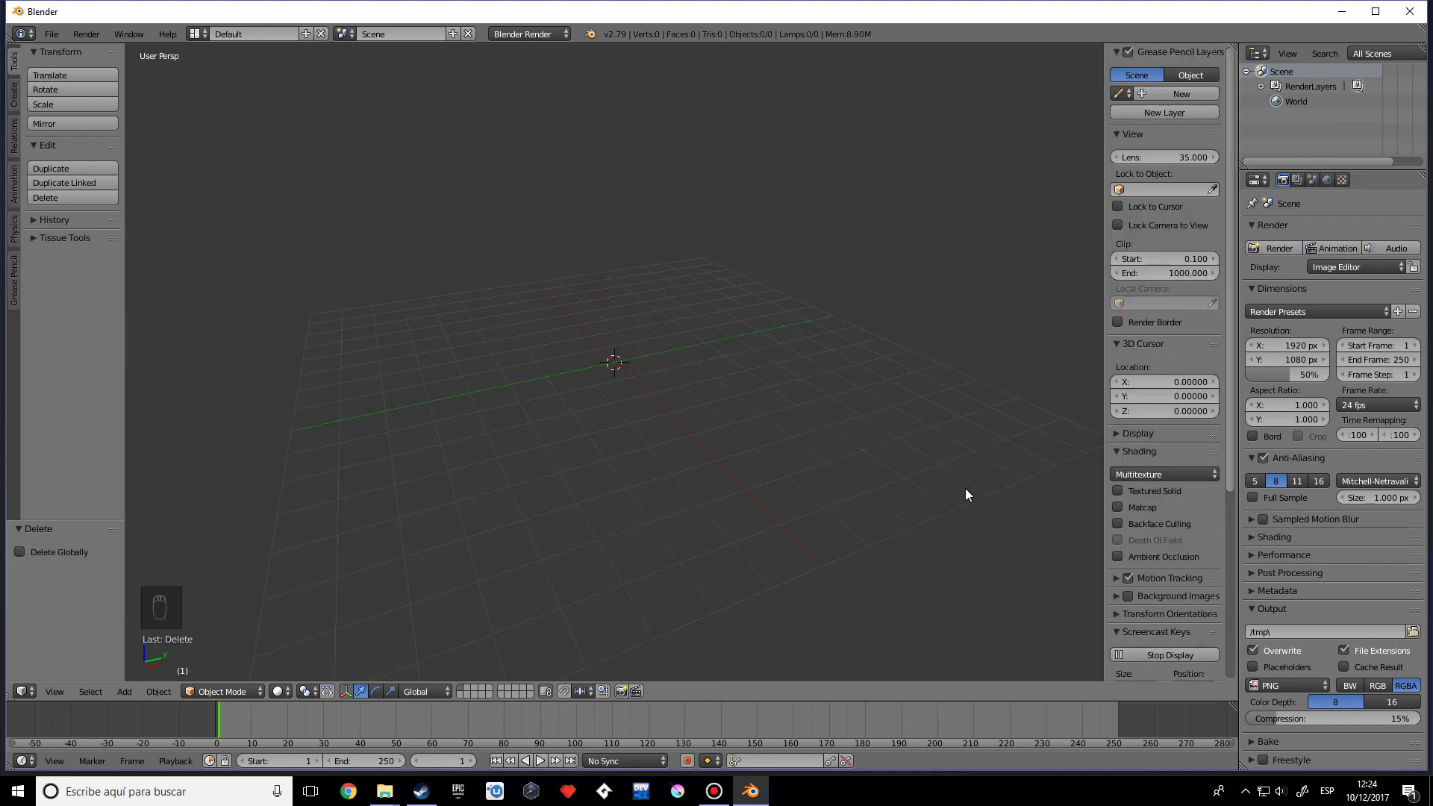
{"action": "key", "text": "n"}
- Add a path curve at the scene origin
{"action": "key", "text": "shift+a"}
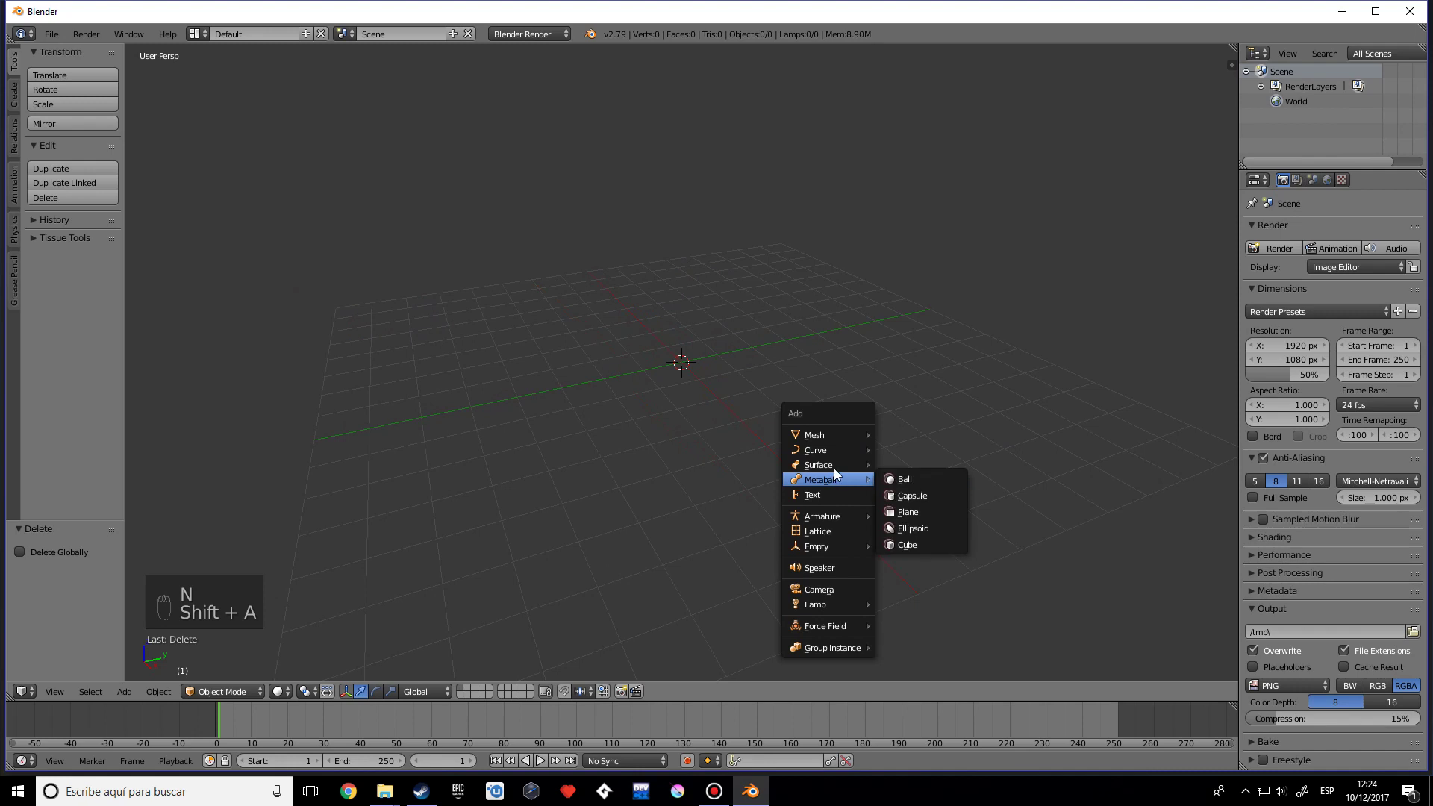
{"action": "mouse_move", "coordinate": [829, 455]}
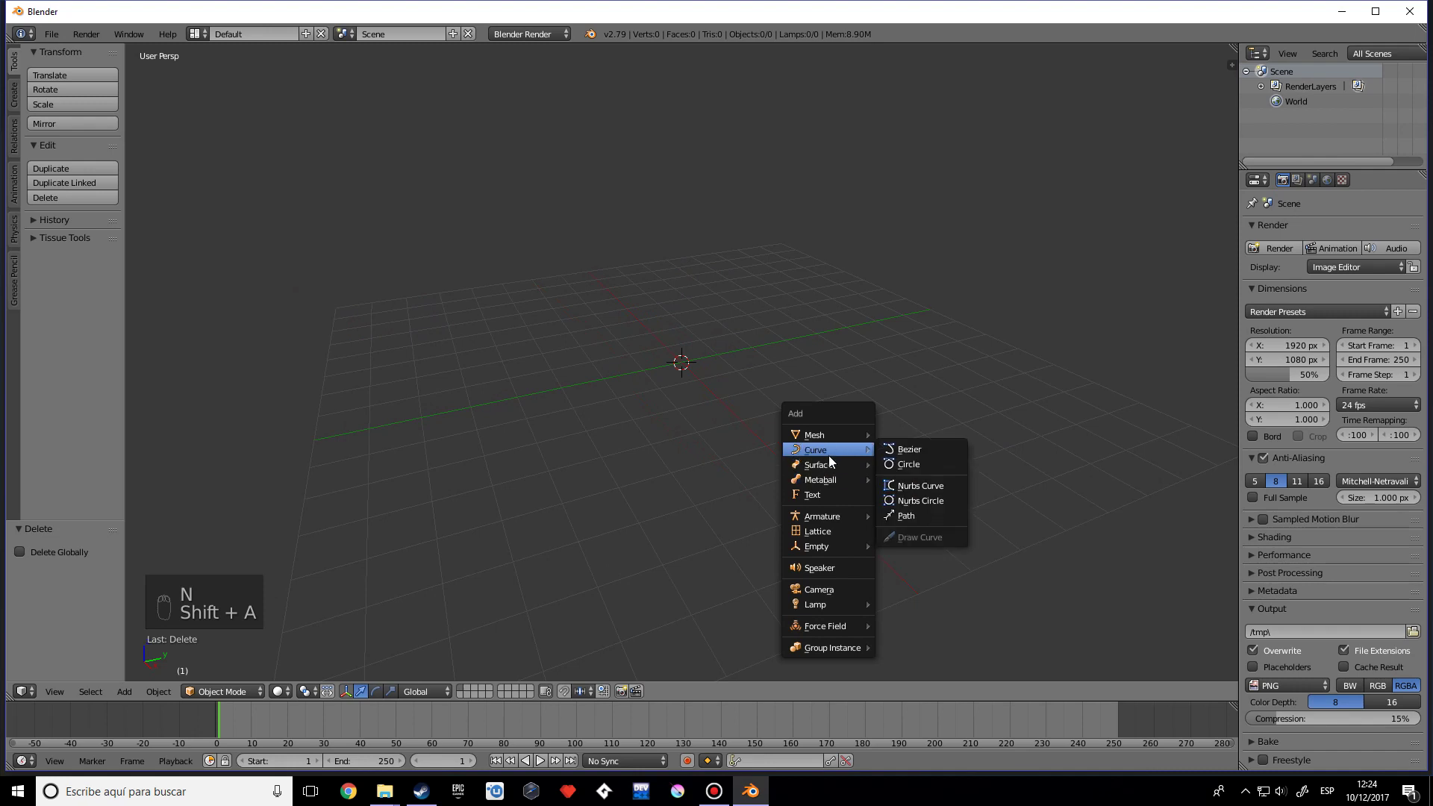
{"action": "left_click", "coordinate": [930, 518]}
{"action": "middle_click_drag", "start_coordinate": [768, 470], "coordinate": [691, 560]}
{"action": "scroll", "coordinate": [785, 478], "scroll_direction": "up", "scroll_amount": 6}
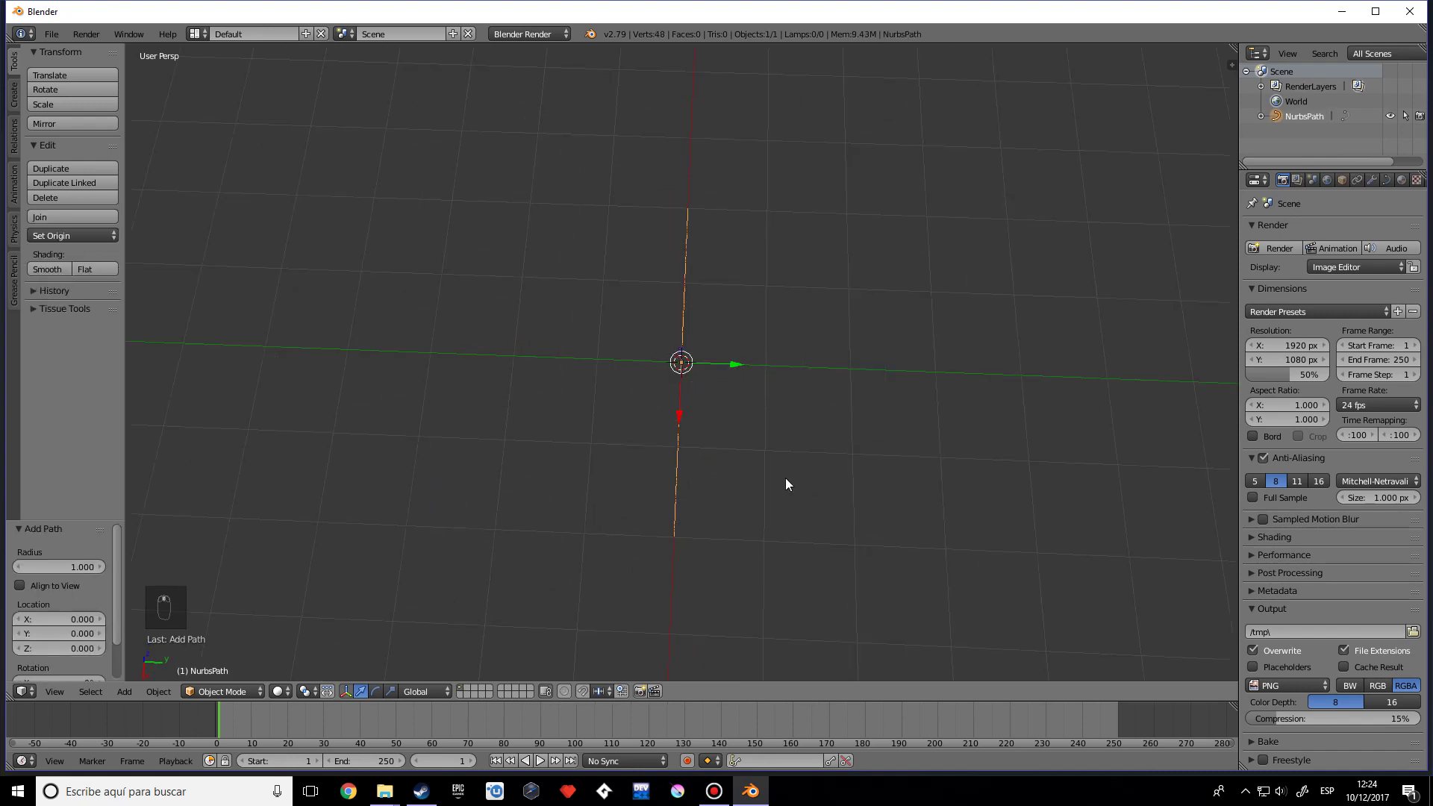
{"action": "middle_click_drag", "start_coordinate": [763, 454], "coordinate": [715, 418]}
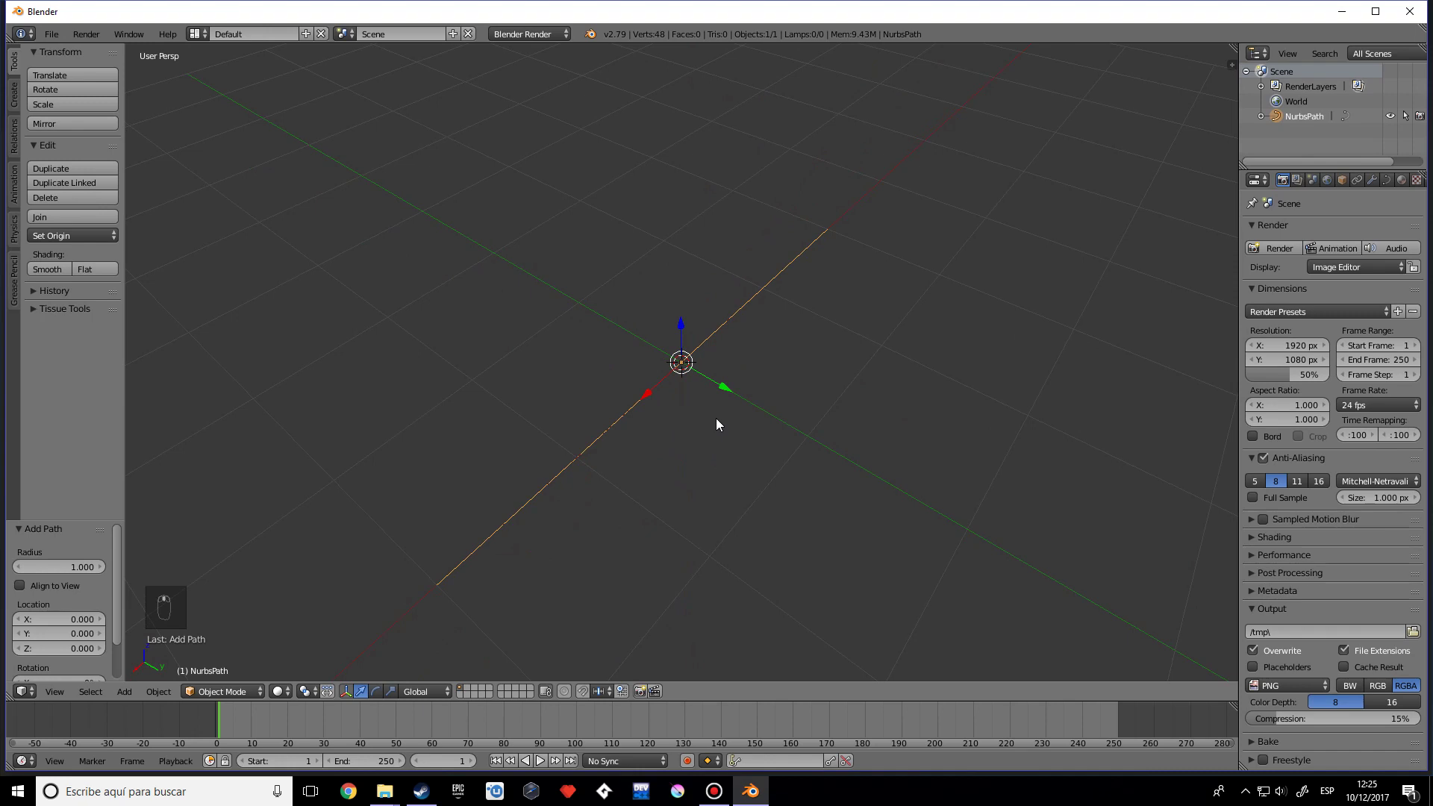
- Try to bend the path by moving one of its inner control points, and undo the change
{"action": "key", "text": "Tab"}
{"action": "right_click", "coordinate": [585, 456]}
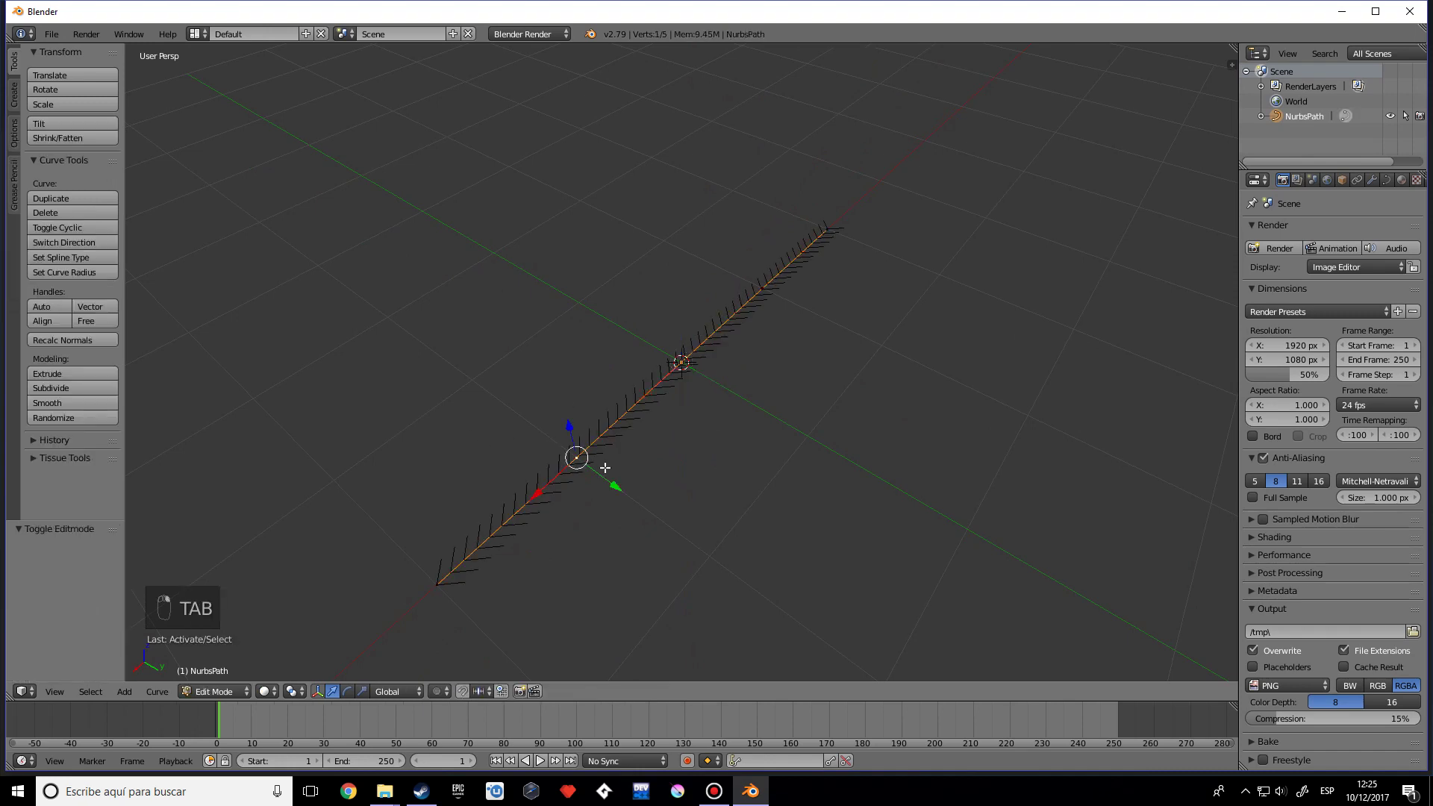
{"action": "key", "text": "g"}
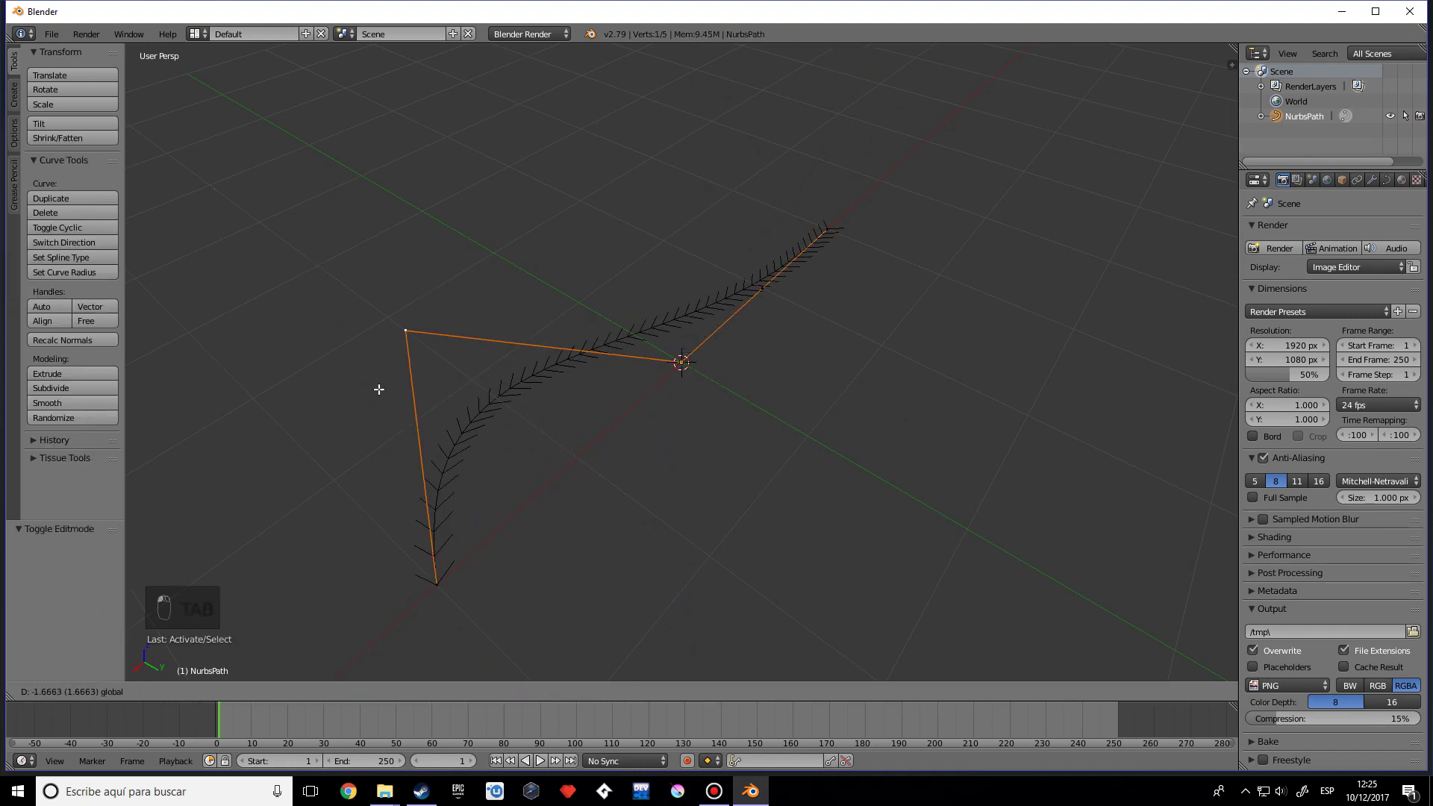
{"action": "left_click", "coordinate": [379, 389]}
{"action": "key", "text": "ctrl+z"}
{"action": "key", "text": "ctrl+z"}
{"action": "key", "text": "ctrl+z"}
{"action": "key", "text": "ctrl+z"}
- Try to extrude the path from a control point, undo it and return to Object Mode
{"action": "right_click", "coordinate": [556, 473]}
{"action": "key", "text": "e"}
{"action": "left_click", "coordinate": [610, 546]}
{"action": "key", "text": "ctrl+z"}
{"action": "key", "text": "Tab"}
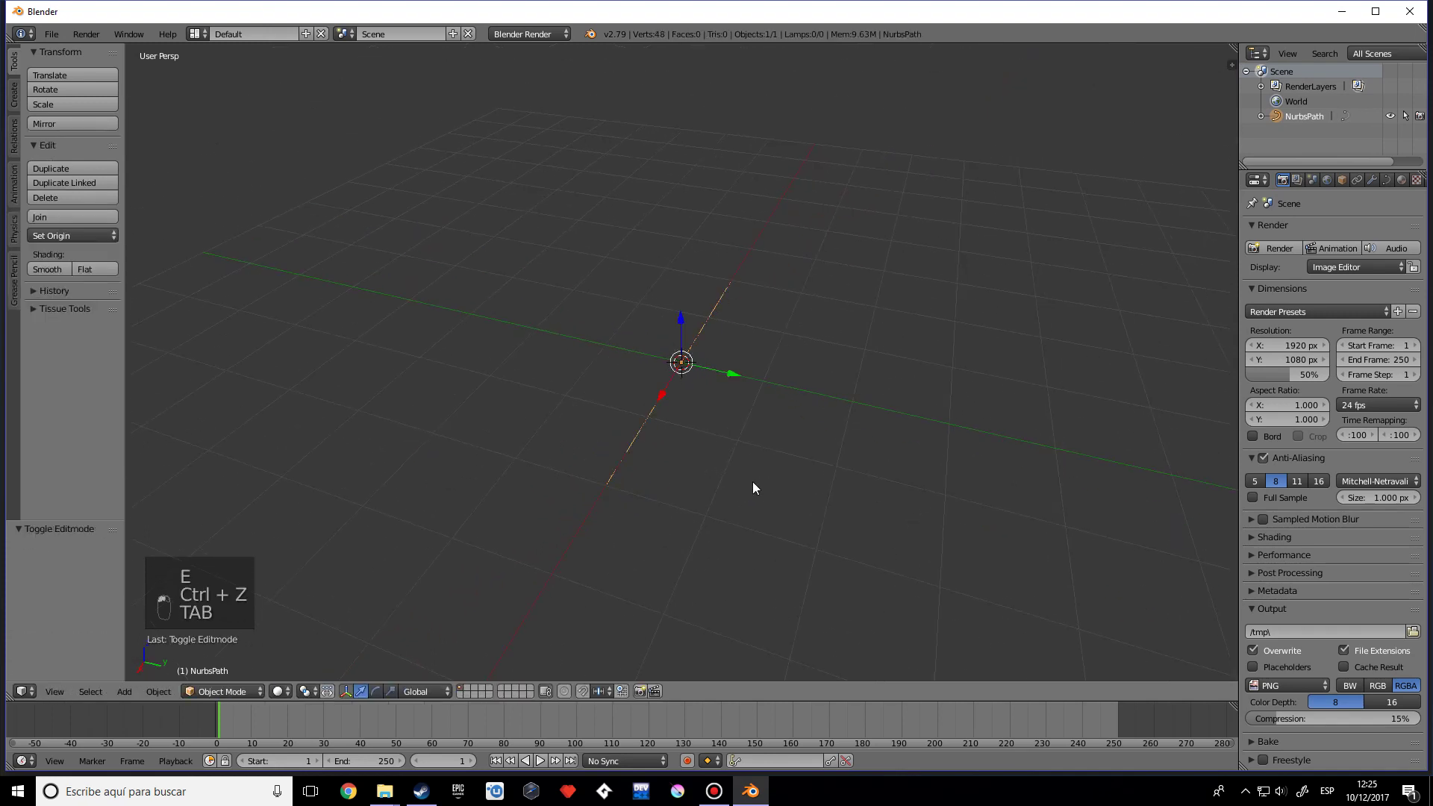
- Add a Bezier circle, move it about 2.3 units along Y and scale it to about 0.22
{"action": "key", "text": "shift+a"}
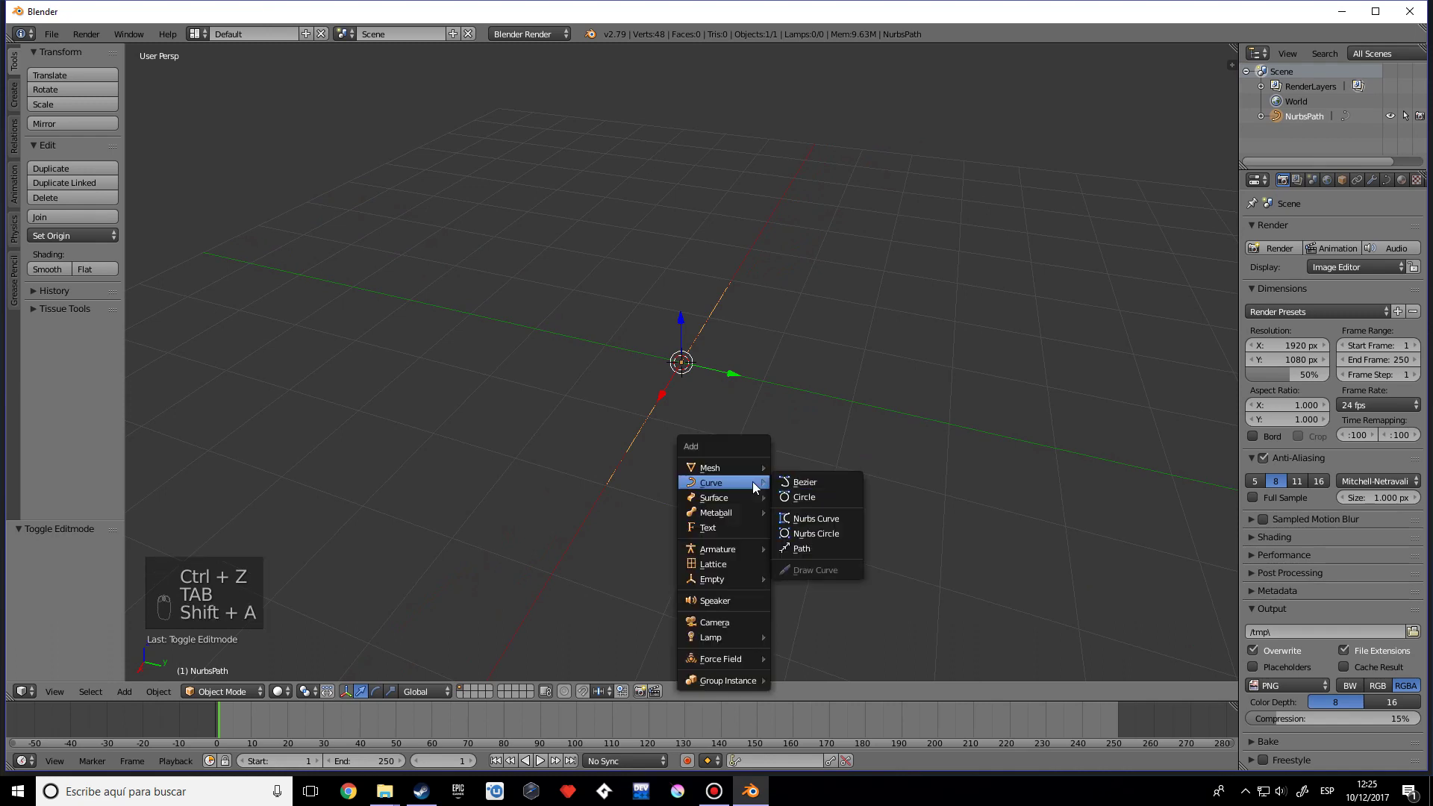
{"action": "left_click", "coordinate": [798, 492]}
{"action": "key", "text": "g"}
{"action": "key", "text": "y"}
{"action": "left_click", "coordinate": [970, 425]}
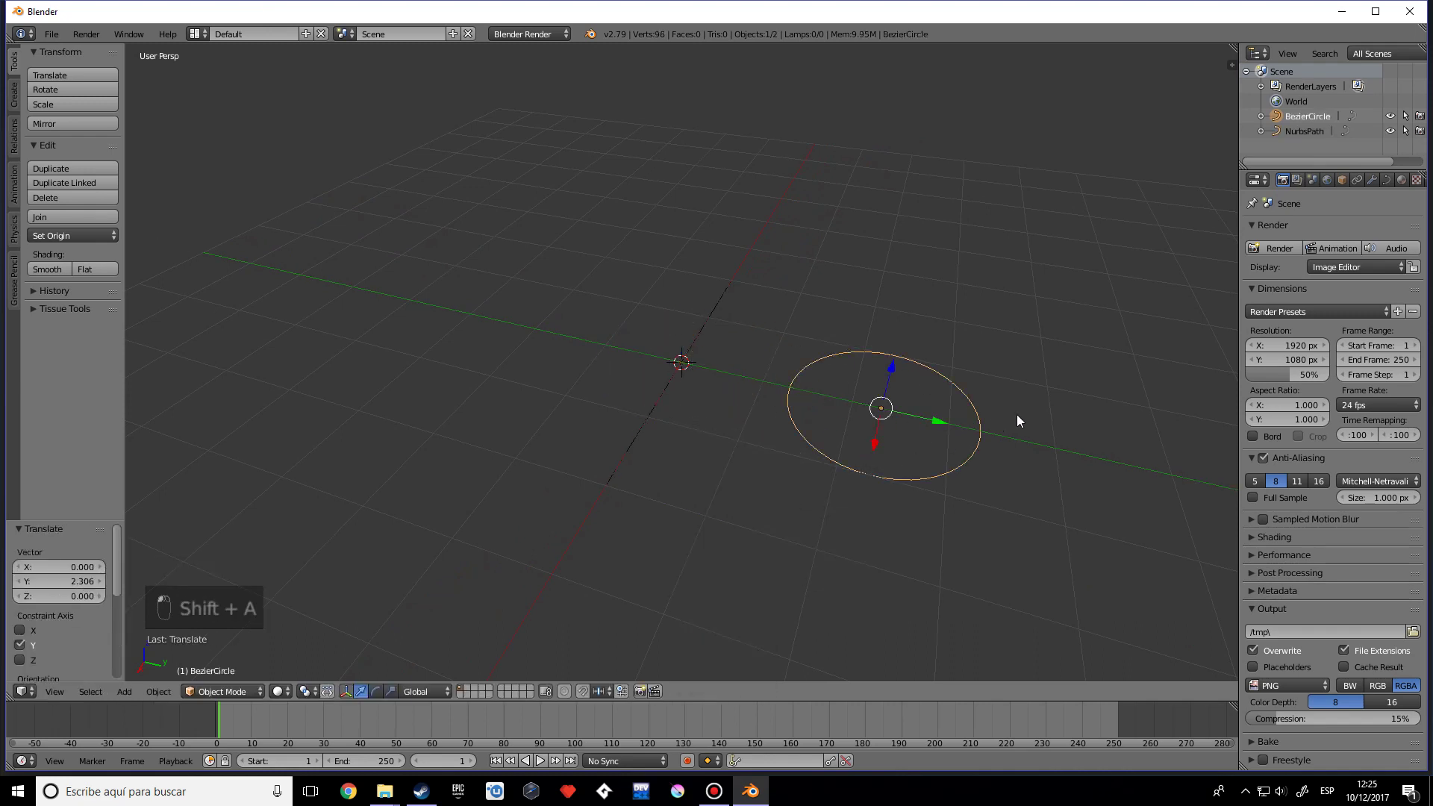
{"action": "key", "text": "s"}
{"action": "left_click", "coordinate": [908, 399]}
- Set BezierCircle as the bevel object of the path to form a tube
{"action": "right_click", "coordinate": [673, 361]}
{"action": "middle_click_drag", "start_coordinate": [839, 409], "coordinate": [871, 415]}
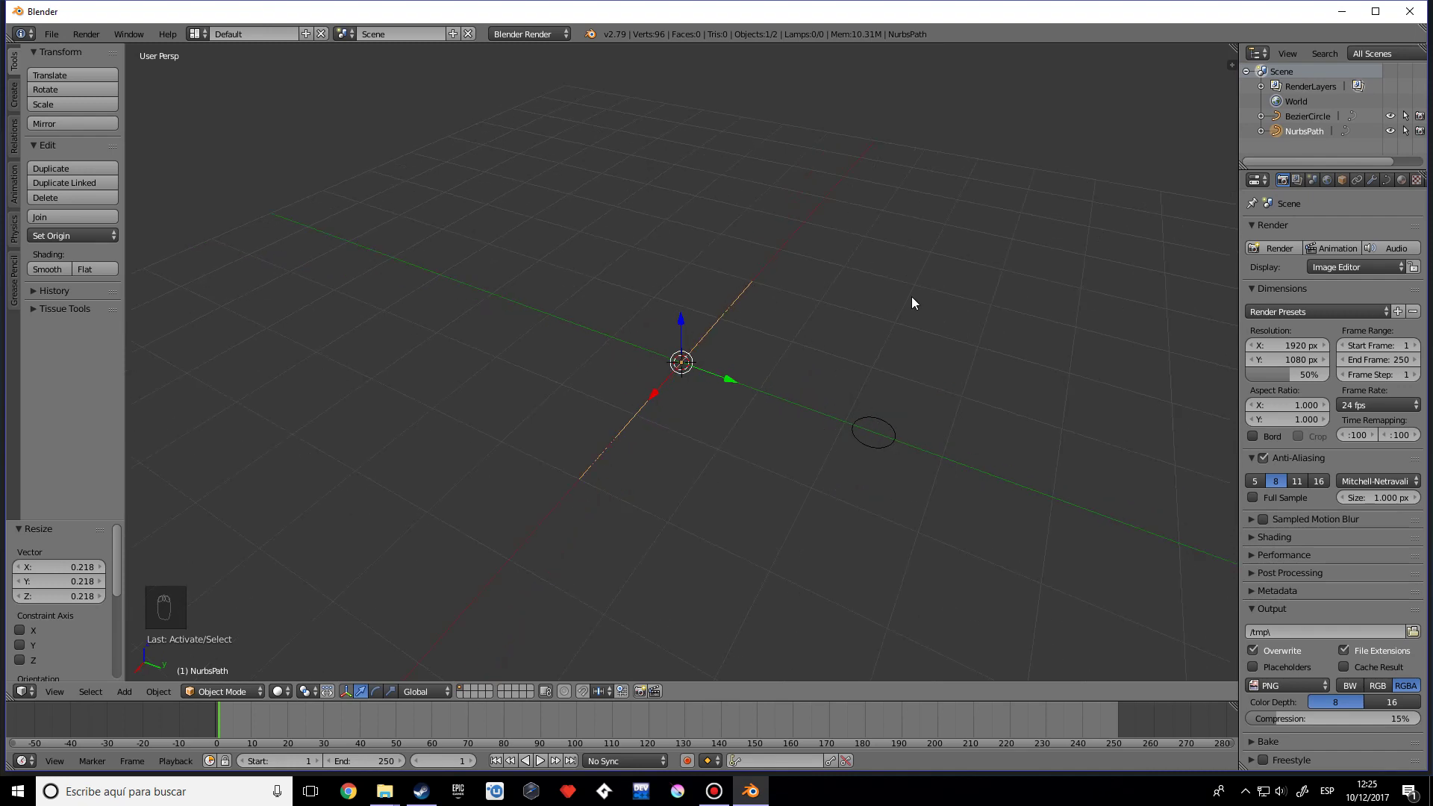
{"action": "left_click", "coordinate": [1385, 181]}
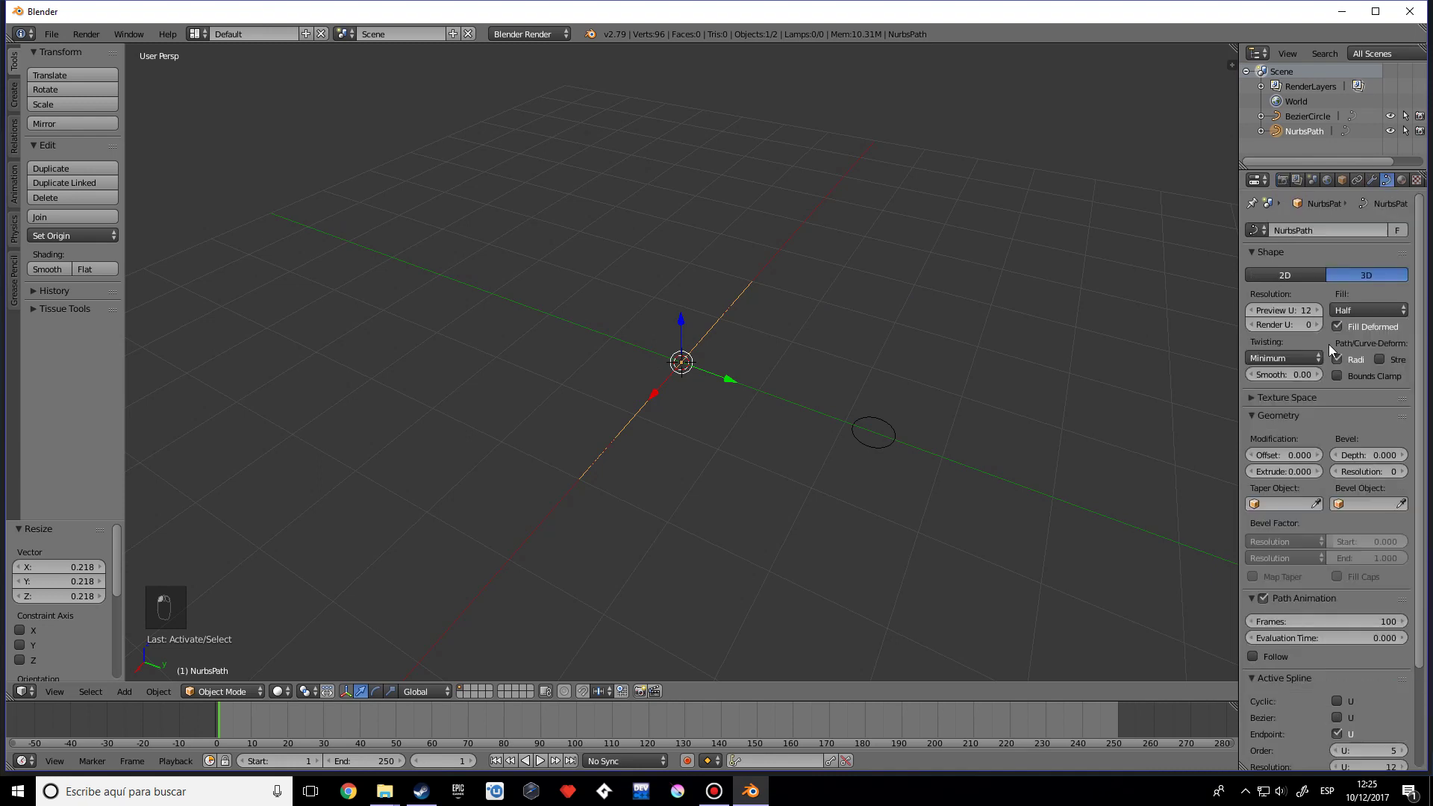
{"action": "left_click", "coordinate": [1350, 504]}
{"action": "left_click", "coordinate": [1323, 524]}
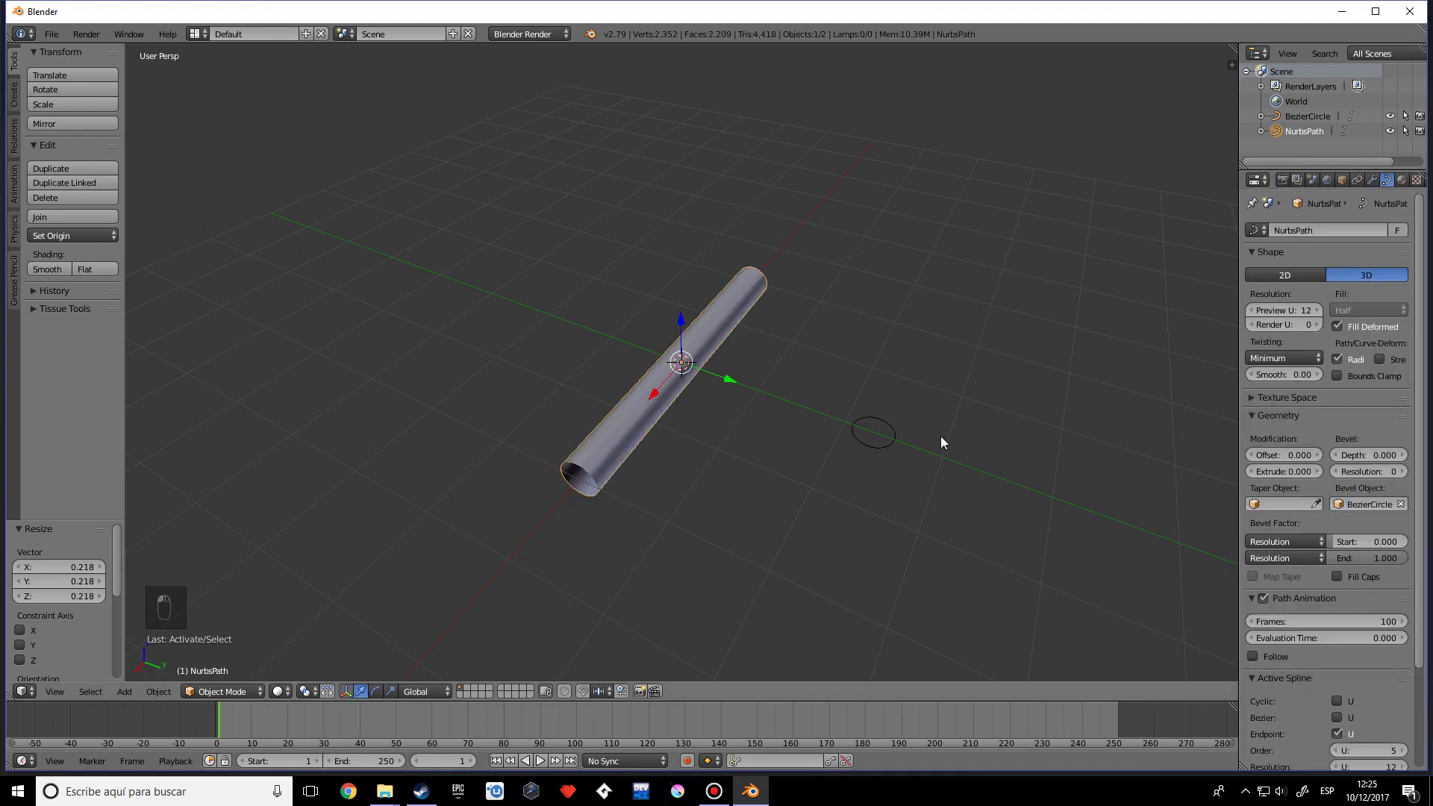
- Scale the Bezier circle by about 0.9 to thin the tube
{"action": "middle_click_drag", "start_coordinate": [890, 400], "coordinate": [898, 438]}
{"action": "right_click", "coordinate": [898, 438]}
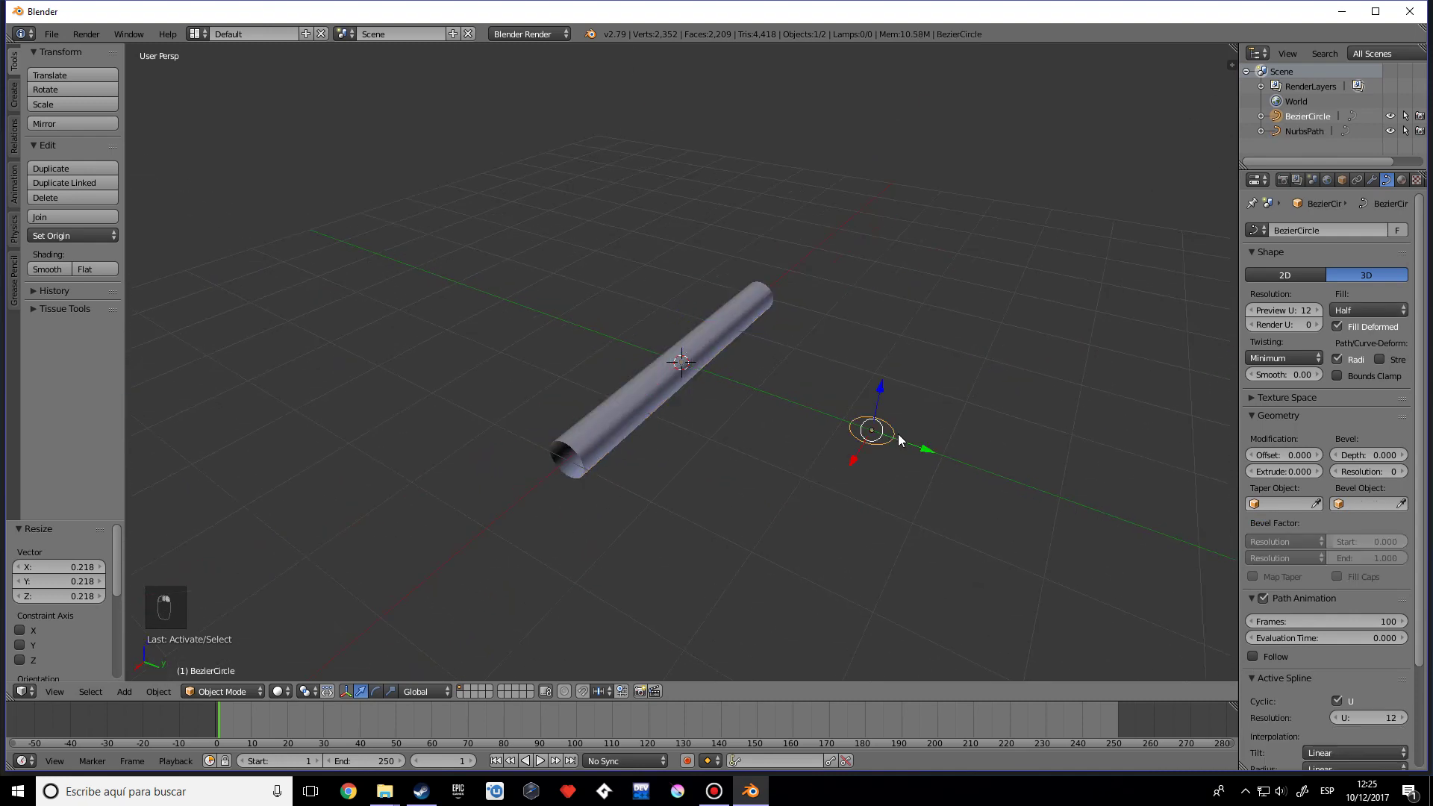
{"action": "key", "text": "s"}
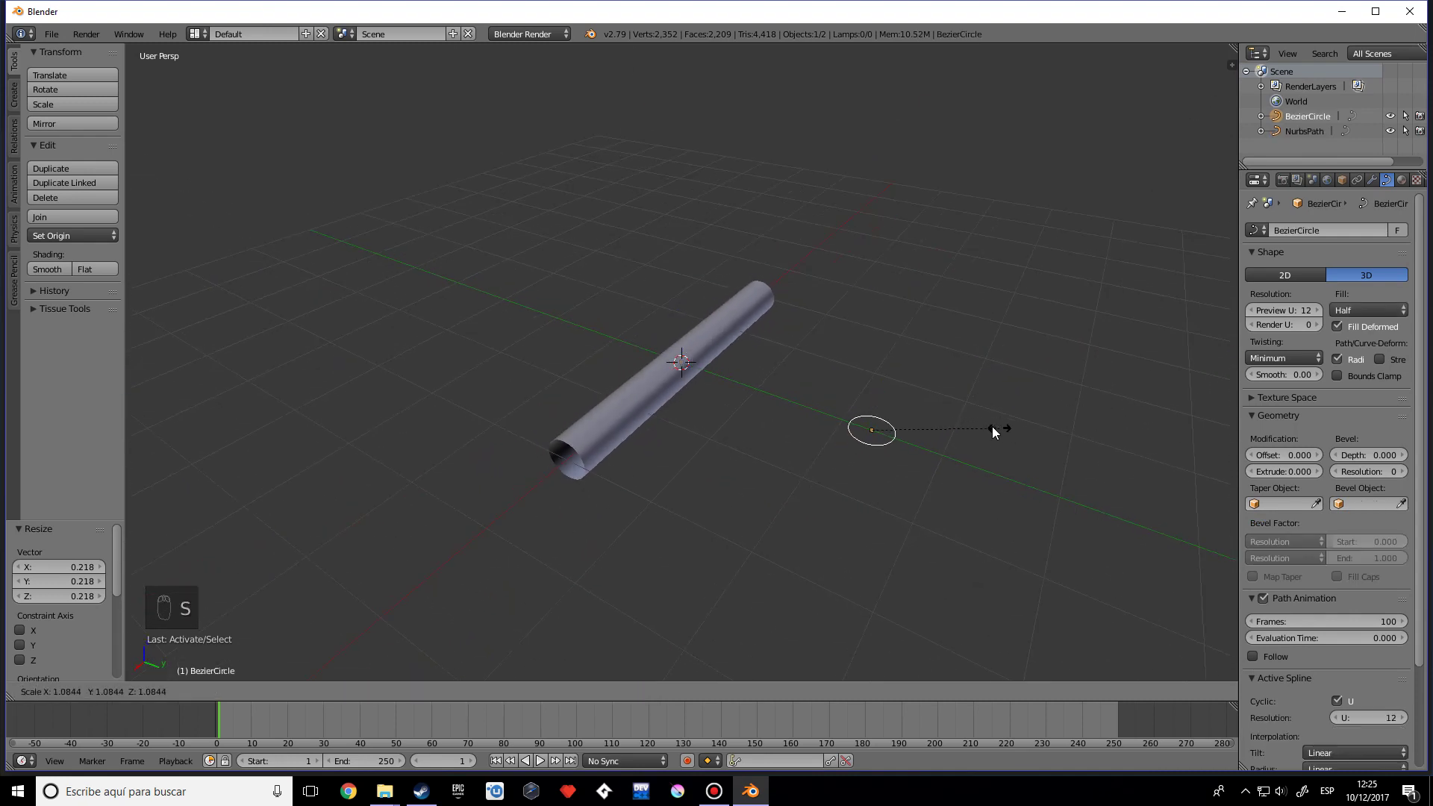
{"action": "left_click", "coordinate": [938, 439]}
- Display the scene in wireframe to examine the tube's mesh
{"action": "middle_click_drag", "start_coordinate": [938, 433], "coordinate": [645, 333]}
{"action": "key", "text": "z"}
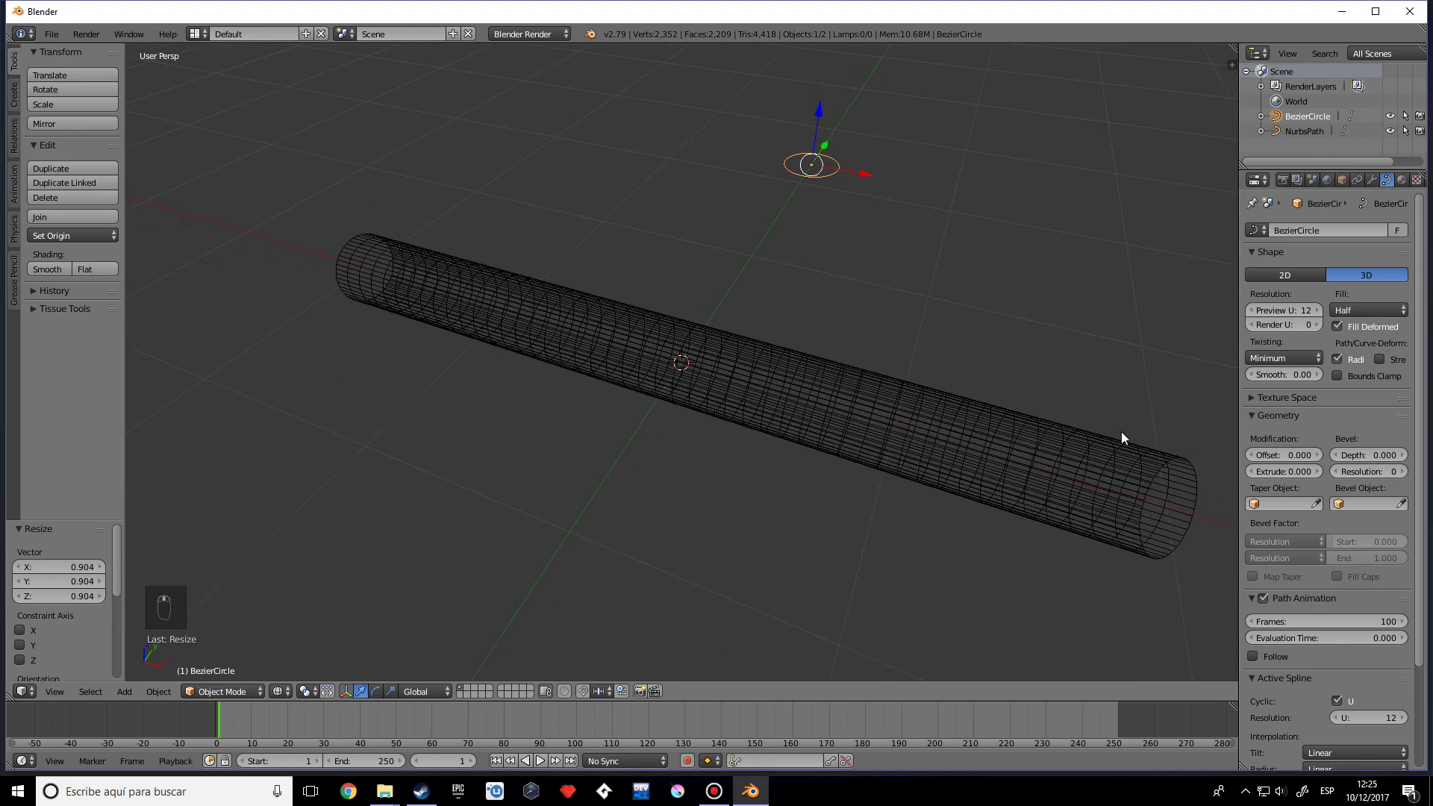
{"action": "key", "text": "Tab"}
{"action": "key", "text": "Tab"}
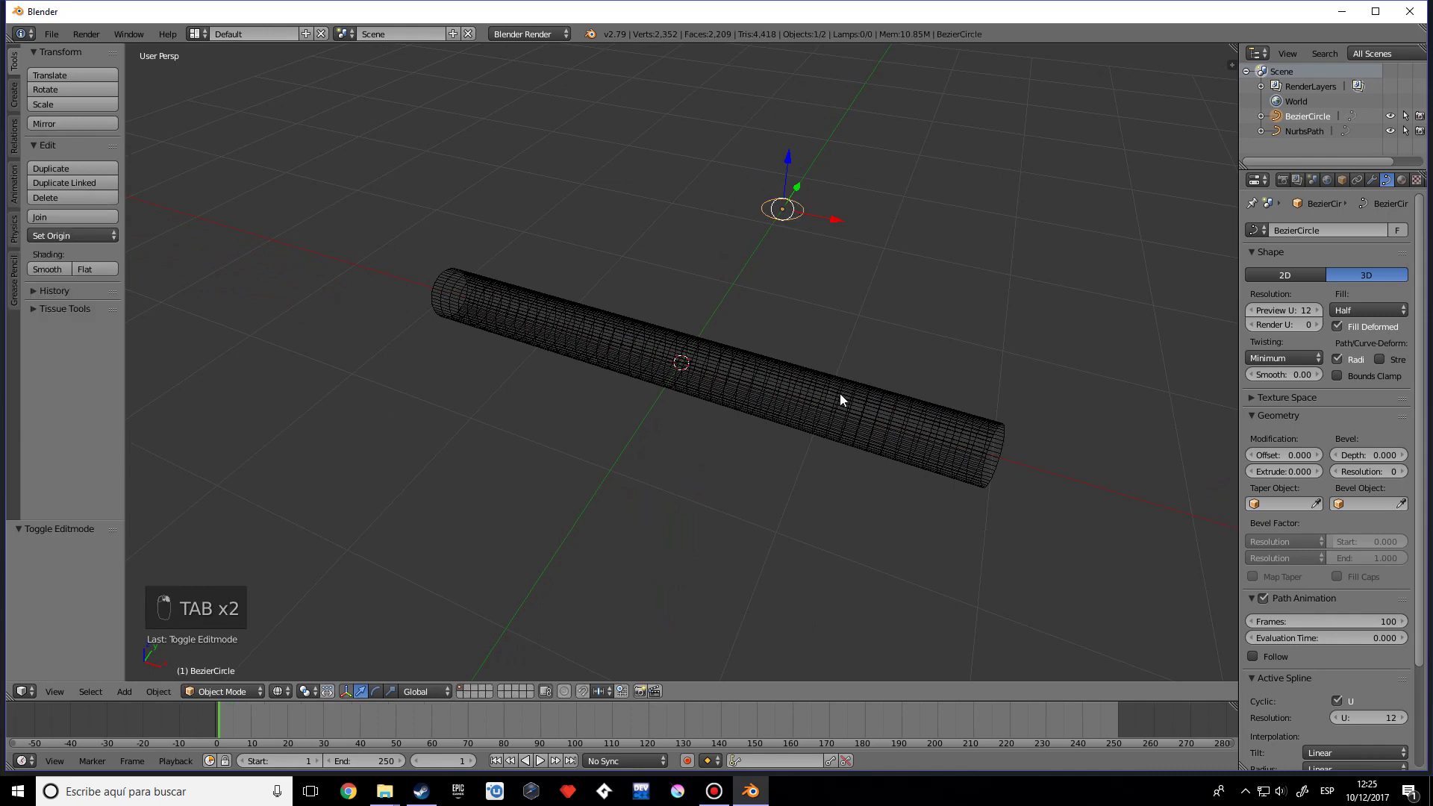
- Bend the tube by moving the path's middle control point along negative Y, and return to solid display
{"action": "right_click", "coordinate": [839, 393]}
{"action": "key", "text": "Tab"}
{"action": "middle_click_drag", "start_coordinate": [835, 317], "coordinate": [791, 381]}
{"action": "right_click", "coordinate": [690, 359]}
{"action": "mouse_move", "coordinate": [704, 331]}
{"action": "left_mouse_down"}
{"action": "mouse_move", "coordinate": [541, 524]}
{"action": "mouse_move", "coordinate": [601, 480]}
{"action": "left_mouse_up"}
{"action": "key", "text": "Tab"}
{"action": "mouse_move", "coordinate": [602, 479]}
{"action": "middle_mouse_down"}
{"action": "mouse_move", "coordinate": [762, 367]}
{"action": "mouse_move", "coordinate": [942, 366]}
{"action": "middle_mouse_up"}
{"action": "key", "text": "z"}
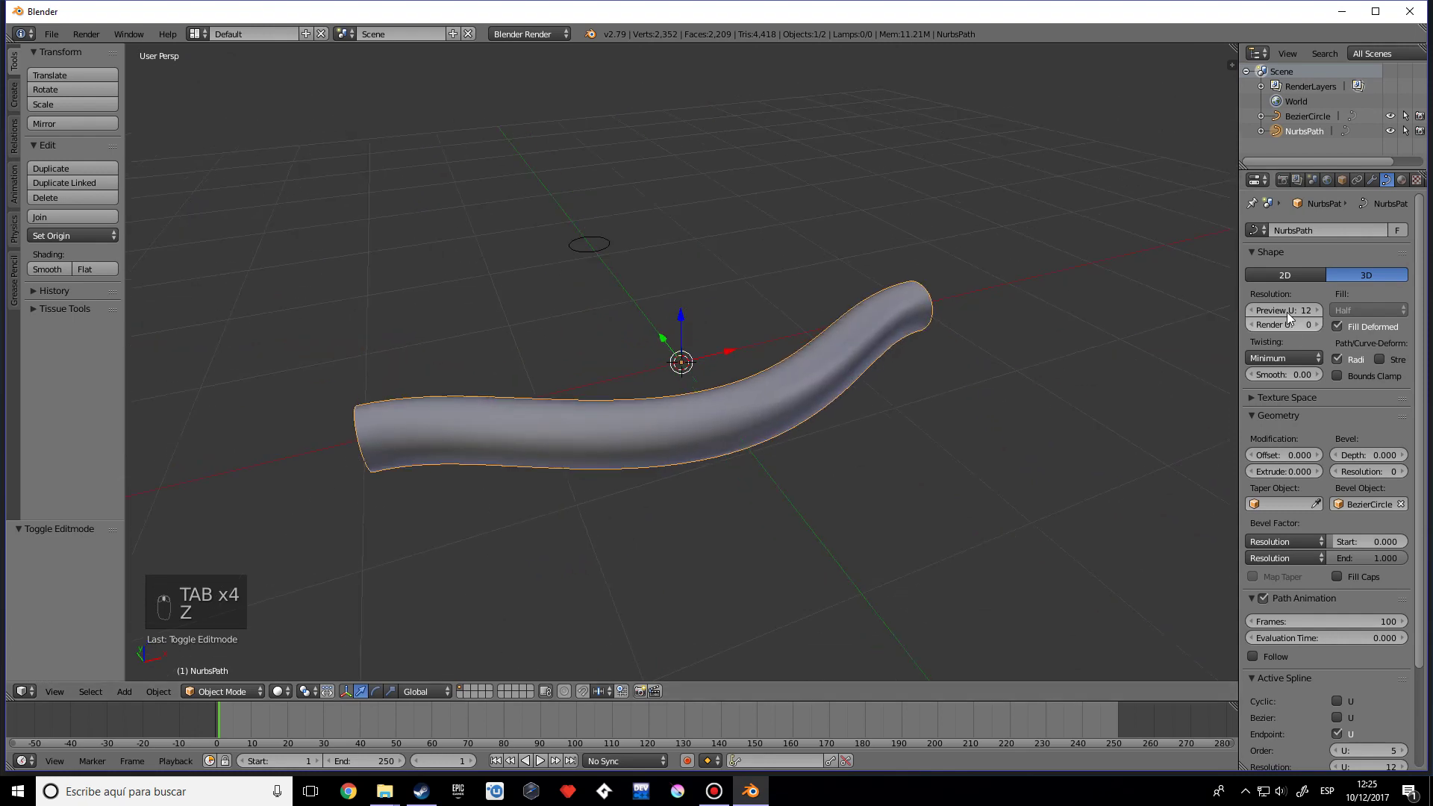
- Examine the bent tube's mesh density and control points in wireframe display
{"action": "key", "text": "Tab"}
{"action": "key", "text": "Tab"}
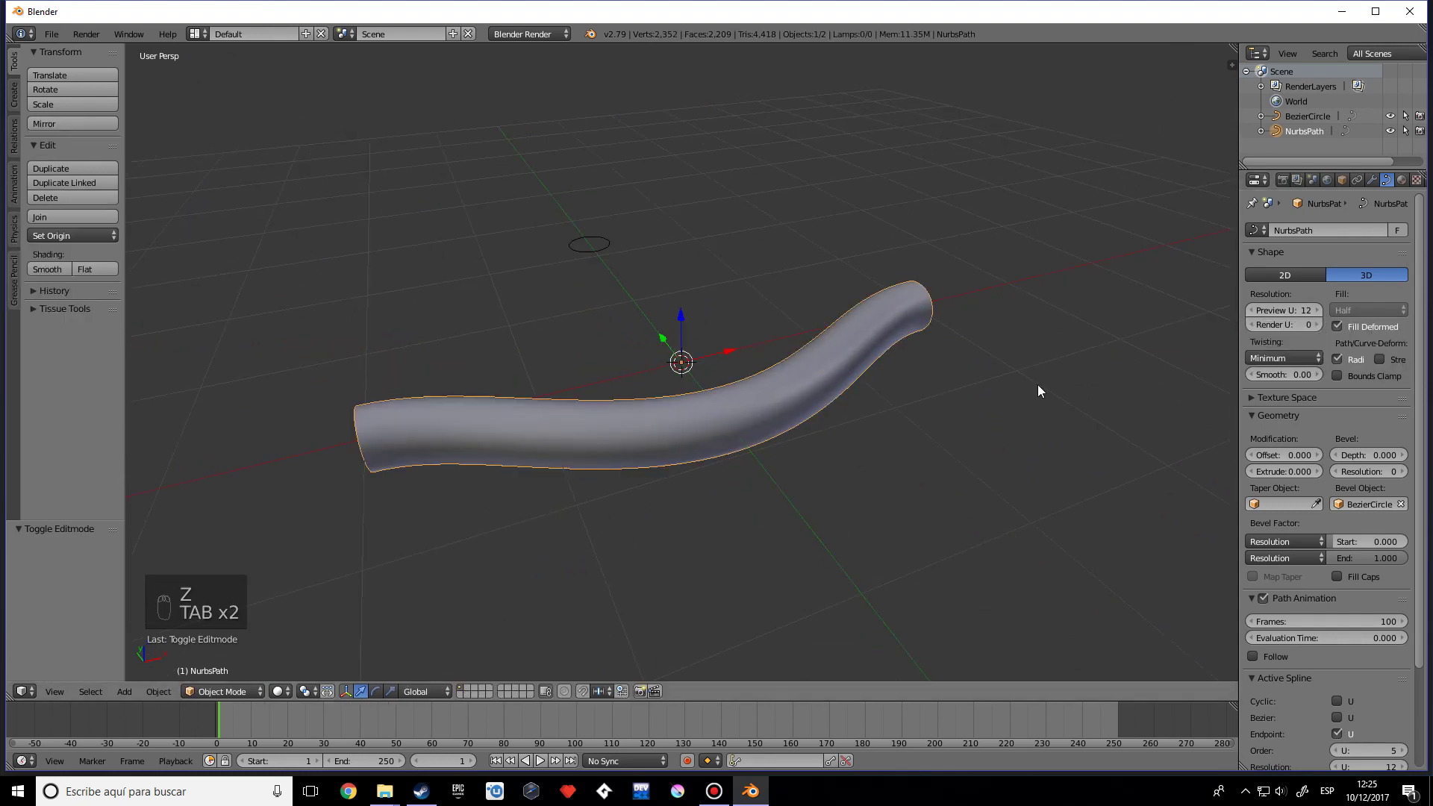
{"action": "key", "text": "z"}
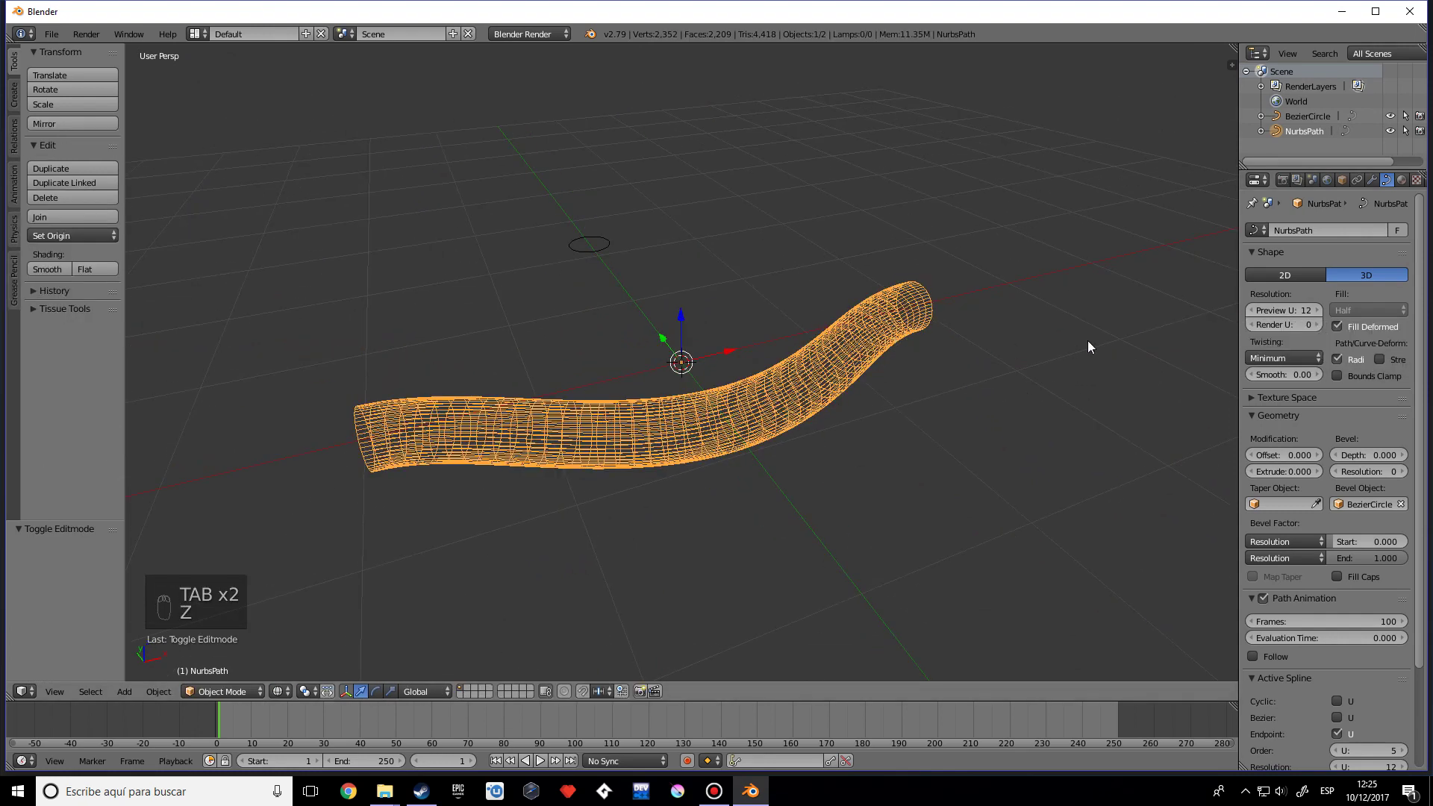
{"action": "key", "text": "Tab"}
{"action": "key", "text": "Tab"}
{"action": "key", "text": "Tab"}
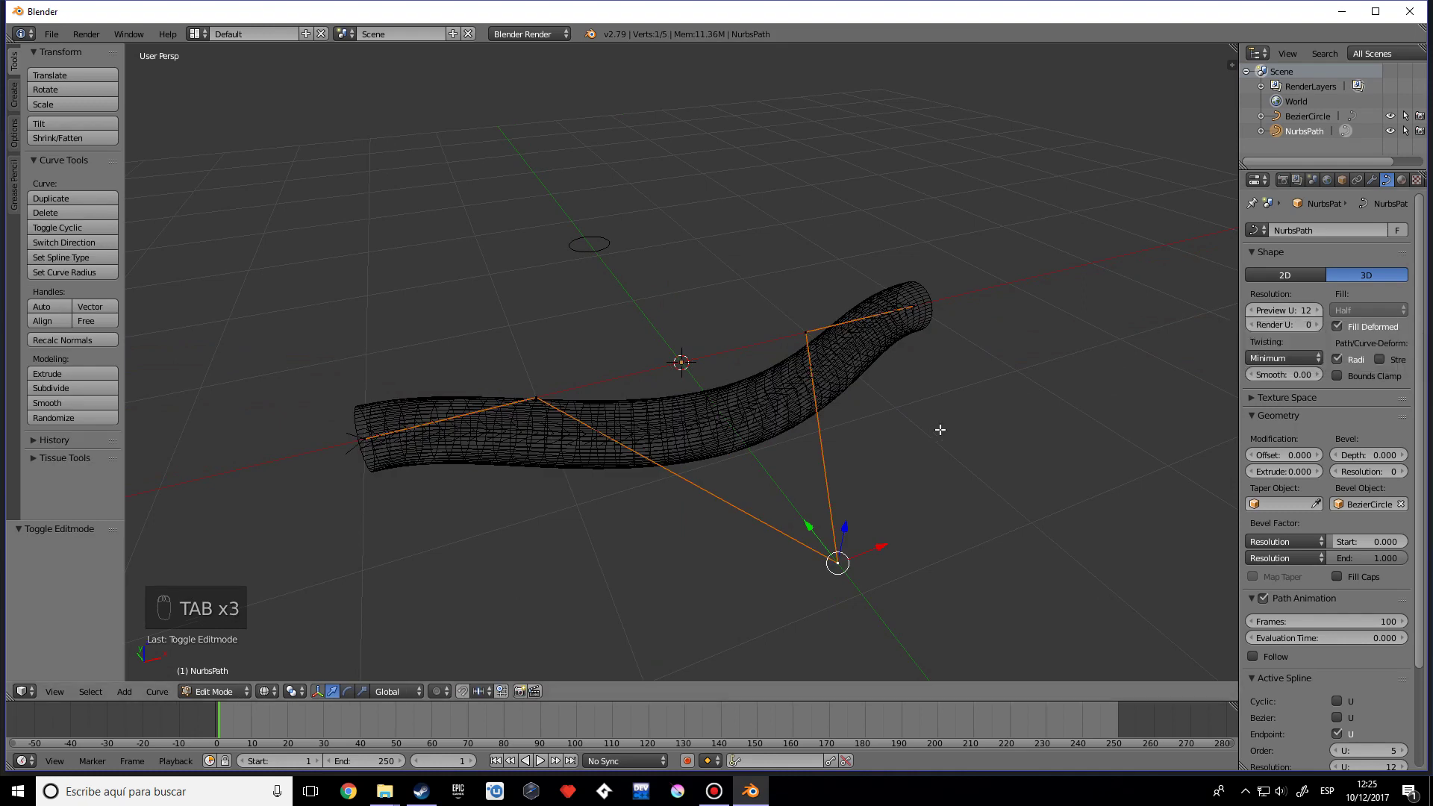
{"action": "key", "text": "z"}
- Set the path's preview U resolution to 1, and raise it to 7
{"action": "left_click", "coordinate": [1257, 315]}
{"action": "type", "text": "1"}
{"action": "key", "text": "Return"}
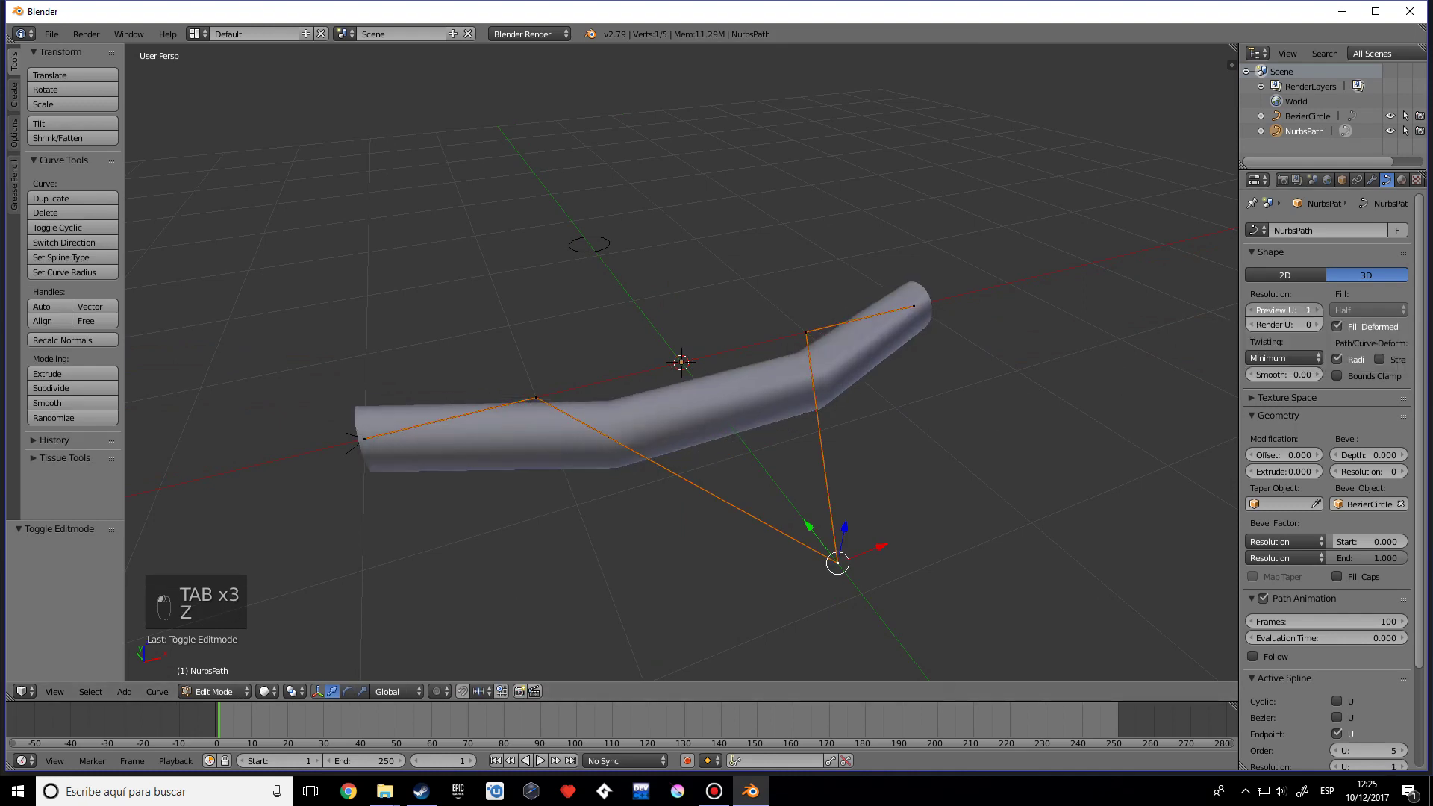
{"action": "left_click_drag", "start_coordinate": [1319, 309], "coordinate": [1329, 308]}
{"action": "left_click", "coordinate": [1320, 312]}
- Delete the bent tube path, keeping the Bezier circle
{"action": "middle_click_drag", "start_coordinate": [1001, 358], "coordinate": [933, 351]}
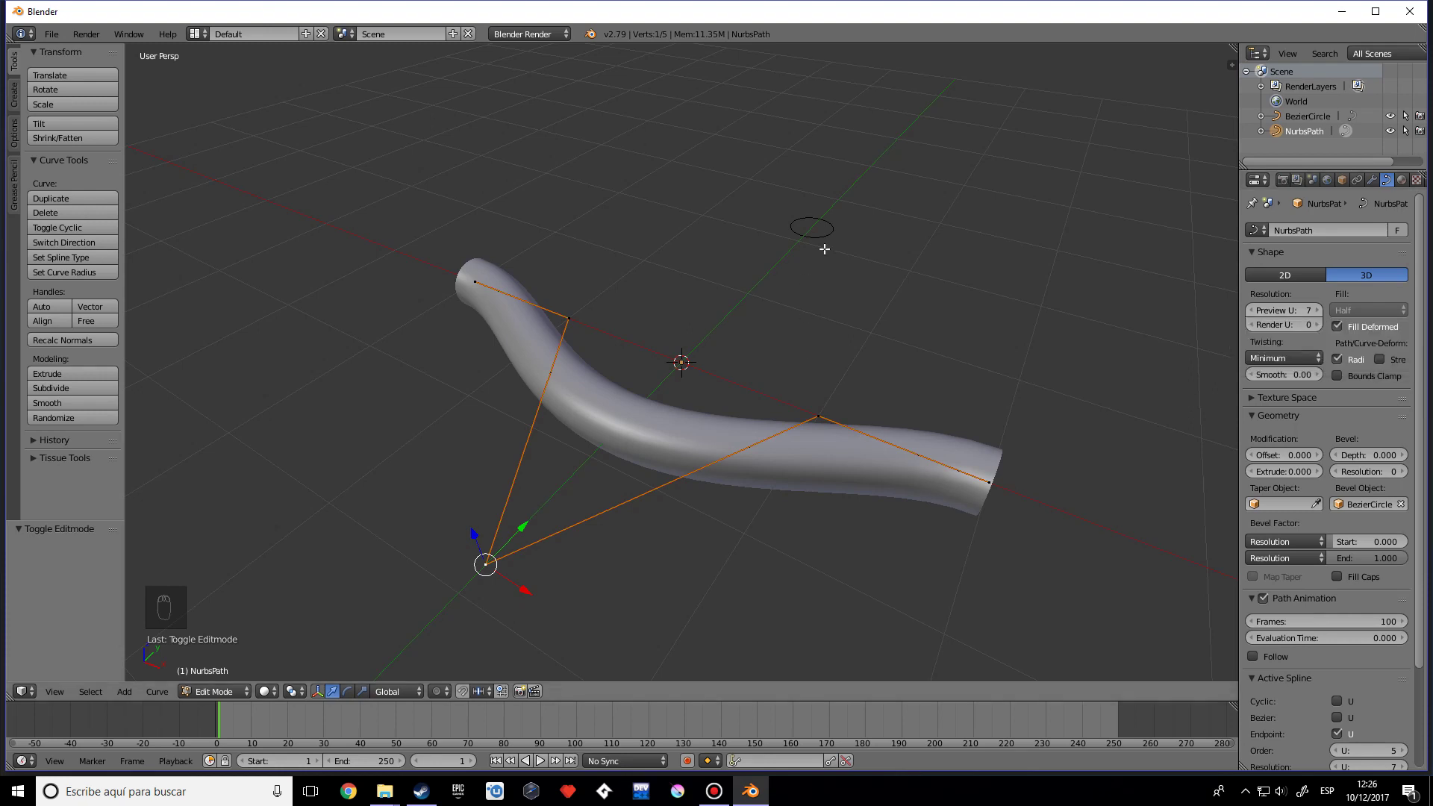
{"action": "middle_click_drag", "start_coordinate": [806, 280], "coordinate": [733, 326]}
{"action": "key", "text": "Tab"}
{"action": "scroll", "coordinate": [836, 400], "scroll_direction": "down", "scroll_amount": 2}
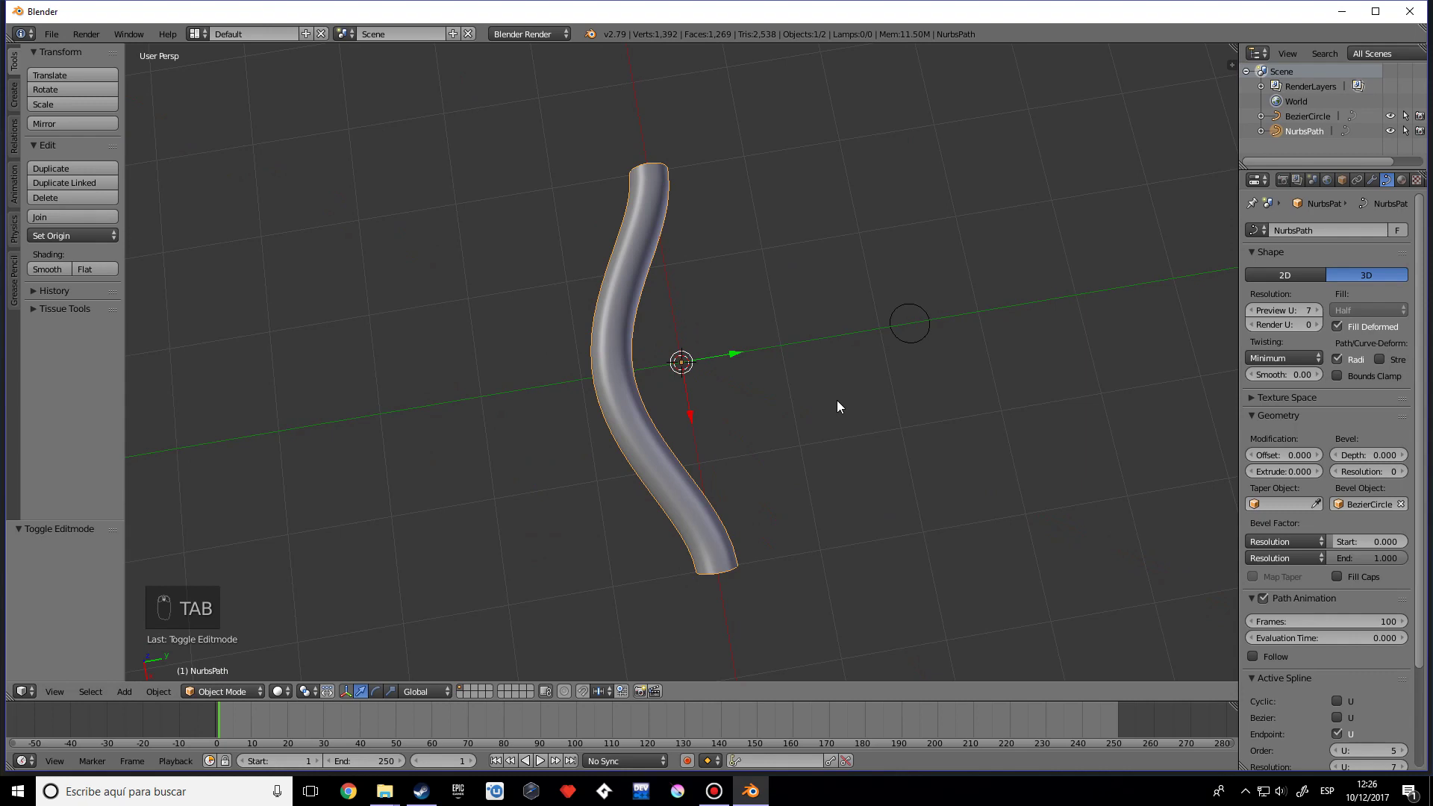
{"action": "key", "text": "x"}
{"action": "left_click", "coordinate": [836, 400]}
- Add a new path curve and duplicate it about 1.3 units along negative Y
{"action": "key", "text": "shift+a"}
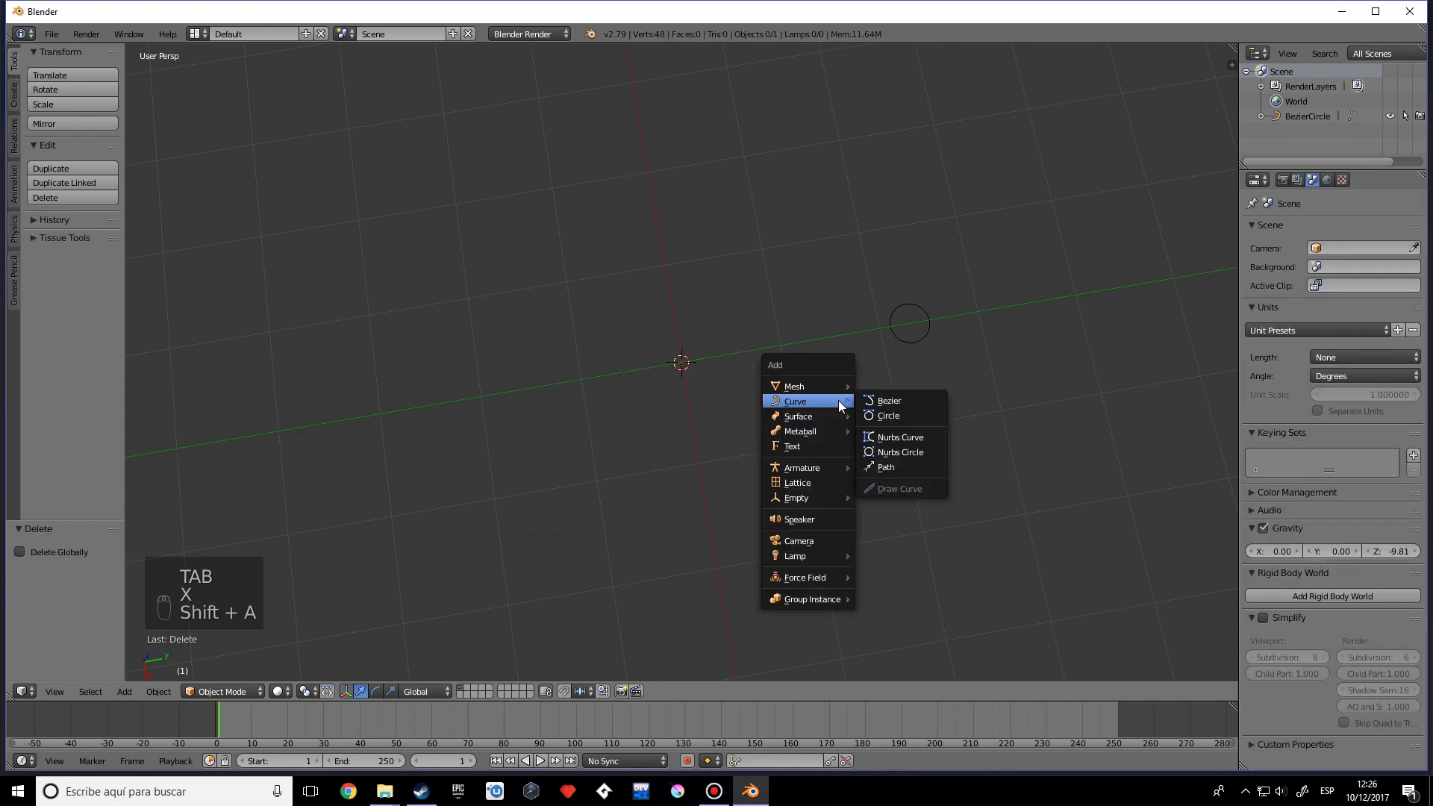
{"action": "left_click", "coordinate": [900, 470]}
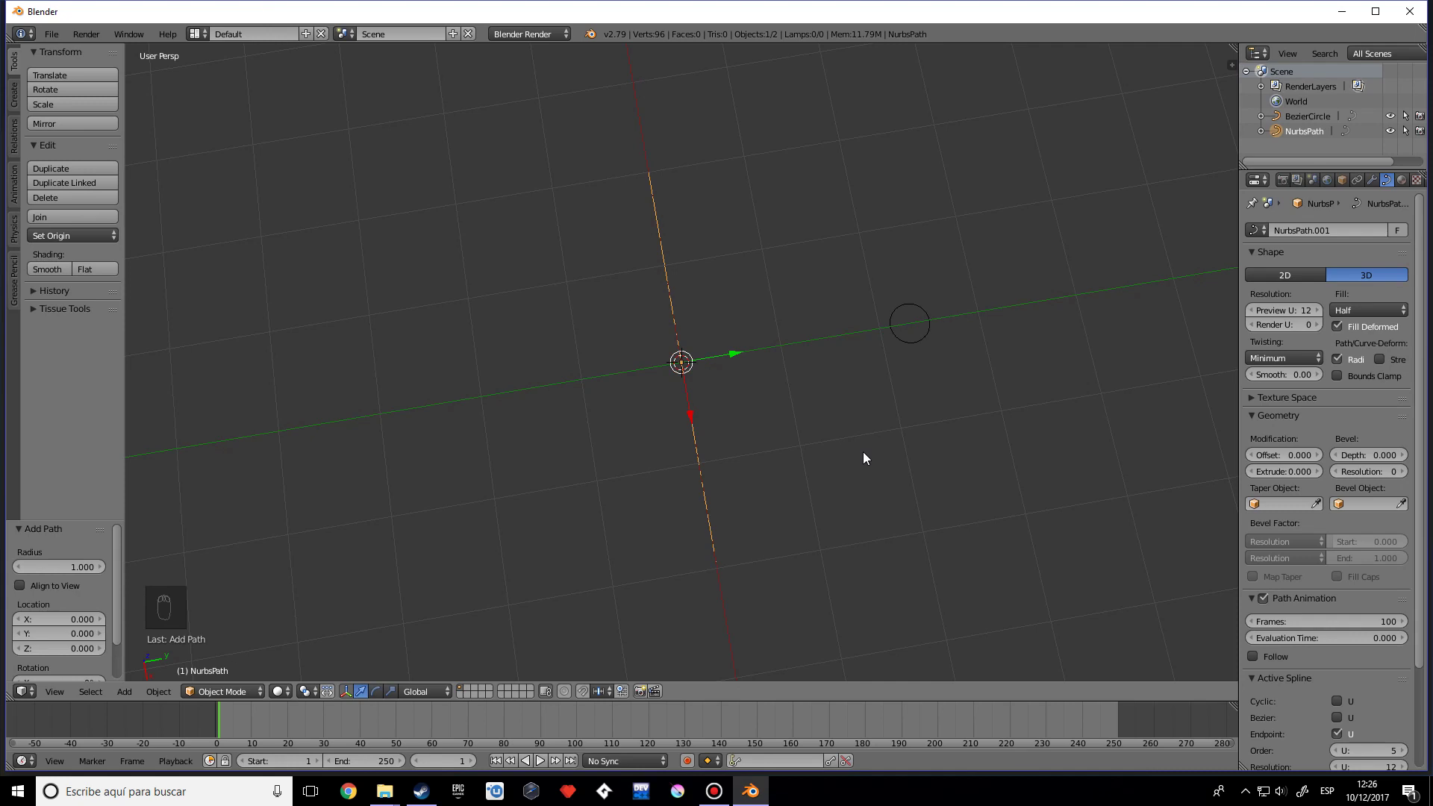
{"action": "key", "text": "shift+d"}
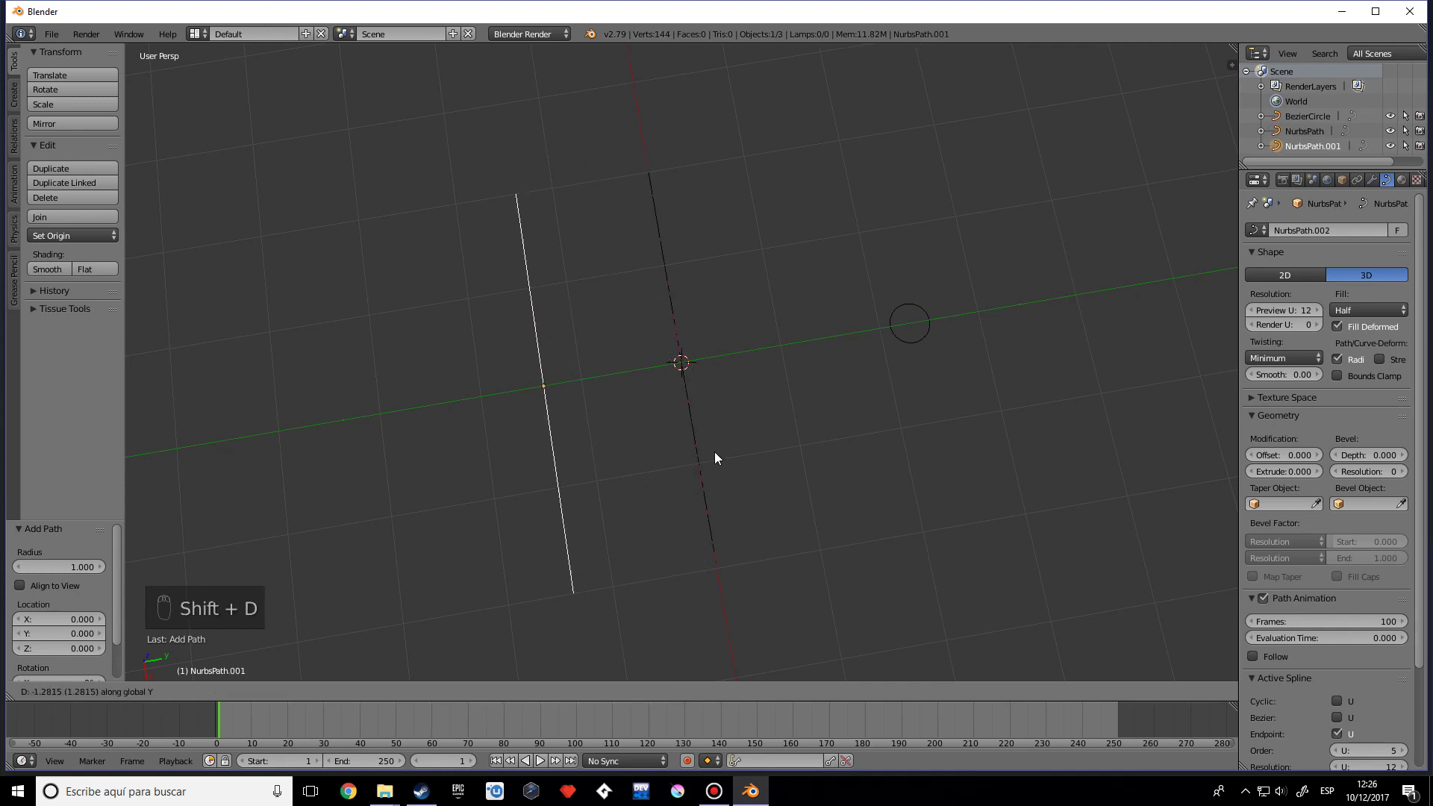
{"action": "left_click", "coordinate": [707, 457]}
- Delete the three inner control points of the duplicated path, leaving only its two ends
{"action": "key", "text": "Tab"}
{"action": "middle_click_drag", "start_coordinate": [646, 418], "coordinate": [767, 370]}
{"action": "right_click", "coordinate": [685, 485]}
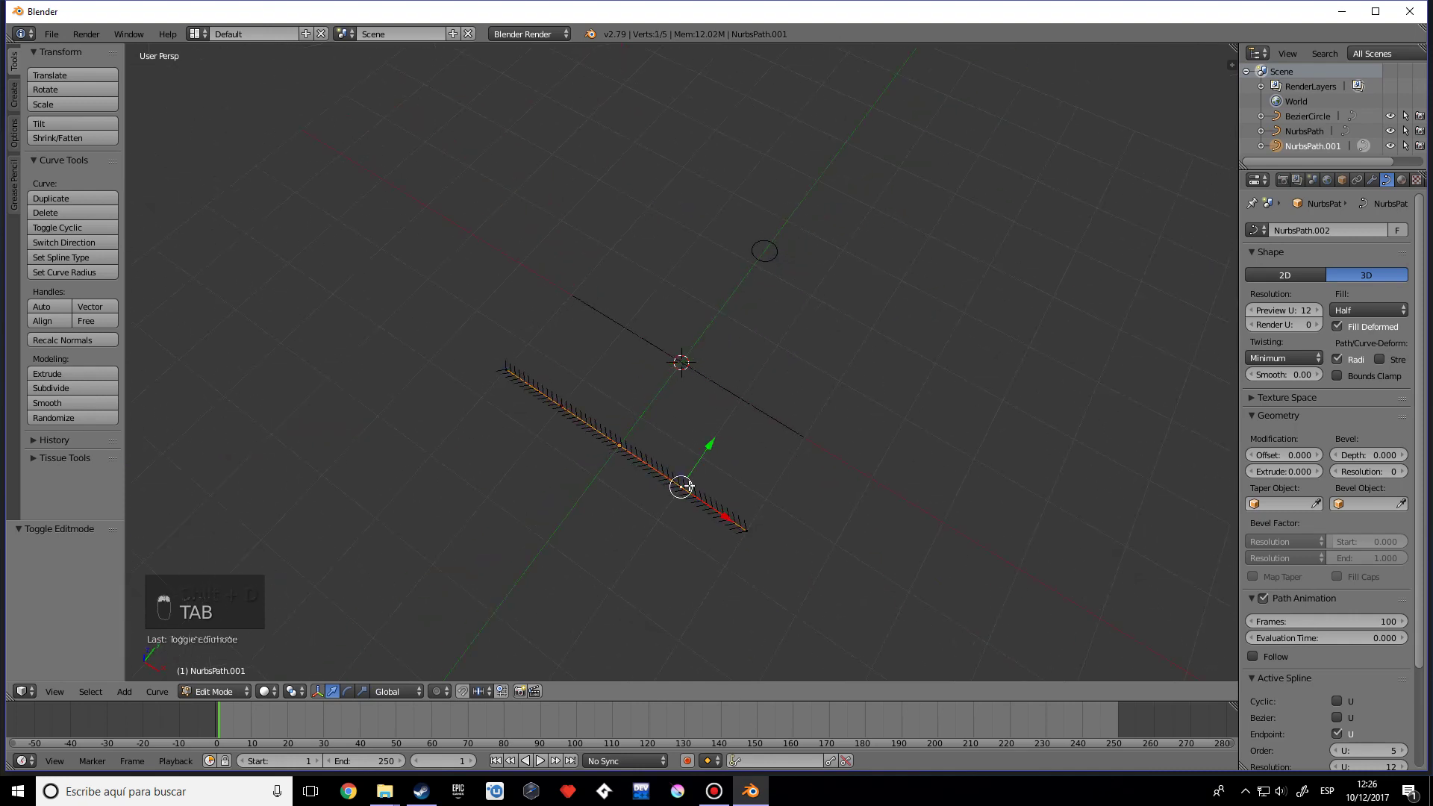
{"action": "right_click", "coordinate": [637, 449], "text": "shift"}
{"action": "right_click", "coordinate": [672, 476]}
{"action": "key", "text": "x"}
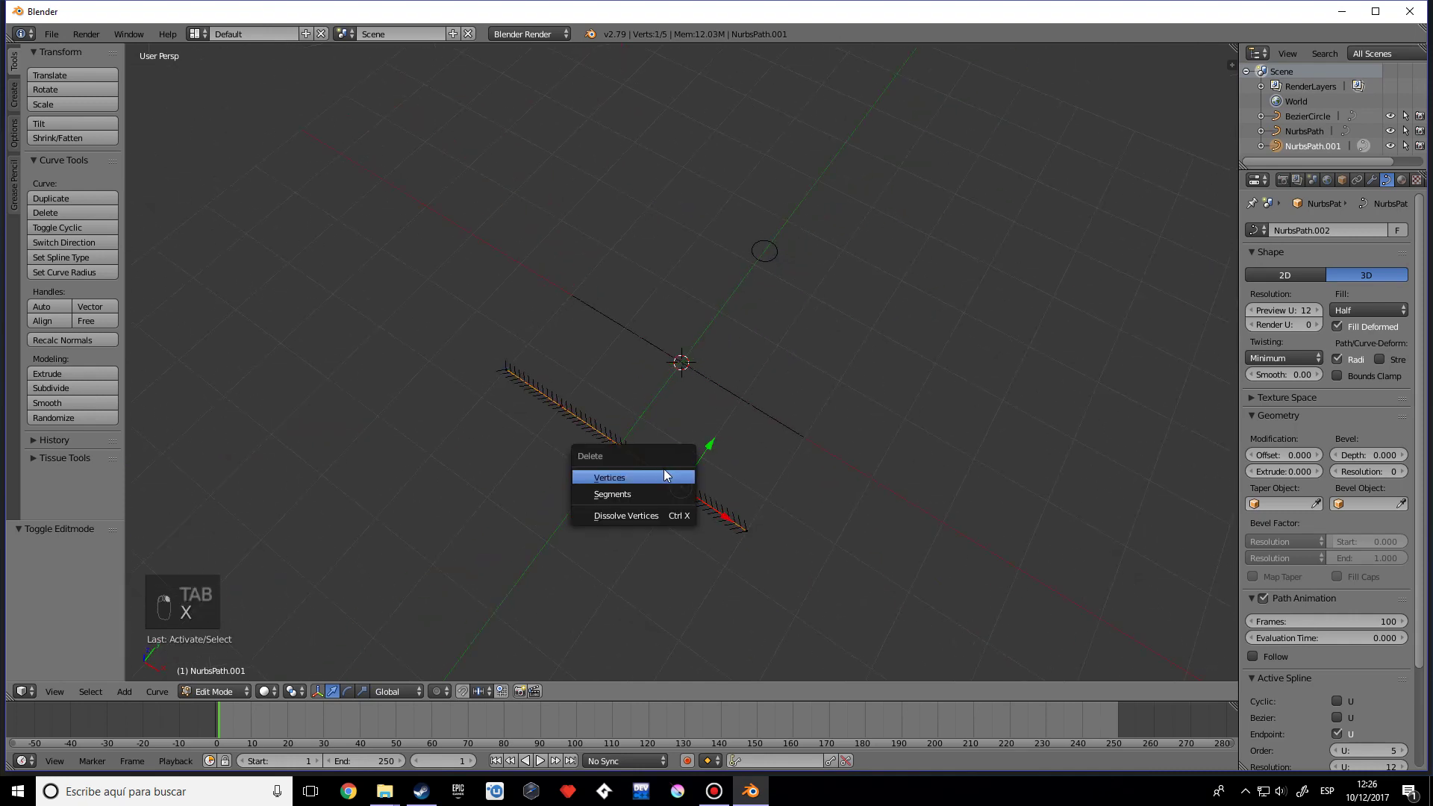
{"action": "left_click", "coordinate": [664, 473]}
{"action": "right_click", "coordinate": [623, 451]}
{"action": "key", "text": "x"}
{"action": "left_click", "coordinate": [594, 428]}
{"action": "right_click", "coordinate": [594, 428]}
{"action": "key", "text": "x"}
{"action": "left_click", "coordinate": [570, 425]}
- Slant the duplicated path by moving its end point farther from the red axis about 1.38 units along negative Y
{"action": "right_click", "coordinate": [516, 364]}
{"action": "right_click", "coordinate": [746, 530]}
{"action": "right_click", "coordinate": [507, 367]}
{"action": "left_click_drag", "start_coordinate": [541, 331], "coordinate": [459, 422]}
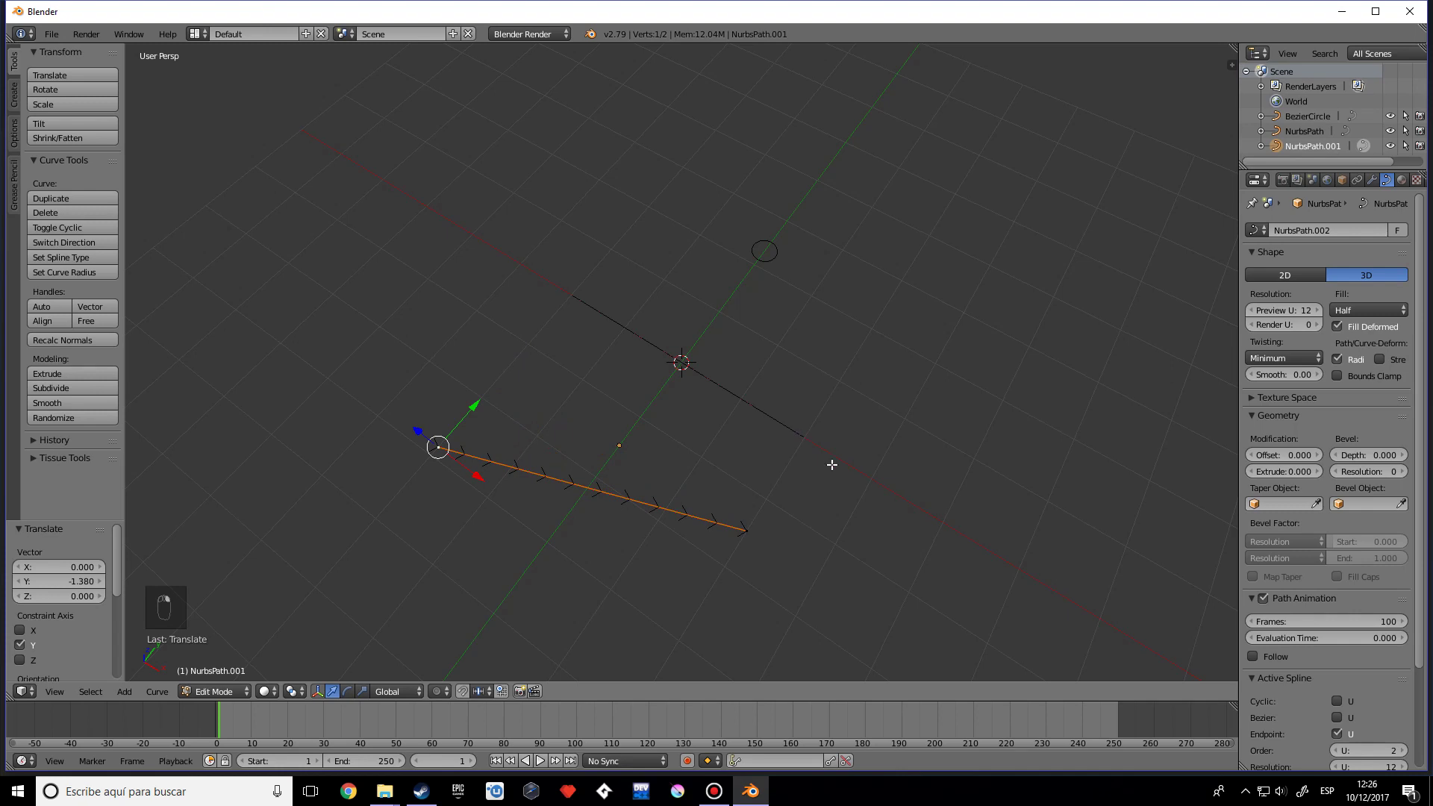
{"action": "key", "text": "Tab"}
- Set BezierCircle as the bevel object of the straight path at the origin
{"action": "middle_click_drag", "start_coordinate": [771, 446], "coordinate": [746, 428]}
{"action": "right_click", "coordinate": [746, 428]}
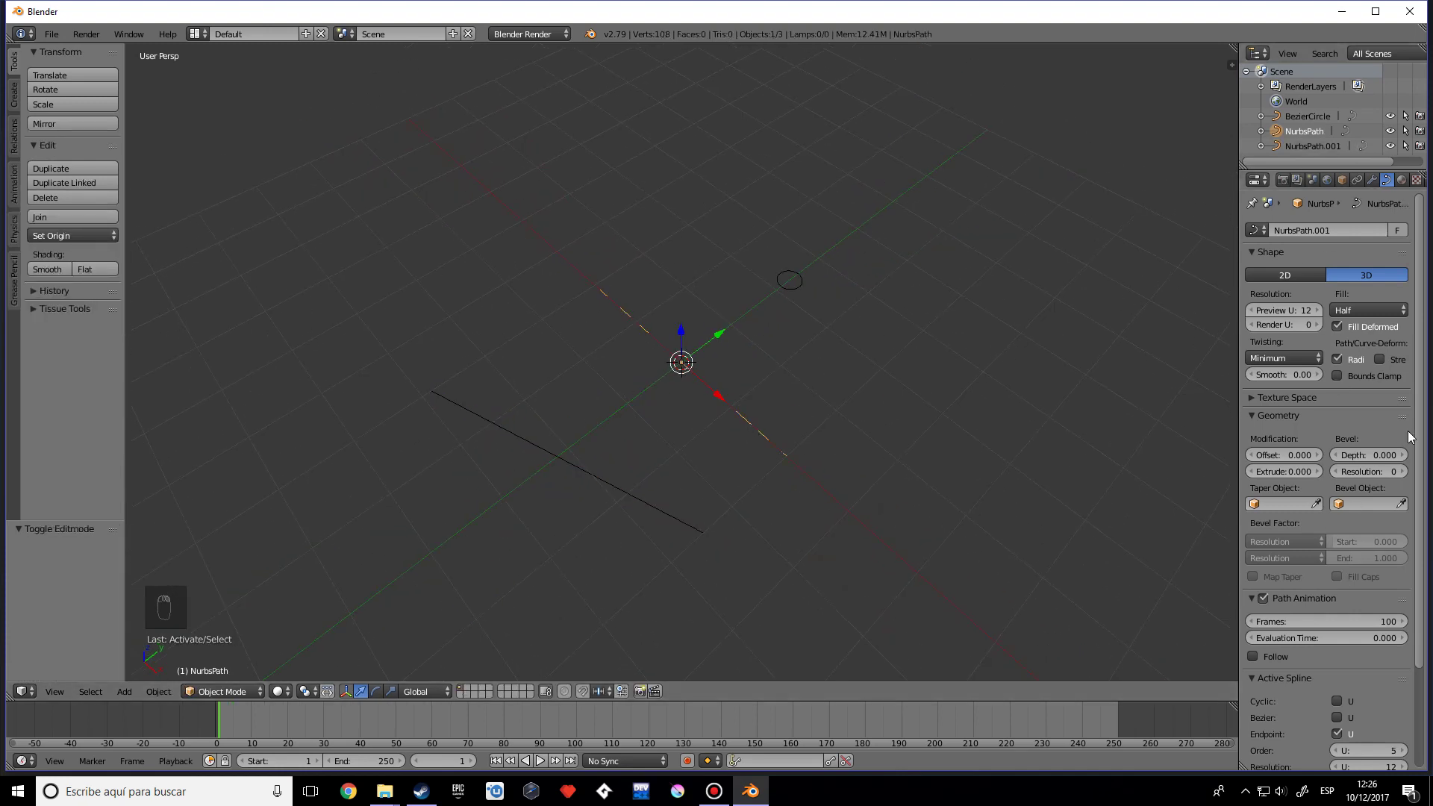
{"action": "left_click", "coordinate": [1378, 504]}
{"action": "left_click", "coordinate": [1302, 515]}
{"action": "middle_click_drag", "start_coordinate": [1199, 497], "coordinate": [667, 446]}
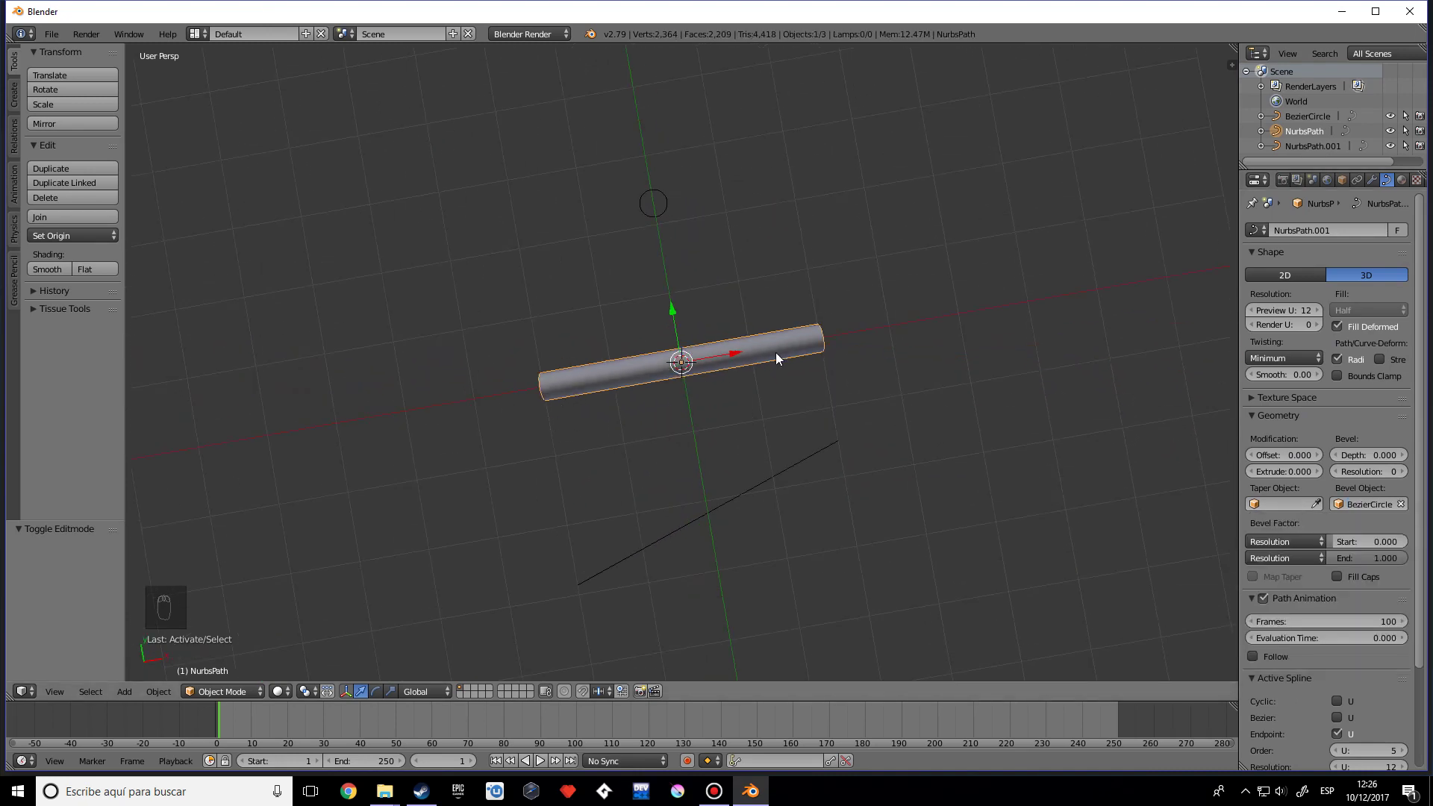
{"action": "middle_click_drag", "start_coordinate": [838, 383], "coordinate": [675, 335]}
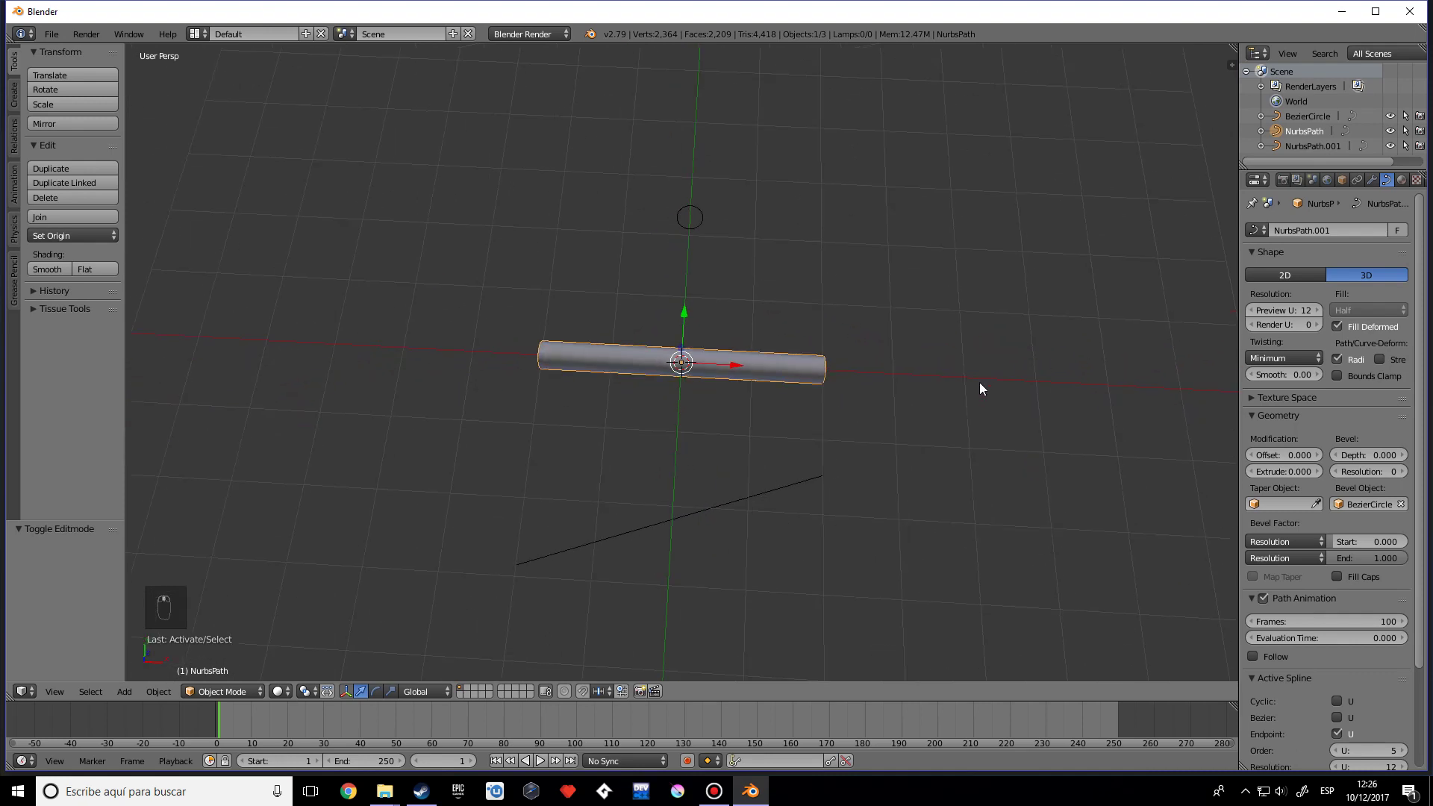
{"action": "middle_click_drag", "start_coordinate": [932, 462], "coordinate": [805, 407]}
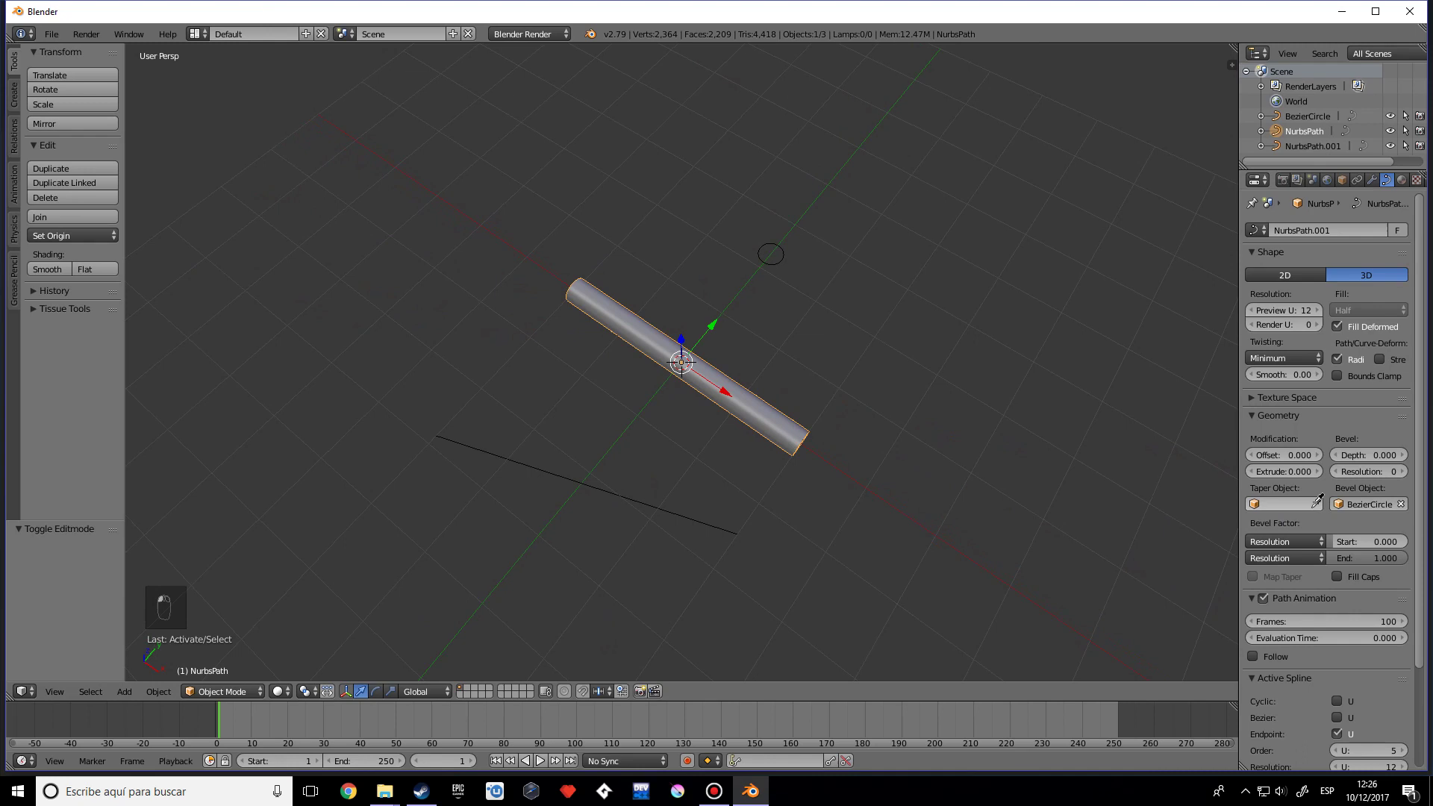
- Set NurbsPath.001 as the taper object of the tube
{"action": "left_click", "coordinate": [1278, 508]}
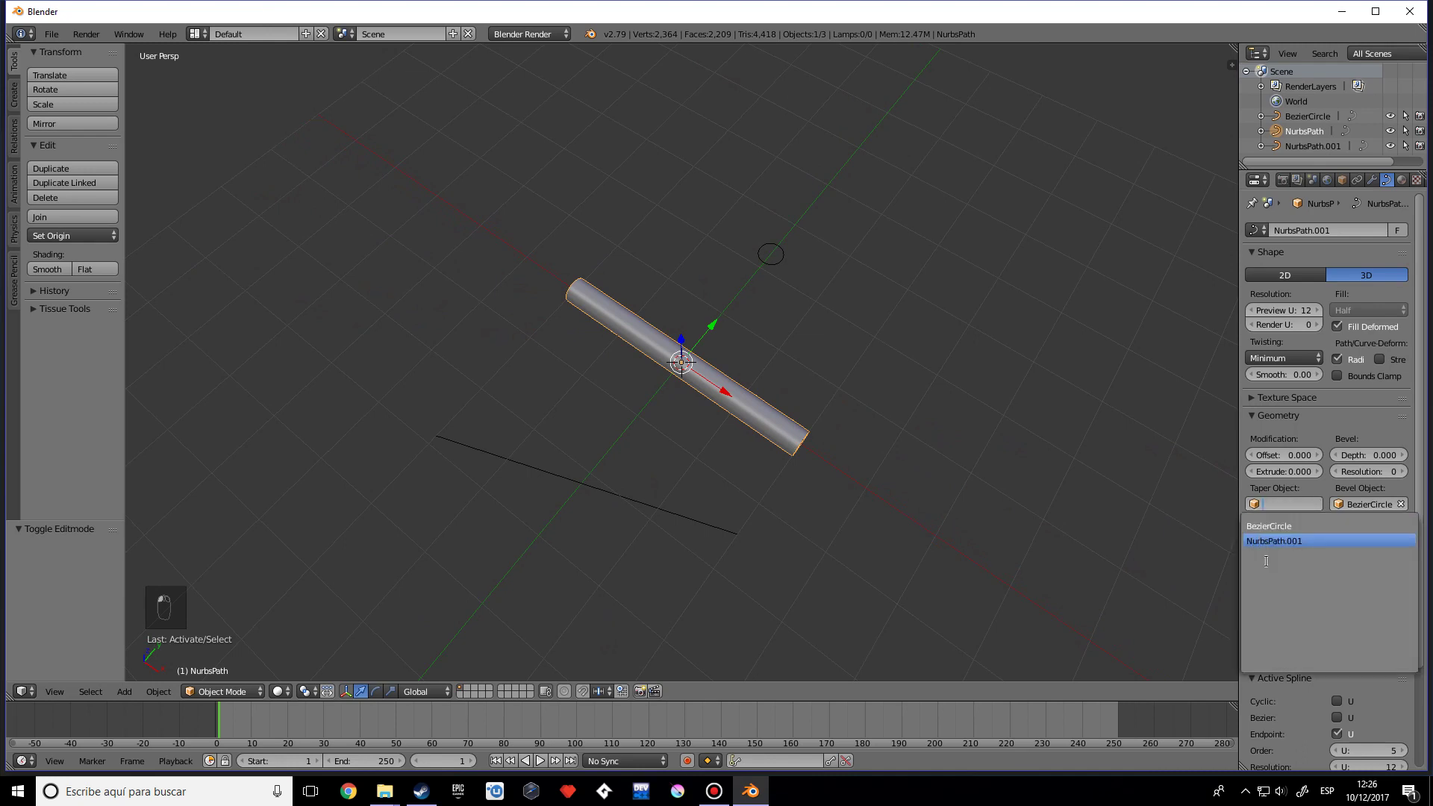
{"action": "left_click", "coordinate": [1283, 538]}
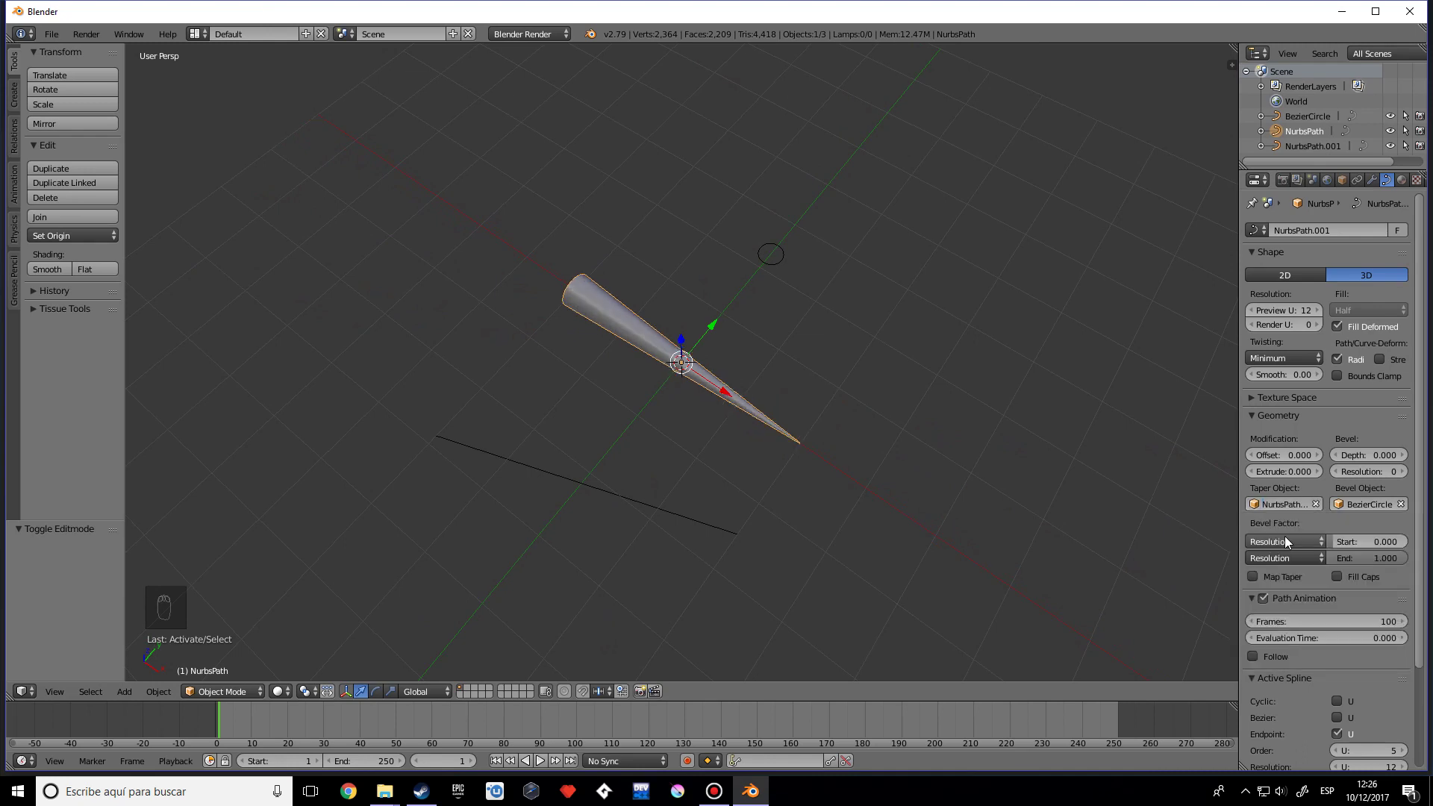
{"action": "middle_click_drag", "start_coordinate": [883, 477], "coordinate": [776, 512]}
{"action": "scroll", "coordinate": [888, 527], "scroll_direction": "up", "scroll_amount": 3}
- Examine the tapered tube alongside its slanted taper path from several angles
{"action": "key", "text": "Tab"}
{"action": "key", "text": "Tab"}
{"action": "right_click", "coordinate": [566, 469]}
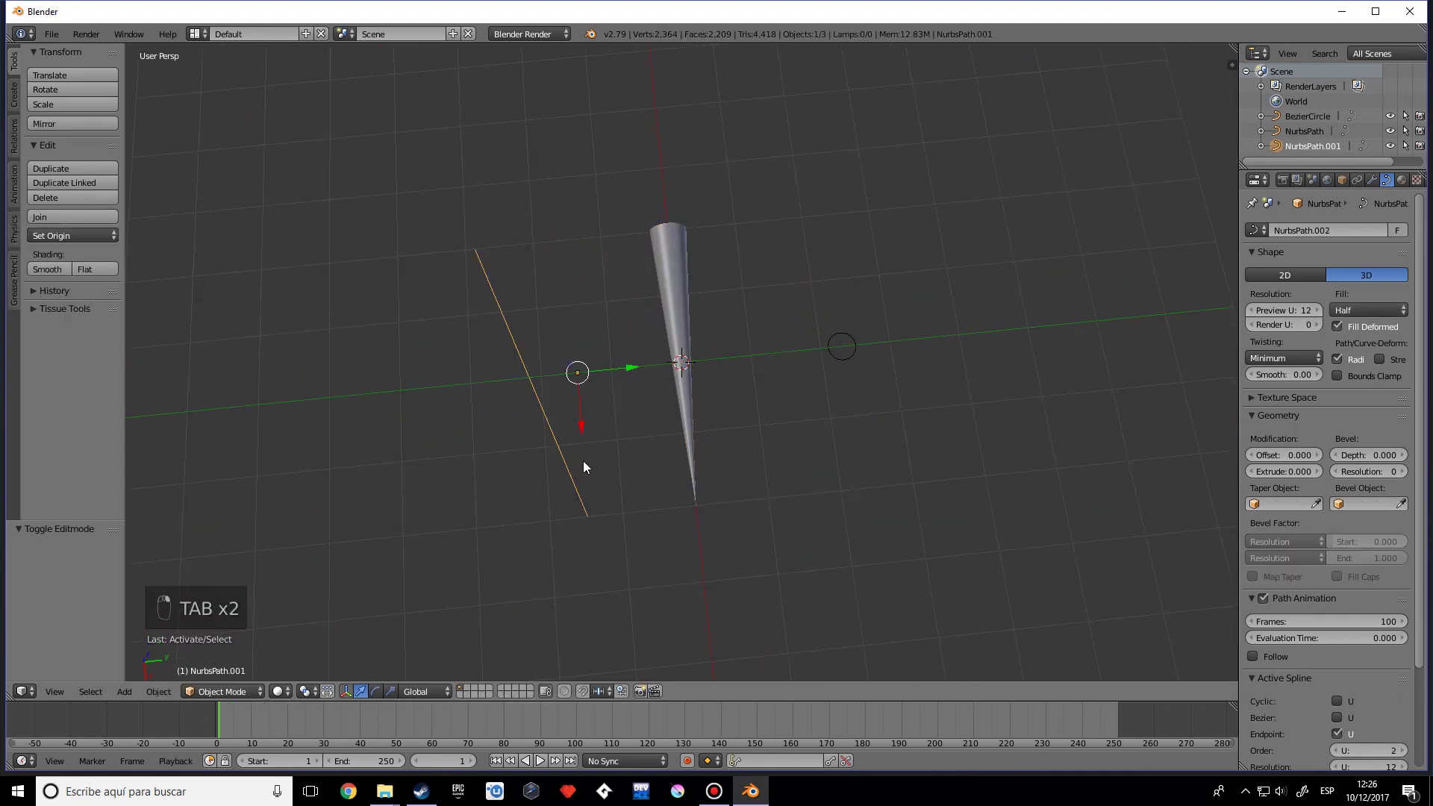
{"action": "right_click", "coordinate": [674, 311]}
{"action": "right_click", "coordinate": [554, 427]}
{"action": "middle_click_drag", "start_coordinate": [486, 361], "coordinate": [888, 451]}
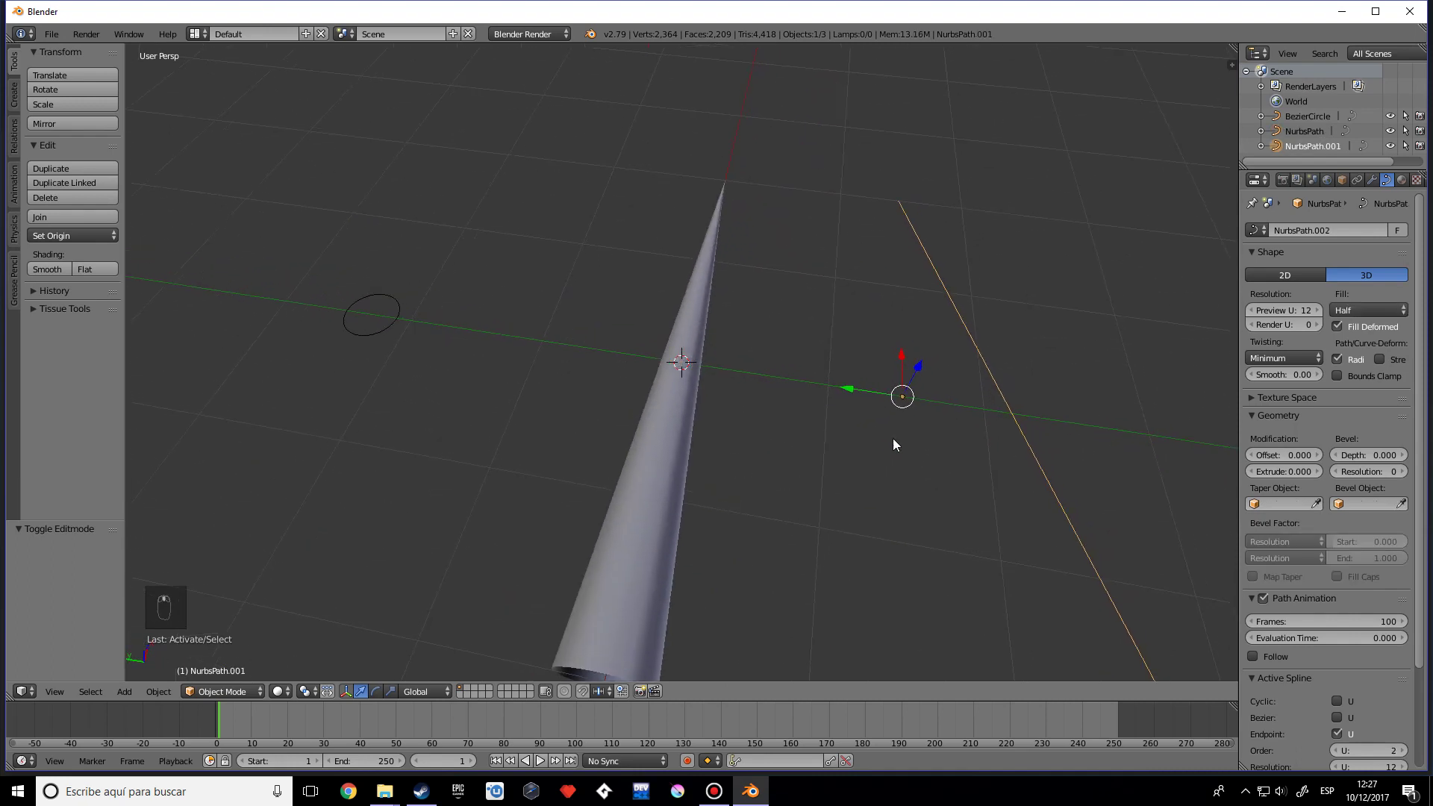
{"action": "middle_click_drag", "start_coordinate": [907, 225], "coordinate": [553, 433]}
- Compare the slanted path's two end control points with the tube's two ends in a top orthographic view
{"action": "key", "text": "Tab"}
{"action": "right_click", "coordinate": [566, 503]}
{"action": "mouse_move", "coordinate": [595, 479]}
{"action": "middle_mouse_down"}
{"action": "mouse_move", "coordinate": [580, 473]}
{"action": "mouse_move", "coordinate": [596, 461]}
{"action": "middle_mouse_up"}
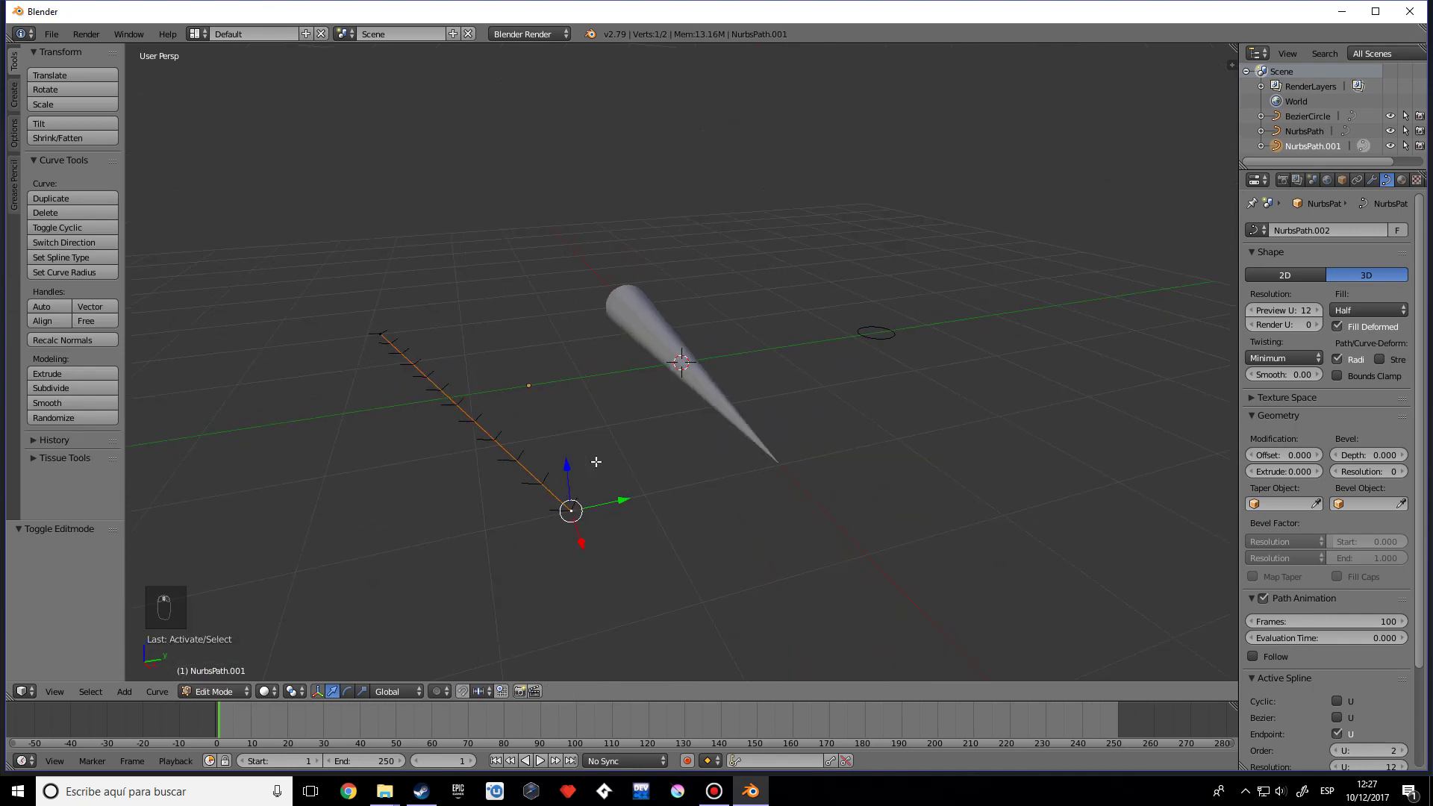
{"action": "key", "text": "KP_1"}
{"action": "key", "text": "KP_7"}
{"action": "key", "text": "KP_7"}
{"action": "key", "text": "KP_7"}
{"action": "key", "text": "KP_5"}
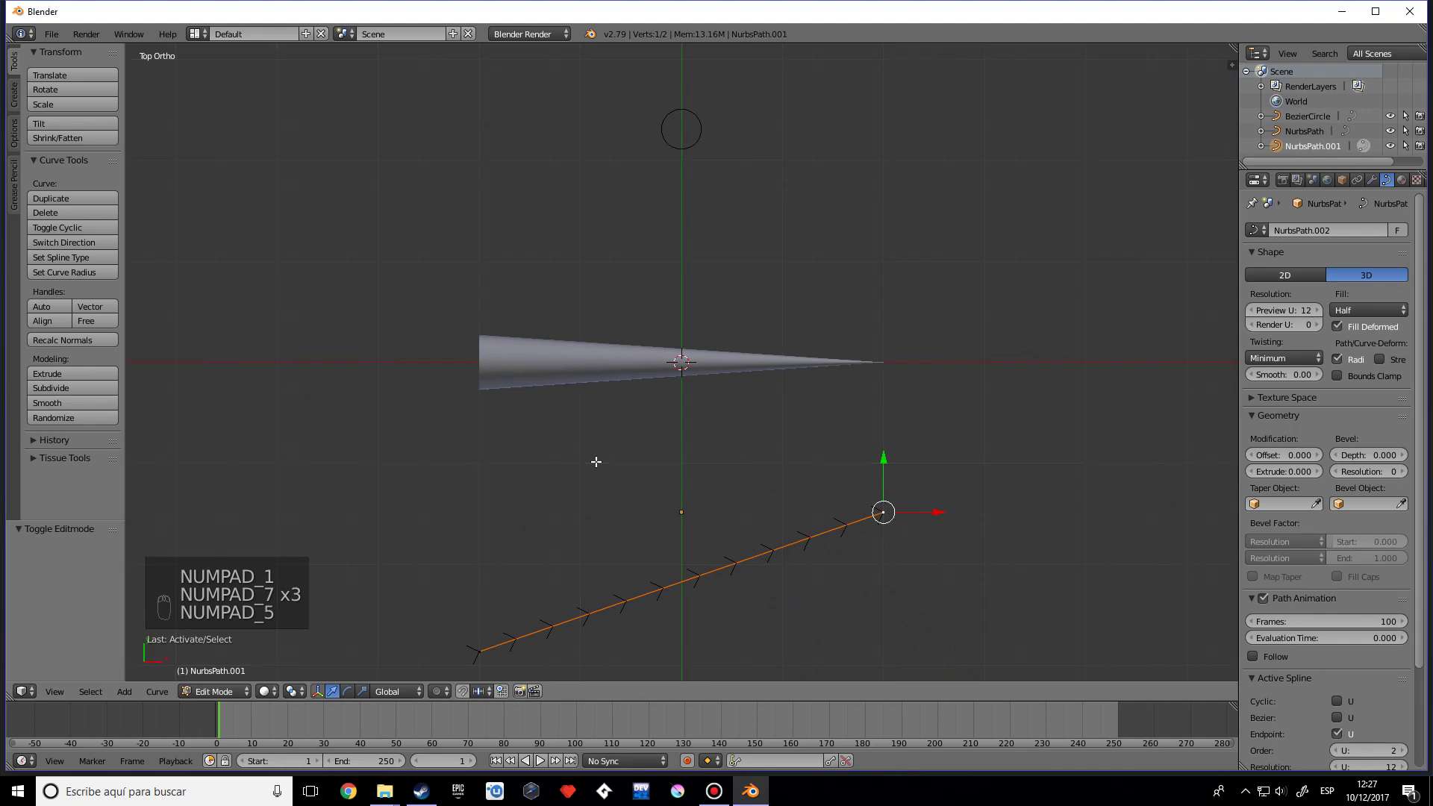
{"action": "scroll", "coordinate": [732, 505], "scroll_direction": "up", "scroll_amount": 2}
{"action": "middle_click_drag", "start_coordinate": [776, 429], "coordinate": [756, 246], "text": "shift"}
{"action": "scroll", "coordinate": [691, 432], "scroll_direction": "up", "scroll_amount": 4}
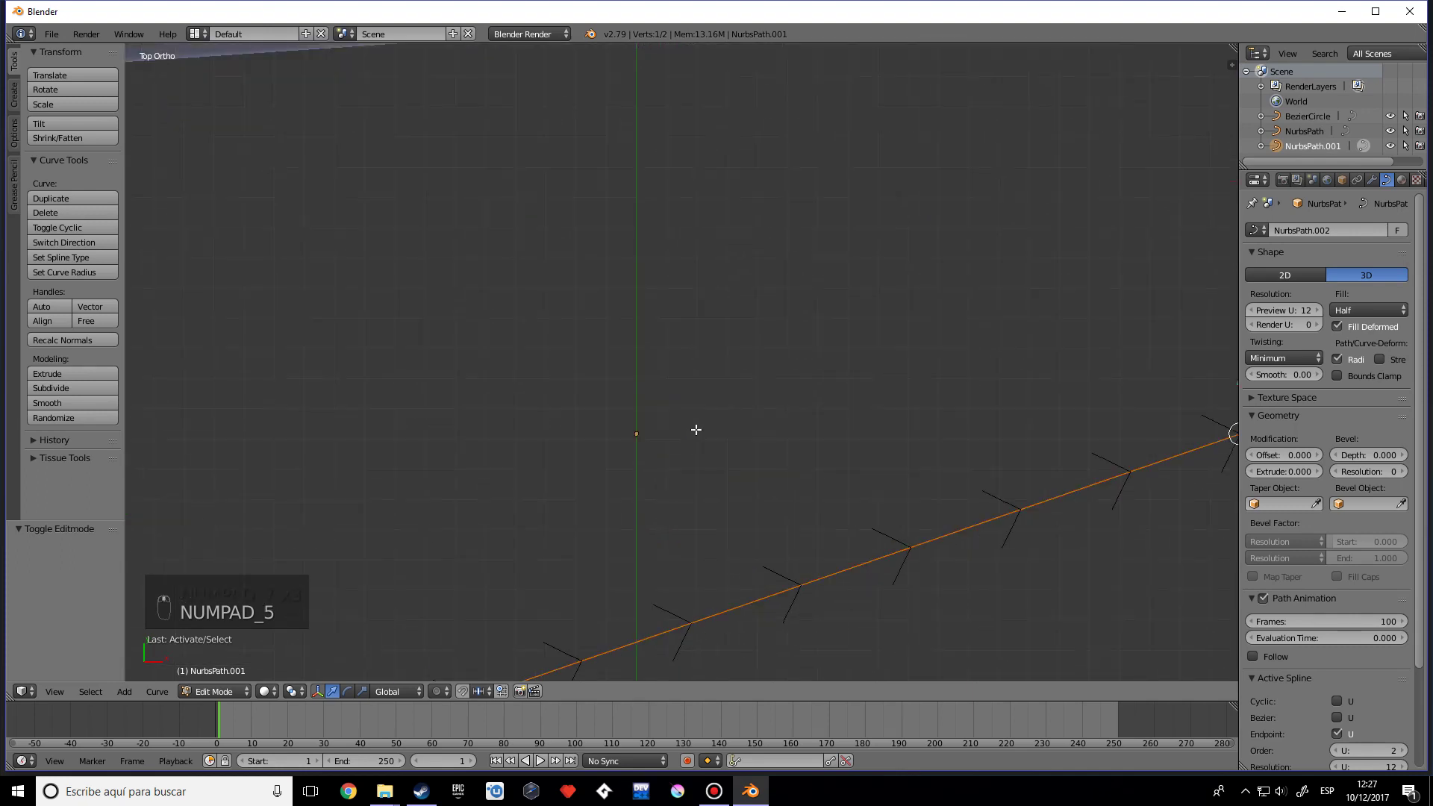
{"action": "scroll", "coordinate": [696, 429], "scroll_direction": "down", "scroll_amount": 2}
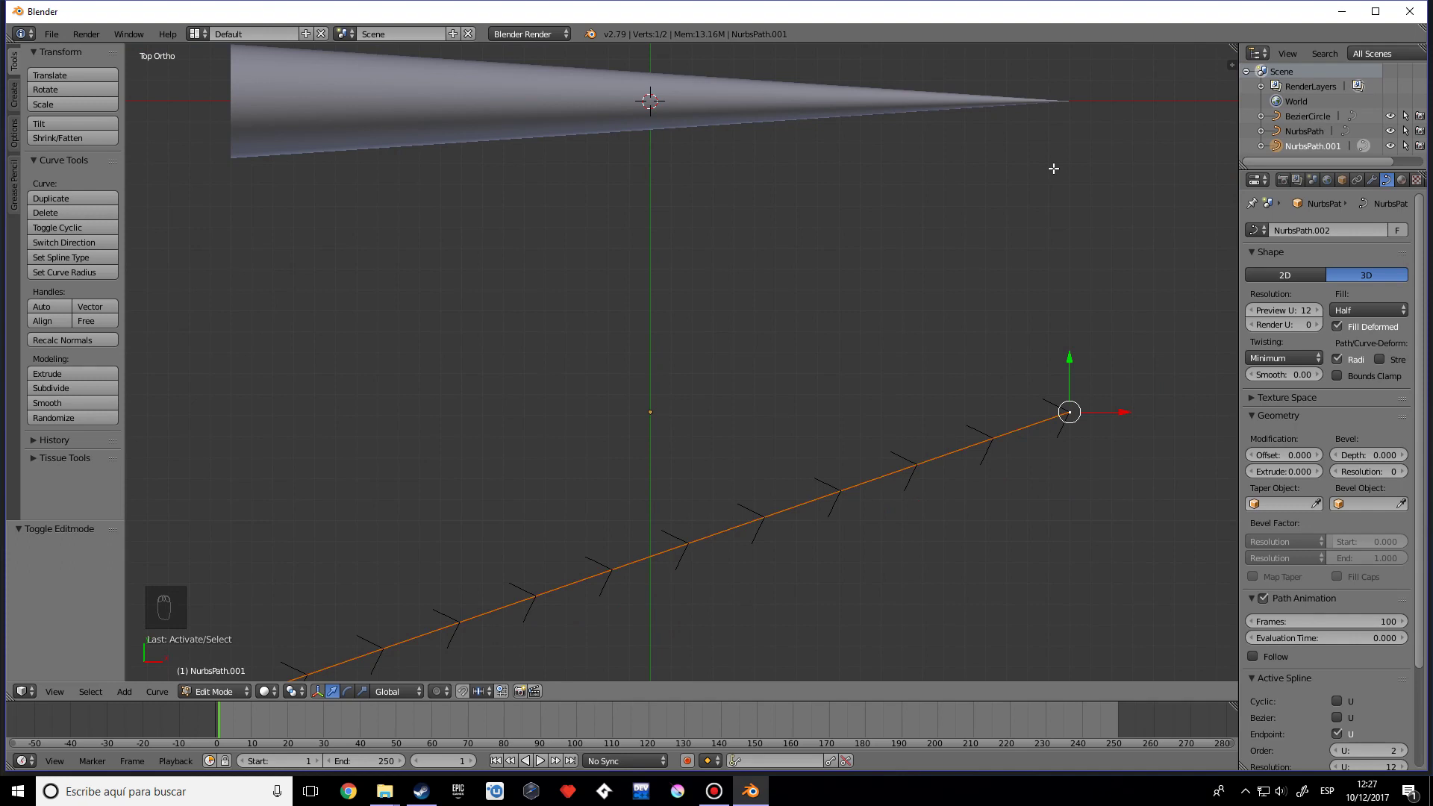
{"action": "scroll", "coordinate": [902, 224], "scroll_direction": "down", "scroll_amount": 2}
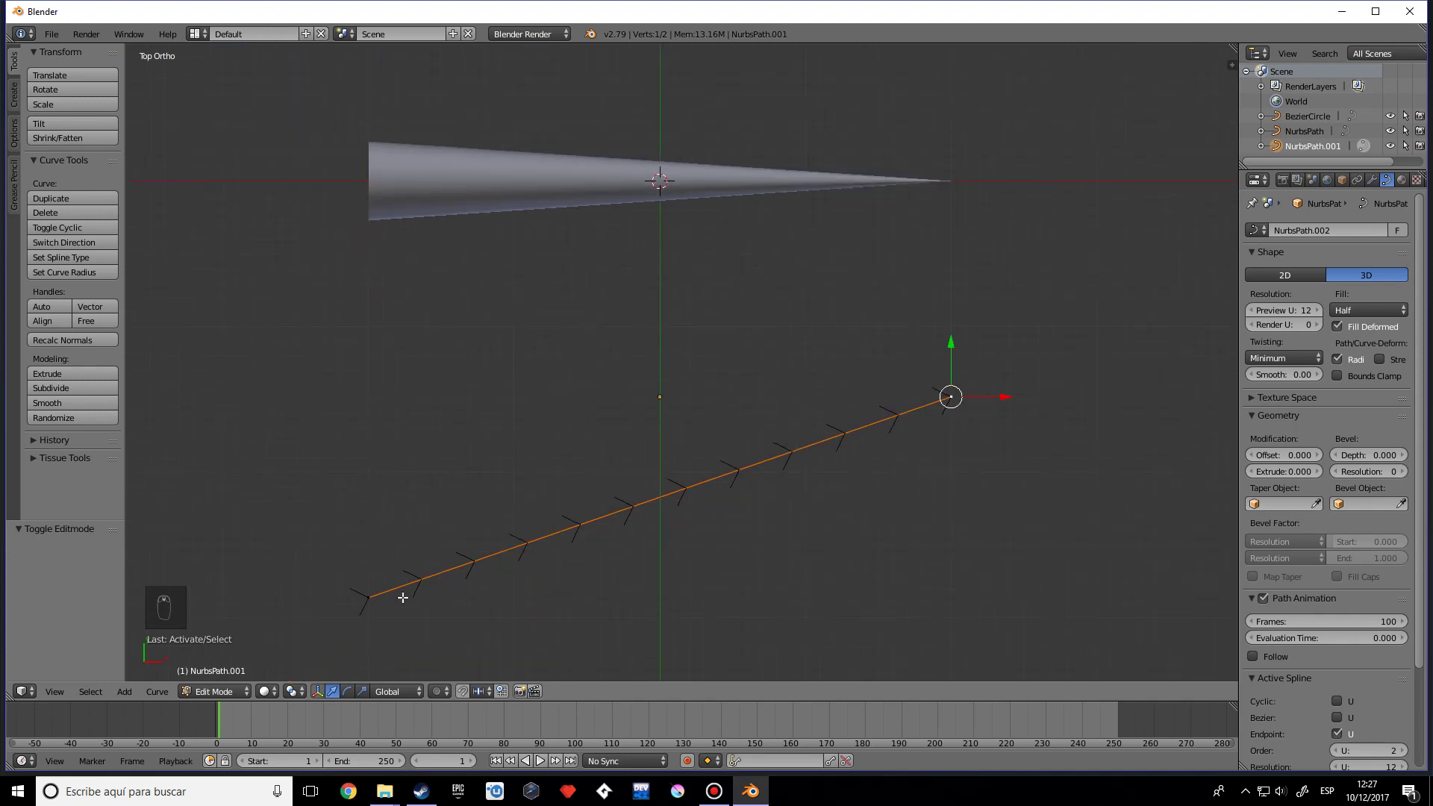
{"action": "right_click", "coordinate": [371, 594]}
{"action": "scroll", "coordinate": [572, 390], "scroll_direction": "down", "scroll_amount": 1}
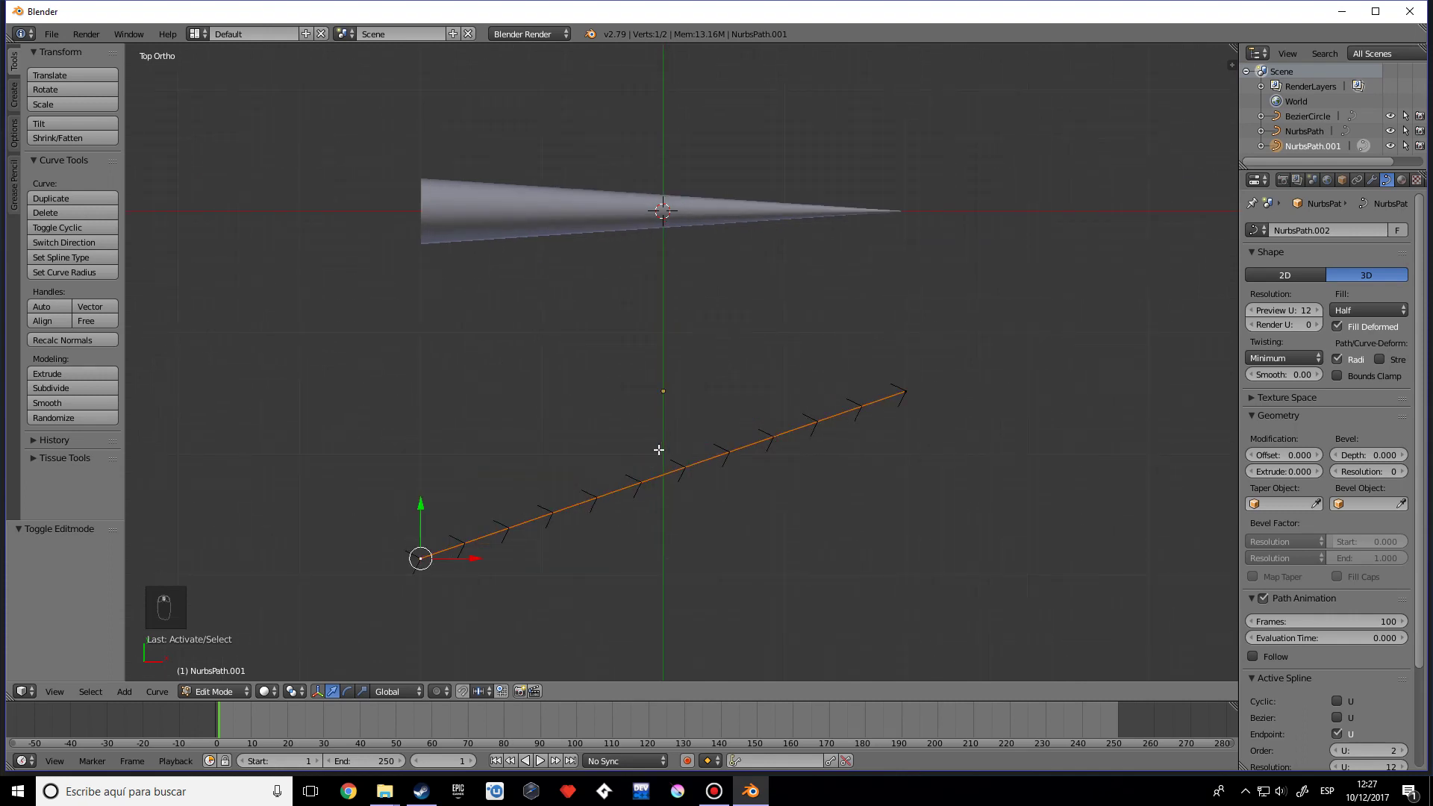
- Move the taper path's end point nearest the red axis inward along X and about 0.68 units along negative Y
{"action": "key", "text": "ctrl+r"}
{"action": "left_click", "coordinate": [662, 485]}
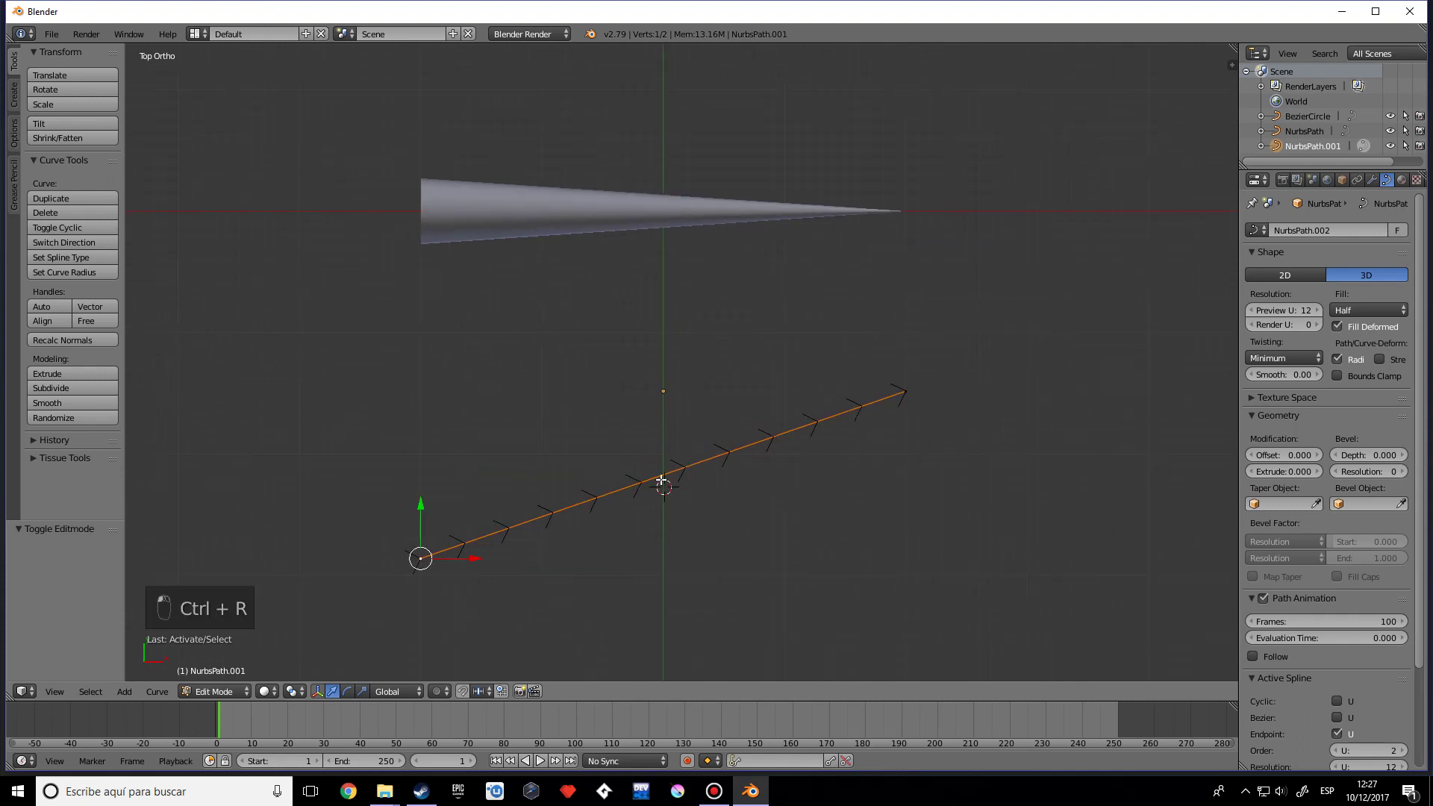
{"action": "right_click", "coordinate": [888, 398]}
{"action": "left_click", "coordinate": [953, 390]}
{"action": "left_click_drag", "start_coordinate": [919, 393], "coordinate": [770, 420]}
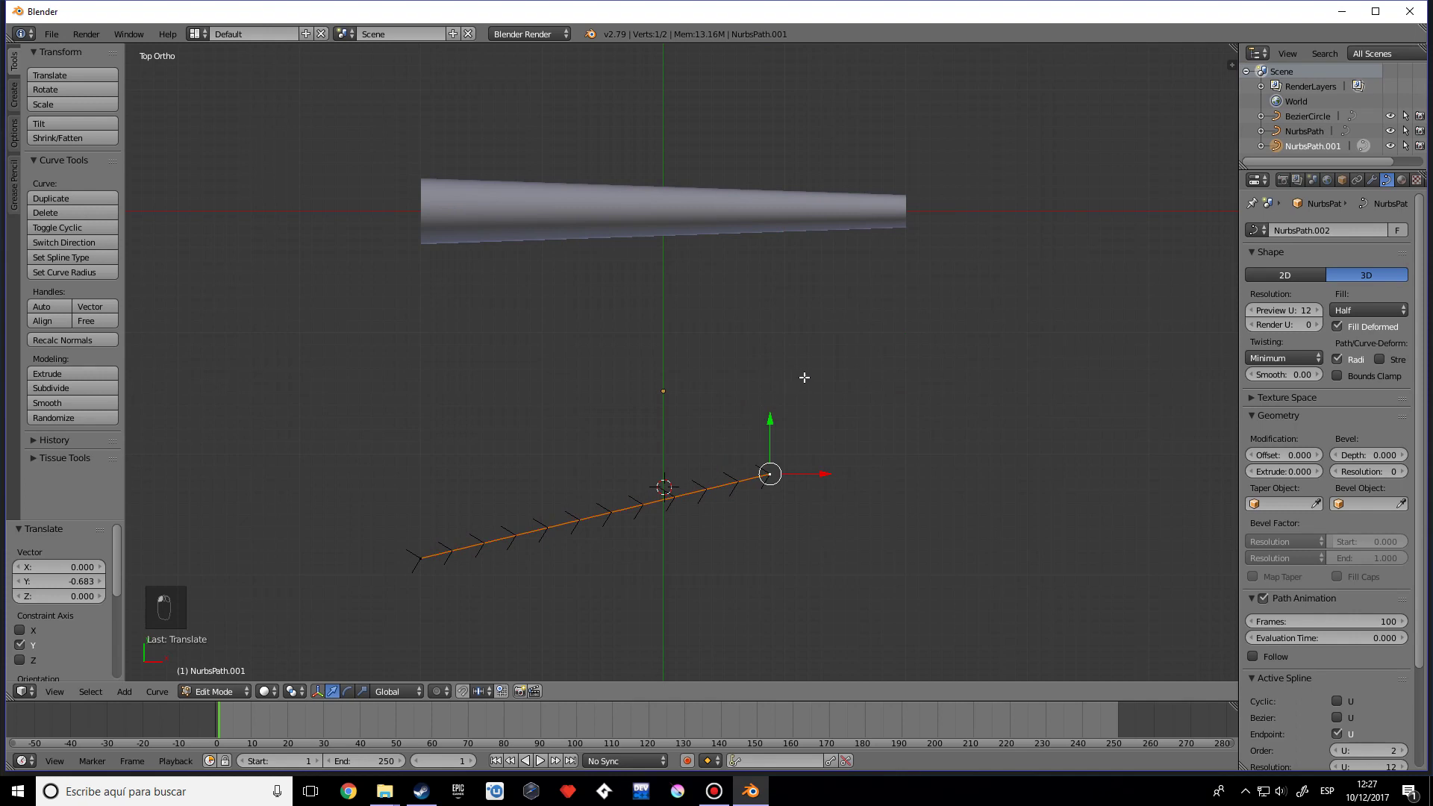
- Extrude two more control points from the taper path's moved end, the first about 0.87 units in X and 0.36 in Y
{"action": "key", "text": "e"}
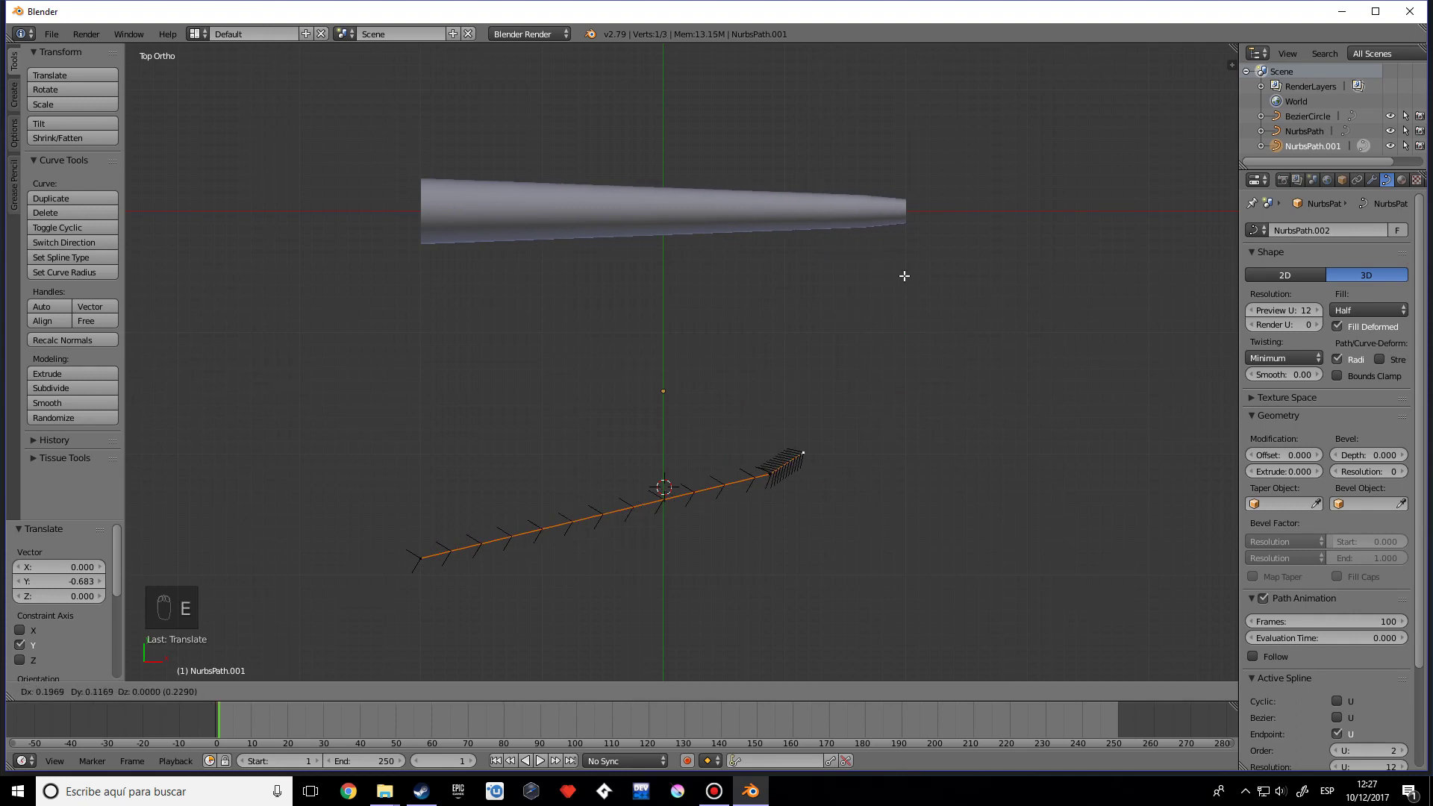
{"action": "left_click", "coordinate": [952, 272]}
{"action": "key", "text": "e"}
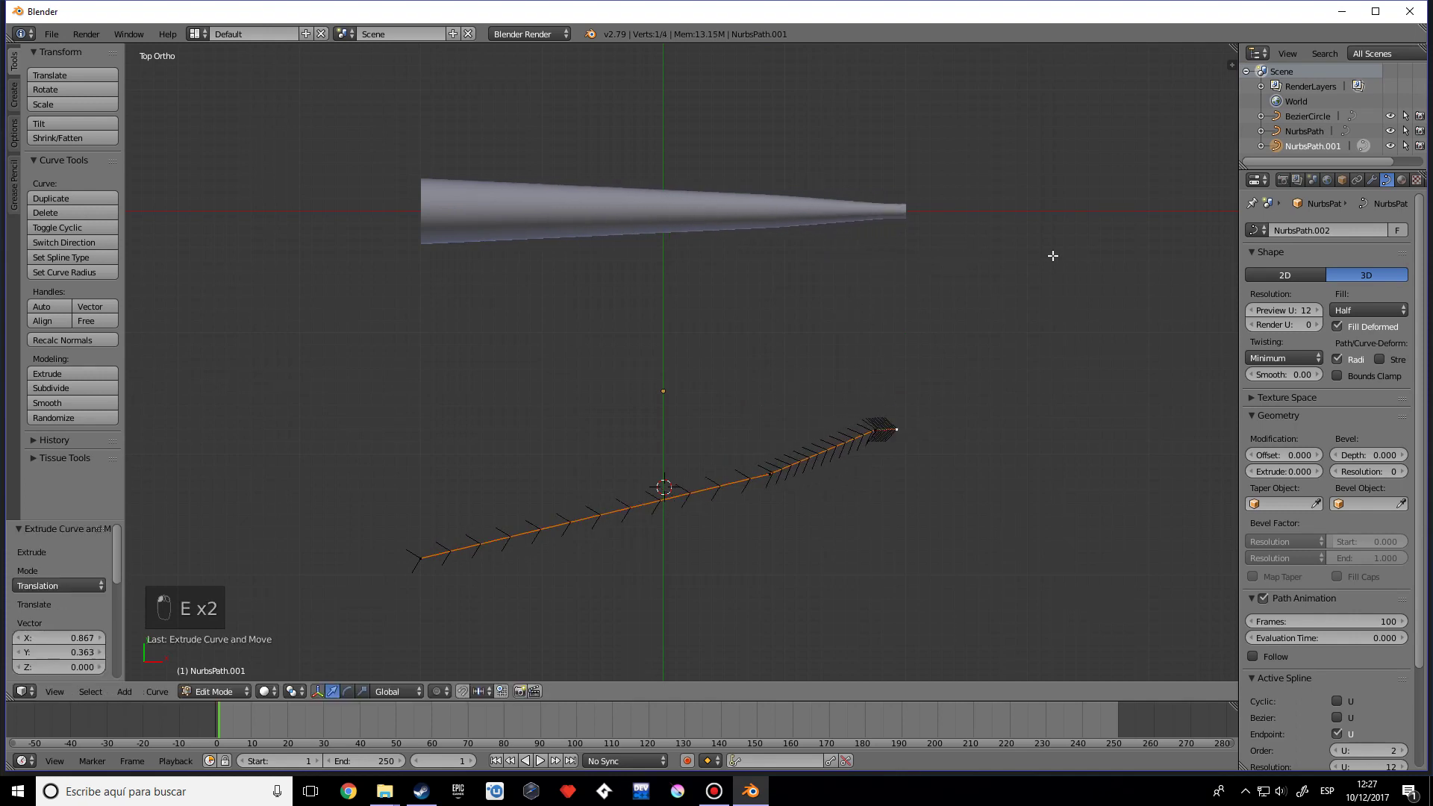
{"action": "left_click", "coordinate": [1132, 224]}
{"action": "key", "text": "Tab"}
- Delete all objects in the scene and reset the 3D cursor to the world center
{"action": "middle_click_drag", "start_coordinate": [974, 362], "coordinate": [728, 286]}
{"action": "scroll", "coordinate": [728, 286], "scroll_direction": "down", "scroll_amount": 3}
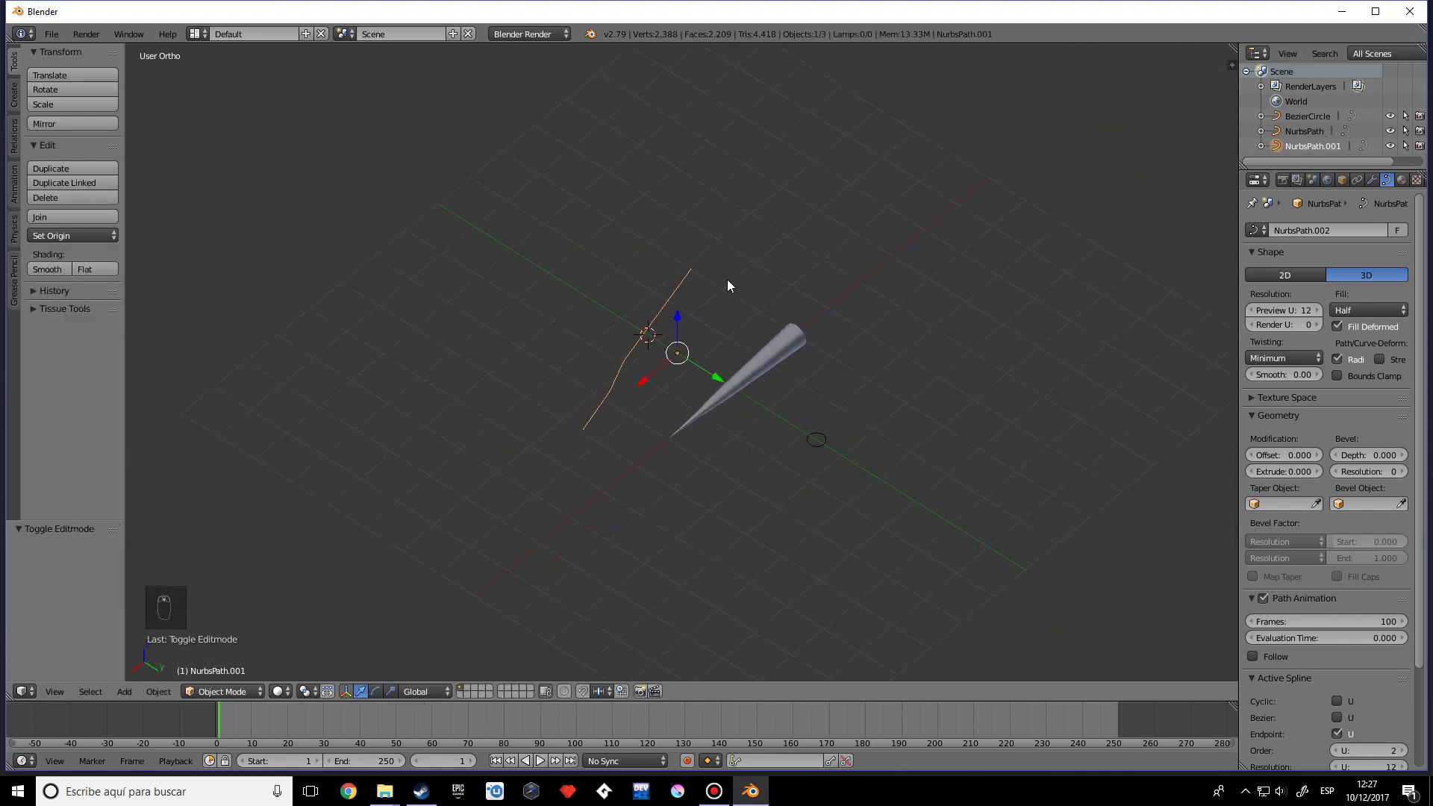
{"action": "key", "text": "Tab"}
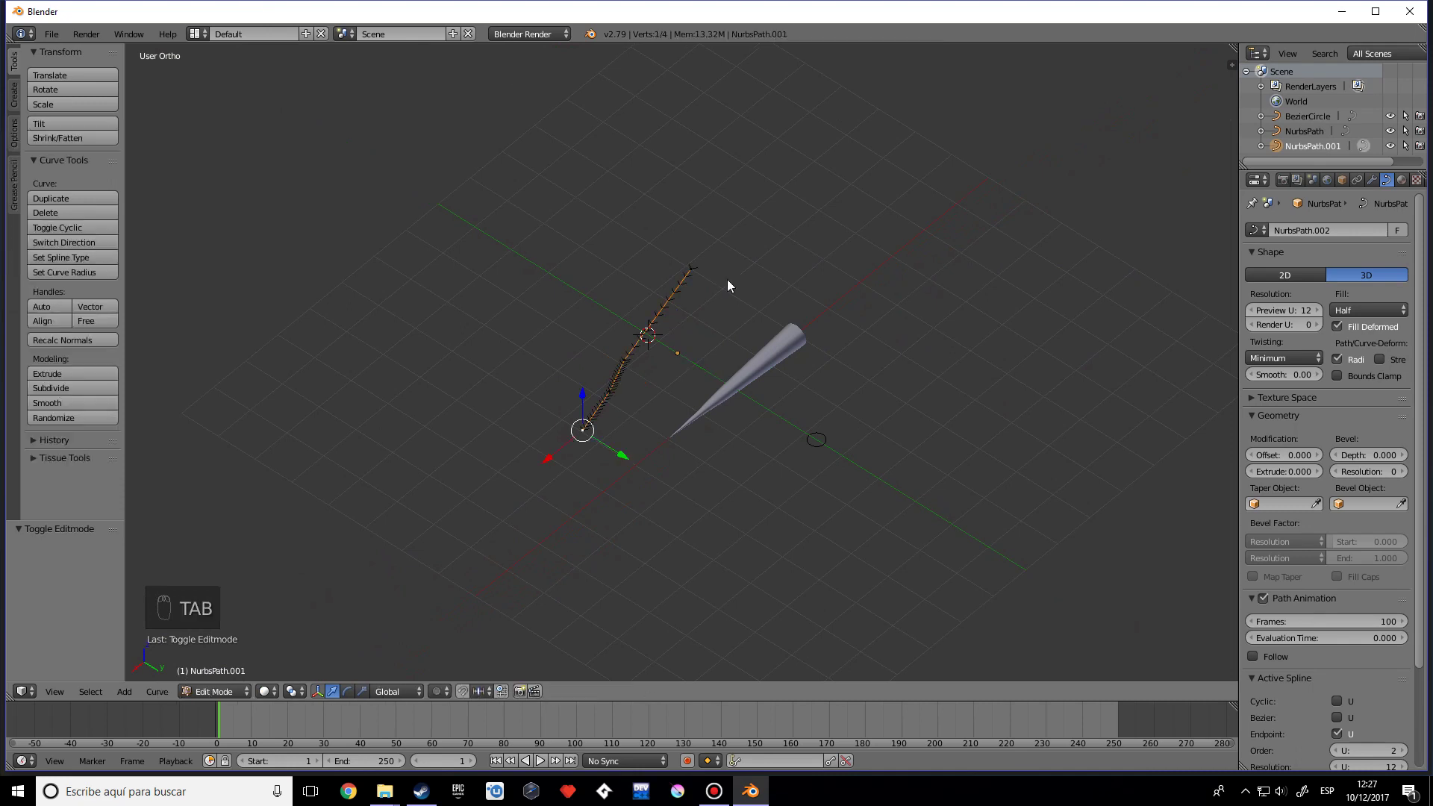
{"action": "key", "text": "Tab"}
{"action": "key", "text": "a"}
{"action": "key", "text": "a"}
{"action": "key", "text": "a"}
{"action": "key", "text": "a"}
{"action": "key", "text": "a"}
{"action": "key", "text": "x"}
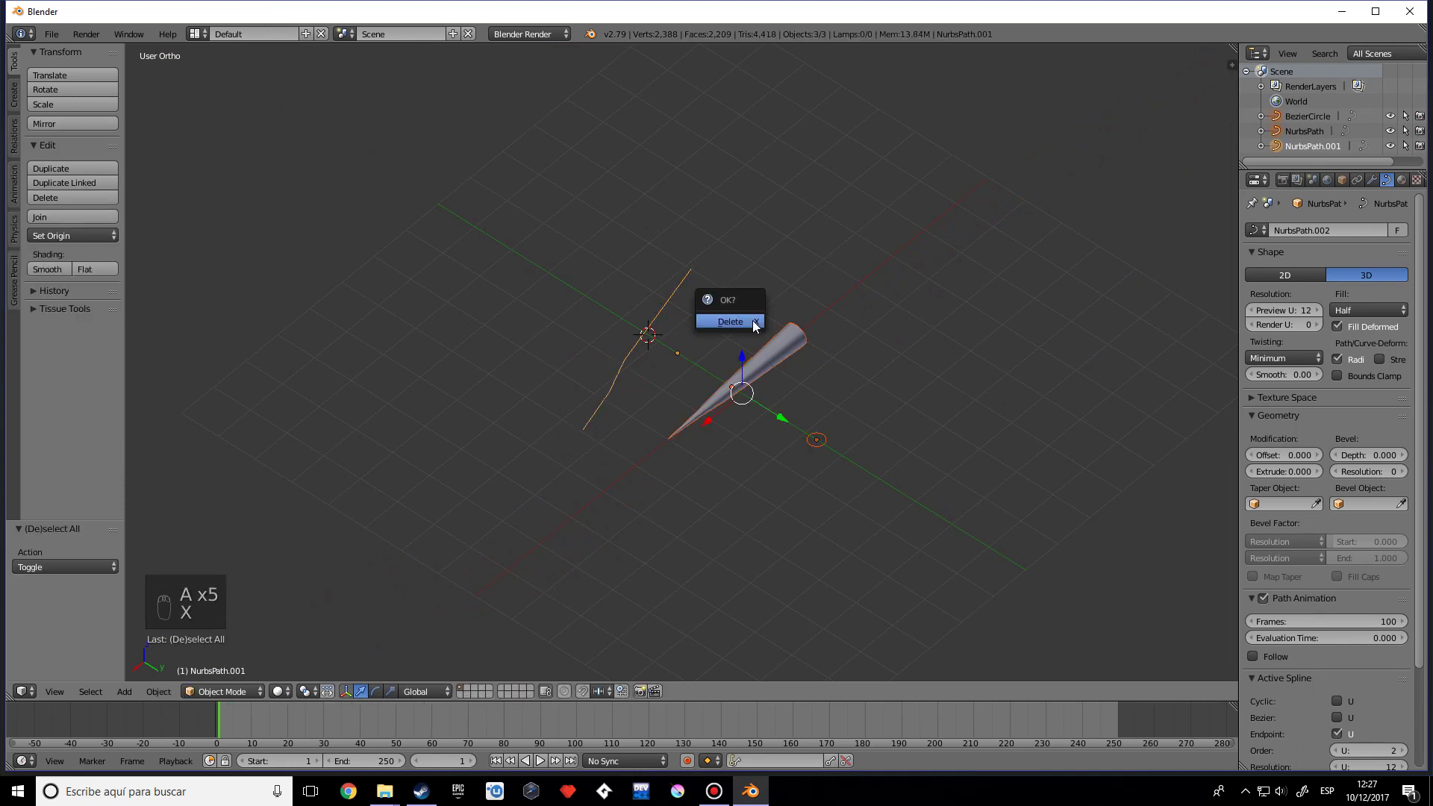
{"action": "left_click", "coordinate": [752, 320]}
{"action": "middle_click_drag", "start_coordinate": [728, 355], "coordinate": [784, 342]}
{"action": "key", "text": "shift+c"}
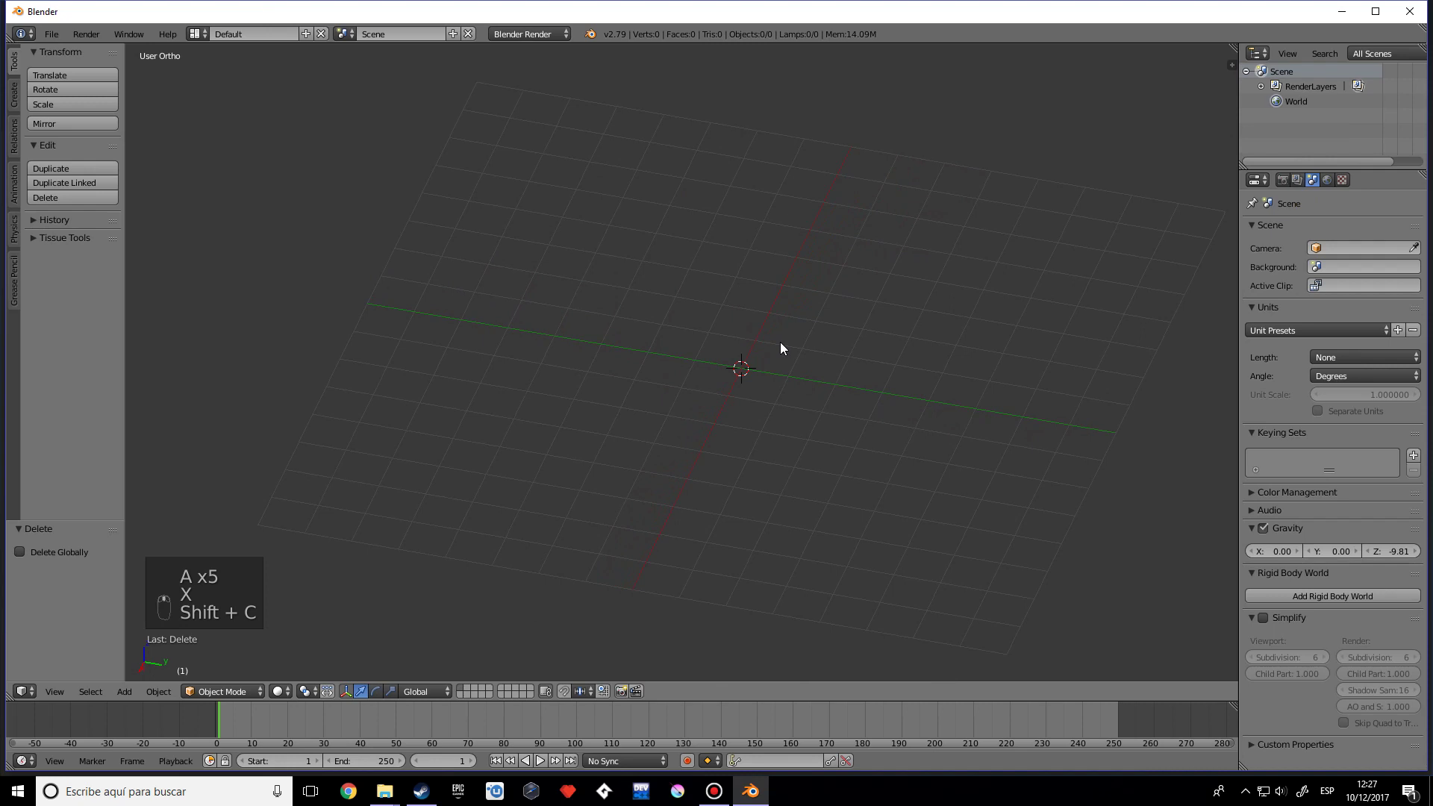
- Add a path curve and raise its middle control point along Z
{"action": "key", "text": "shift+a"}
{"action": "mouse_move", "coordinate": [818, 364]}
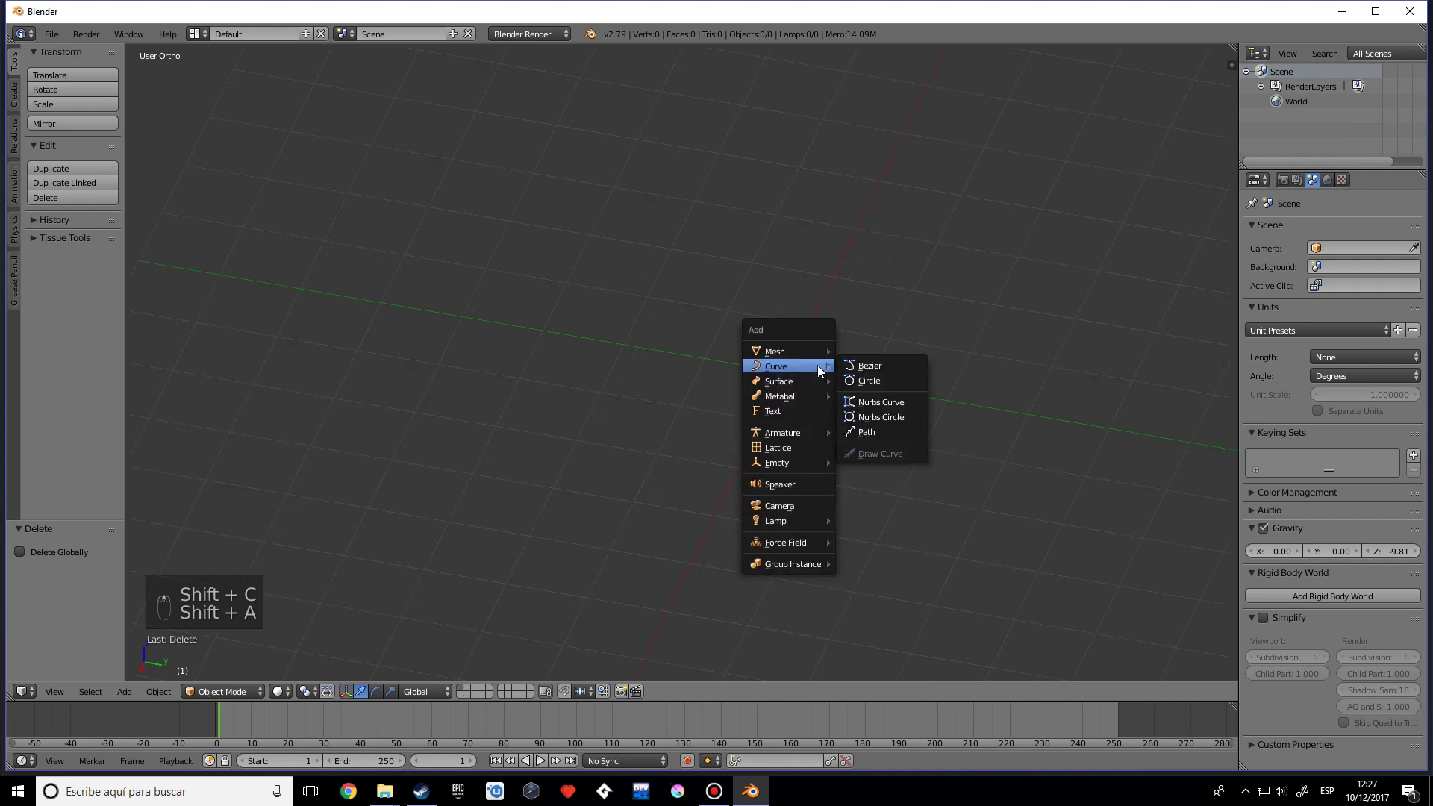
{"action": "left_click", "coordinate": [870, 432]}
{"action": "middle_click_drag", "start_coordinate": [871, 431], "coordinate": [818, 381]}
{"action": "key", "text": "Tab"}
{"action": "right_click", "coordinate": [773, 277]}
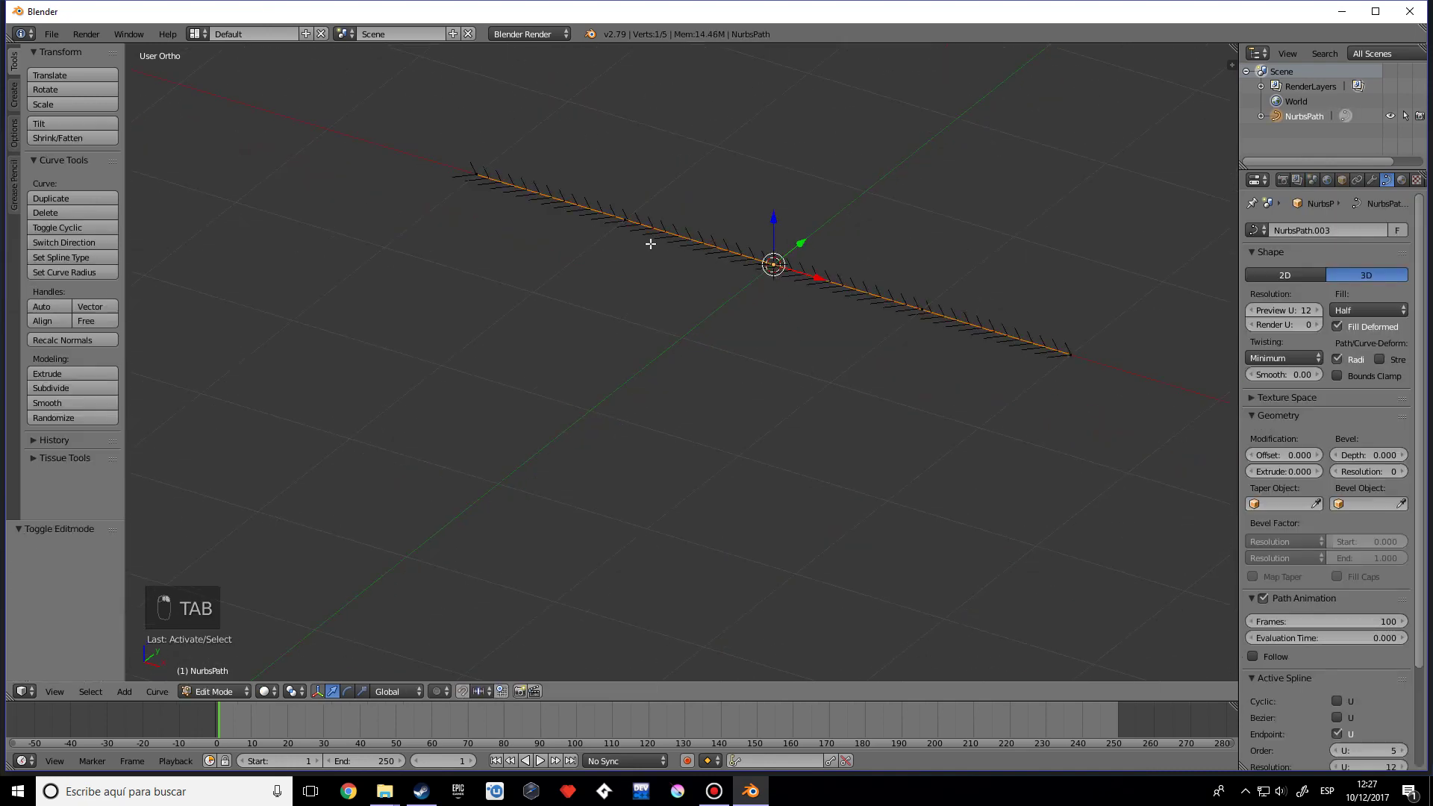
{"action": "left_click_drag", "start_coordinate": [772, 222], "coordinate": [773, 223]}
{"action": "left_click_drag", "start_coordinate": [773, 117], "coordinate": [774, 112]}
- Raise the two inner control points beside the middle along Z to form an arched path
{"action": "right_click", "coordinate": [624, 218]}
{"action": "left_click_drag", "start_coordinate": [627, 168], "coordinate": [625, 80]}
{"action": "right_click", "coordinate": [904, 309]}
{"action": "left_click_drag", "start_coordinate": [911, 274], "coordinate": [933, 197]}
{"action": "key", "text": "Tab"}
- Add a Bezier curve and rotate it 90° about the X axis
{"action": "middle_click_drag", "start_coordinate": [842, 231], "coordinate": [808, 246]}
{"action": "key", "text": "shift+a"}
{"action": "mouse_move", "coordinate": [858, 297]}
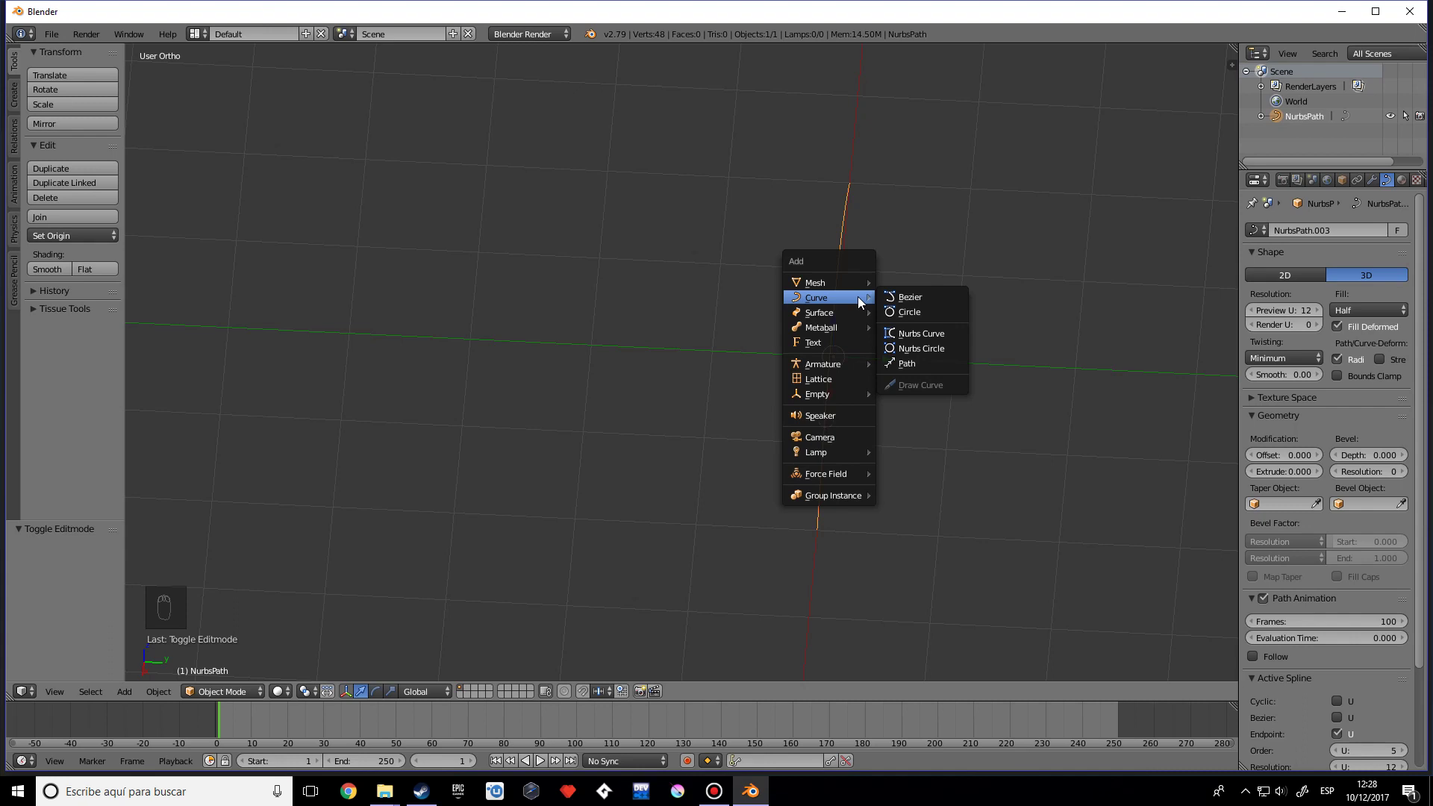
{"action": "left_click", "coordinate": [932, 299]}
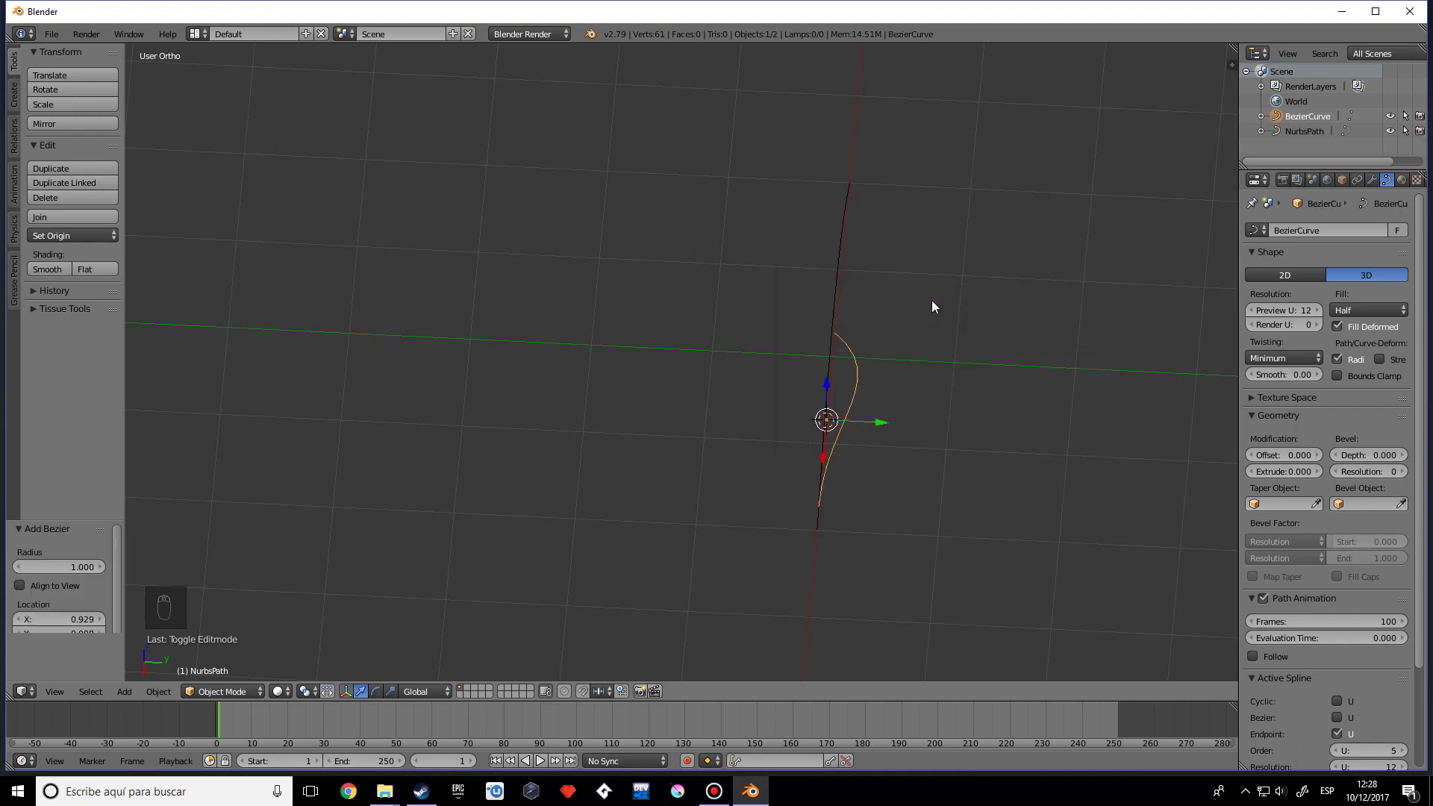
{"action": "middle_click_drag", "start_coordinate": [932, 300], "coordinate": [855, 380]}
{"action": "type", "text": "rx"}
{"action": "type", "text": "90"}
{"action": "key", "text": "Return"}
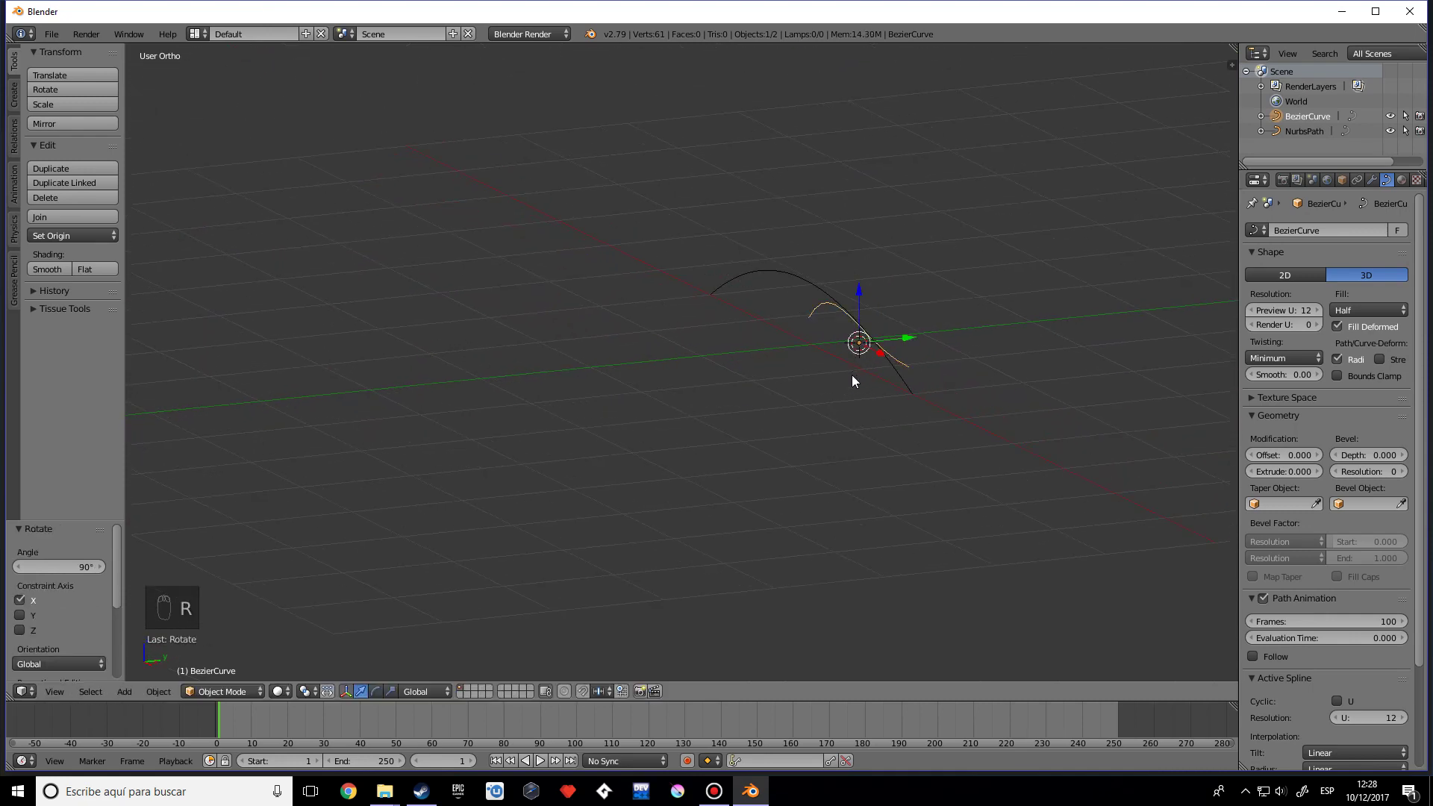
- Move the Bezier curve away from the arched path, about 2.18 units along negative Y
{"action": "middle_click_drag", "start_coordinate": [835, 374], "coordinate": [665, 280]}
{"action": "middle_click_drag", "start_coordinate": [776, 299], "coordinate": [829, 333]}
{"action": "left_click_drag", "start_coordinate": [890, 306], "coordinate": [688, 390]}
{"action": "middle_click_drag", "start_coordinate": [731, 366], "coordinate": [775, 346]}
- Set BezierCurve as the bevel object of the arched path
{"action": "right_click", "coordinate": [647, 253]}
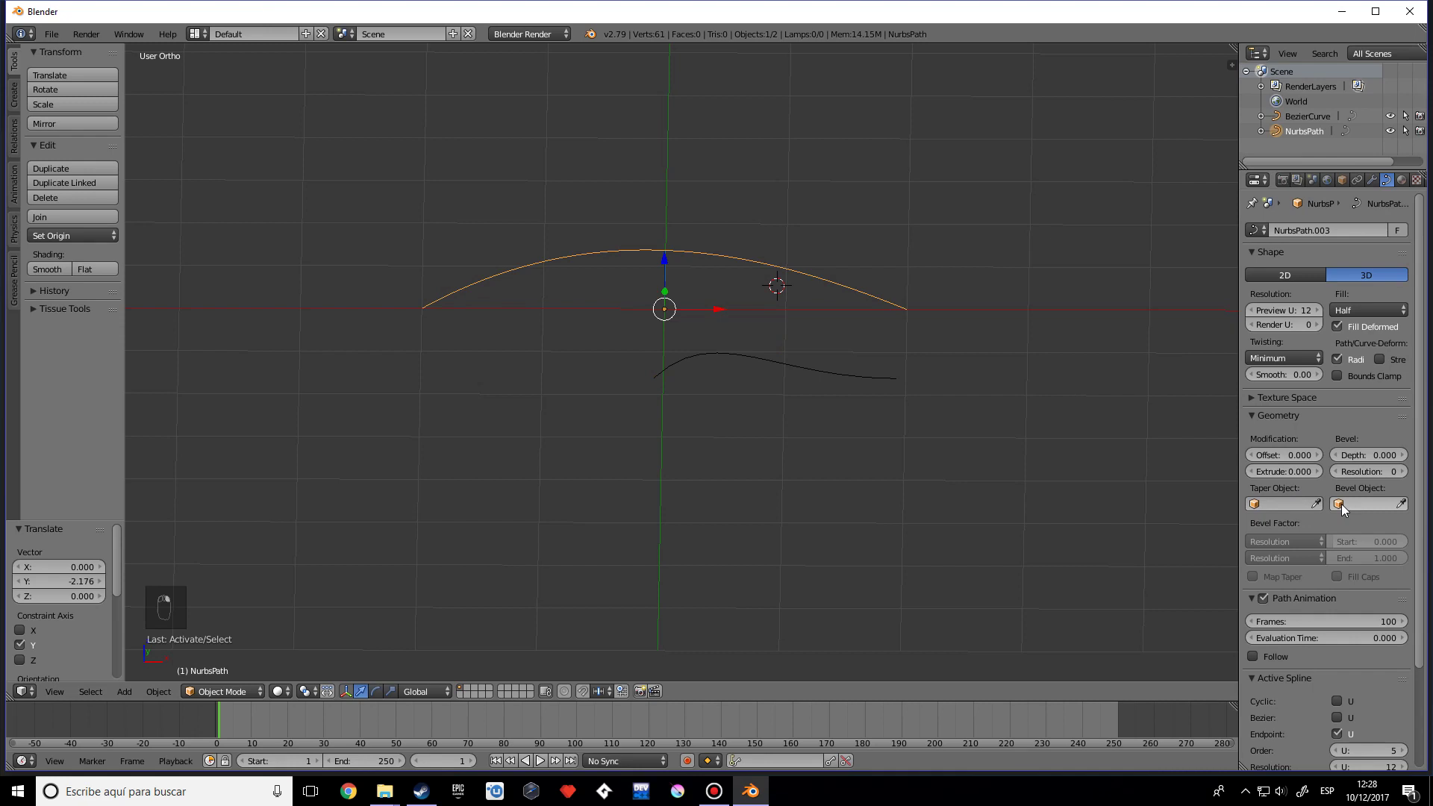
{"action": "left_click", "coordinate": [1341, 507]}
{"action": "left_click", "coordinate": [1299, 528]}
{"action": "middle_click_drag", "start_coordinate": [934, 353], "coordinate": [721, 368]}
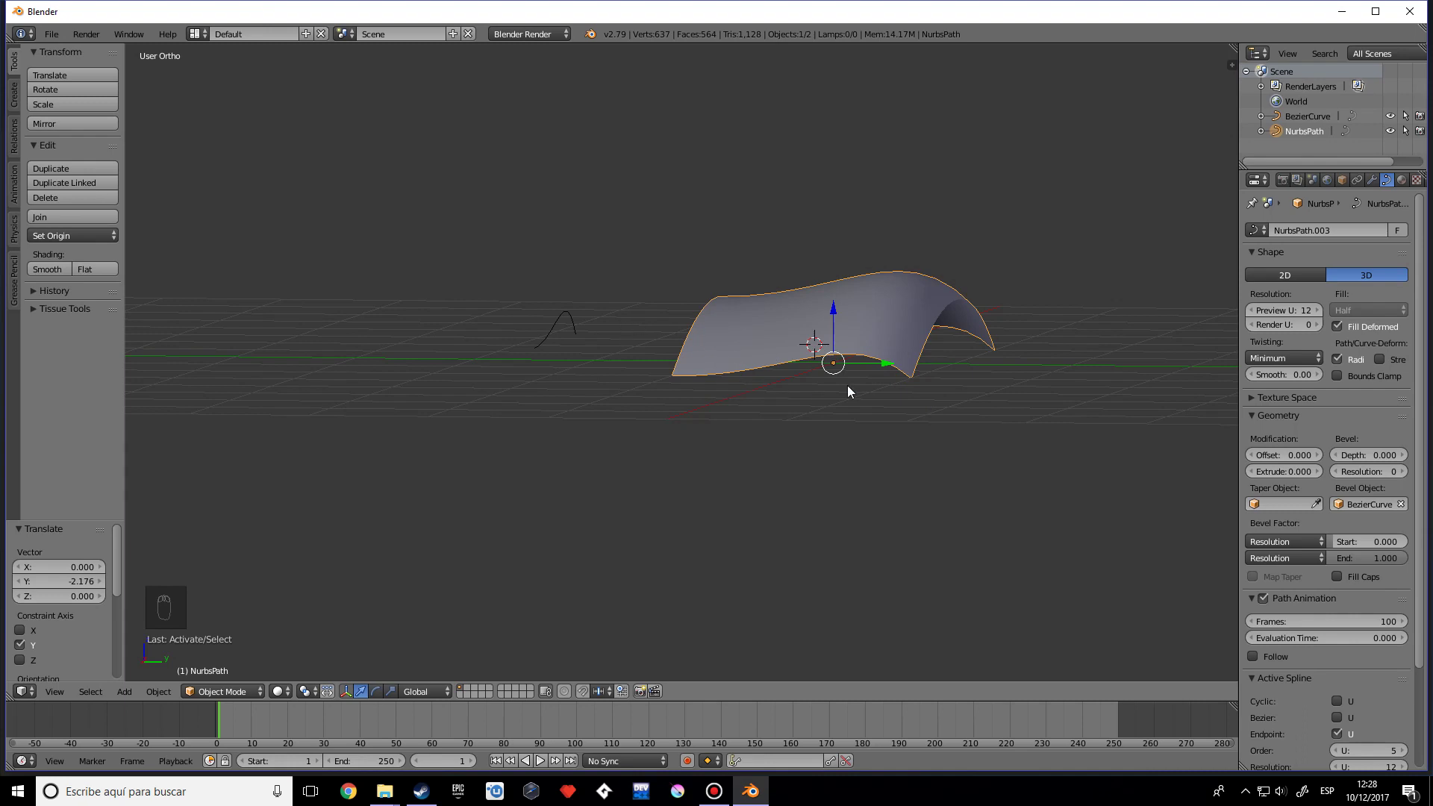
{"action": "middle_click_drag", "start_coordinate": [878, 418], "coordinate": [911, 428]}
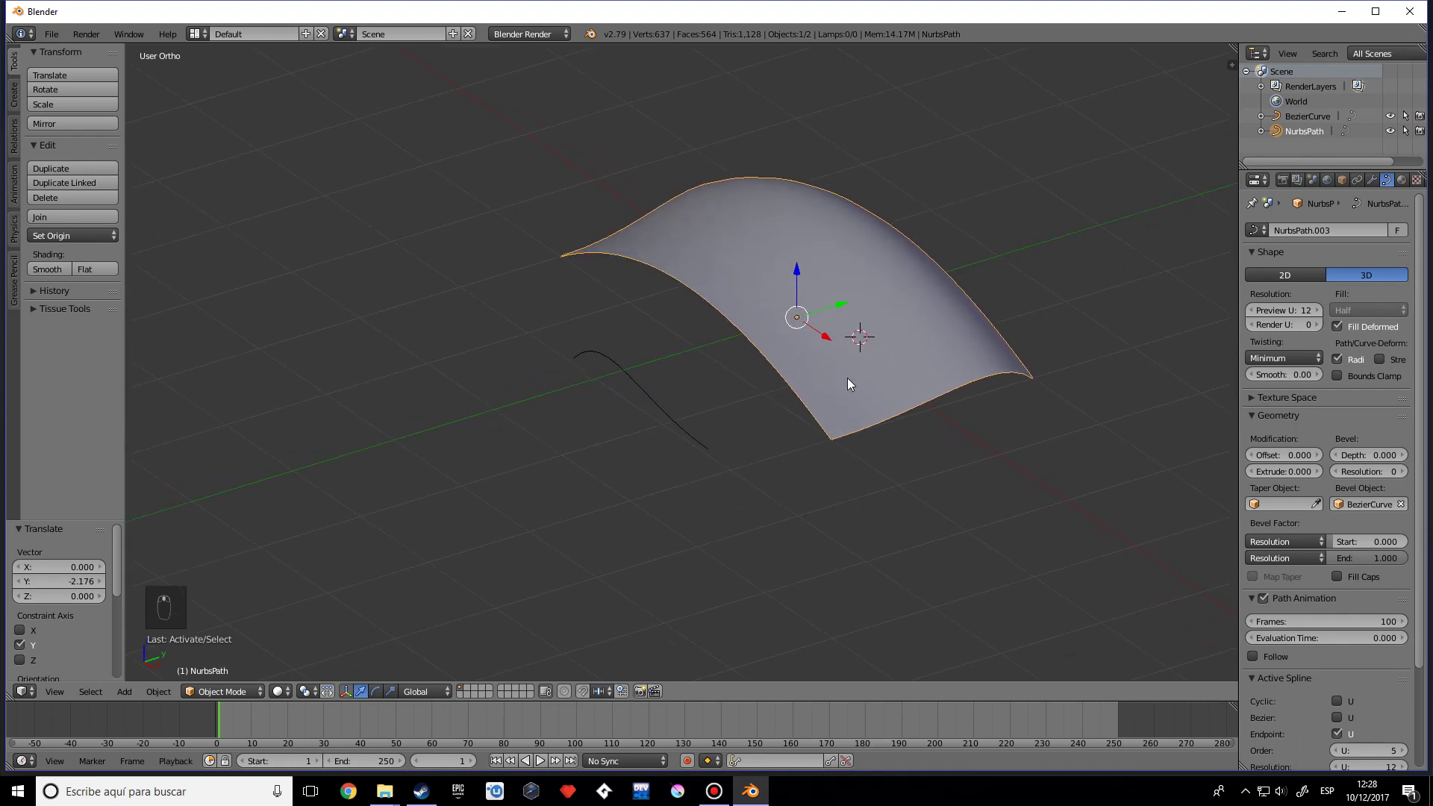
- Reshape the Bezier profile by moving the upper handle of its first control point along Z
{"action": "right_click", "coordinate": [683, 446]}
{"action": "scroll", "coordinate": [683, 445], "scroll_direction": "up", "scroll_amount": 2}
{"action": "key", "text": "Tab"}
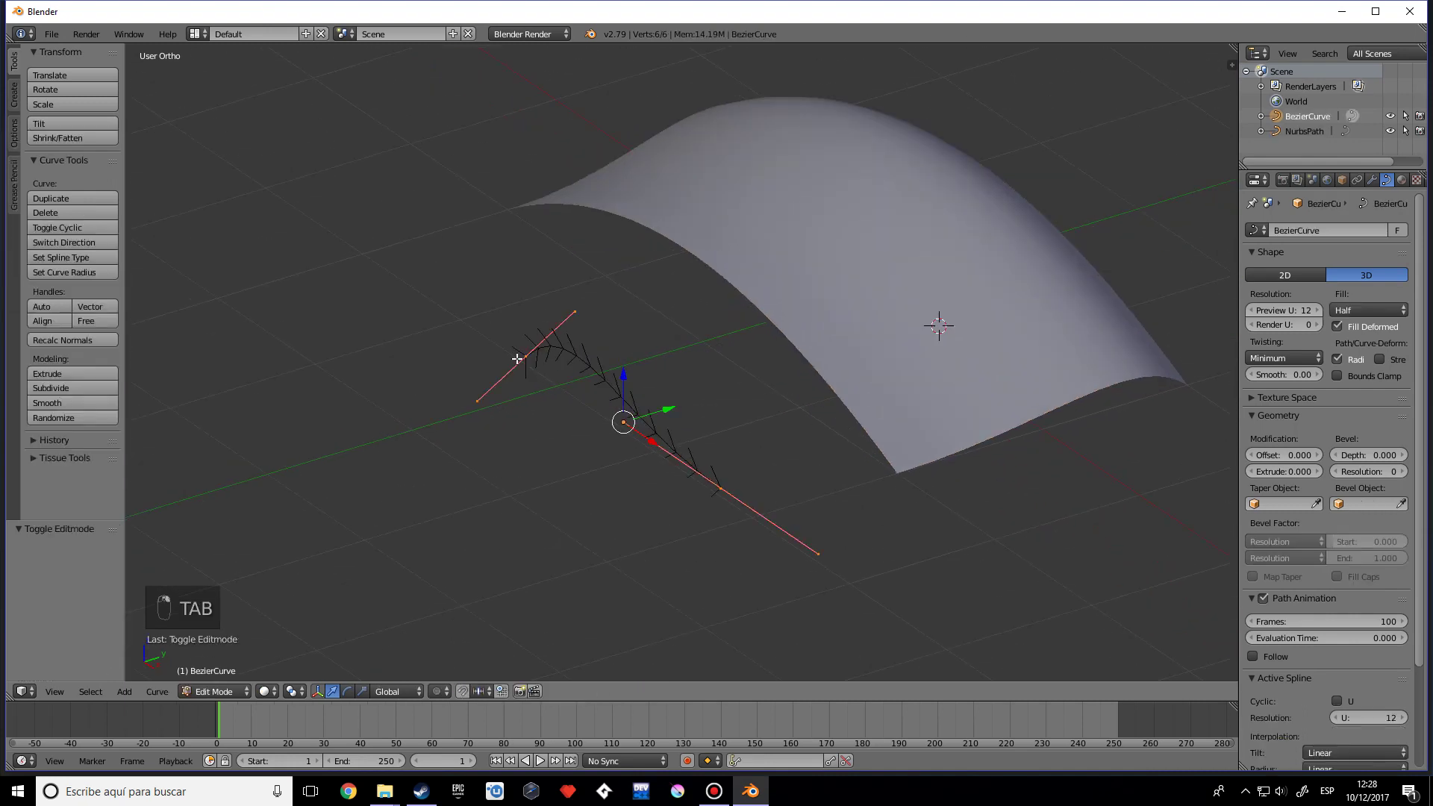
{"action": "right_click", "coordinate": [570, 319]}
{"action": "key", "text": "g"}
{"action": "key", "text": "z"}
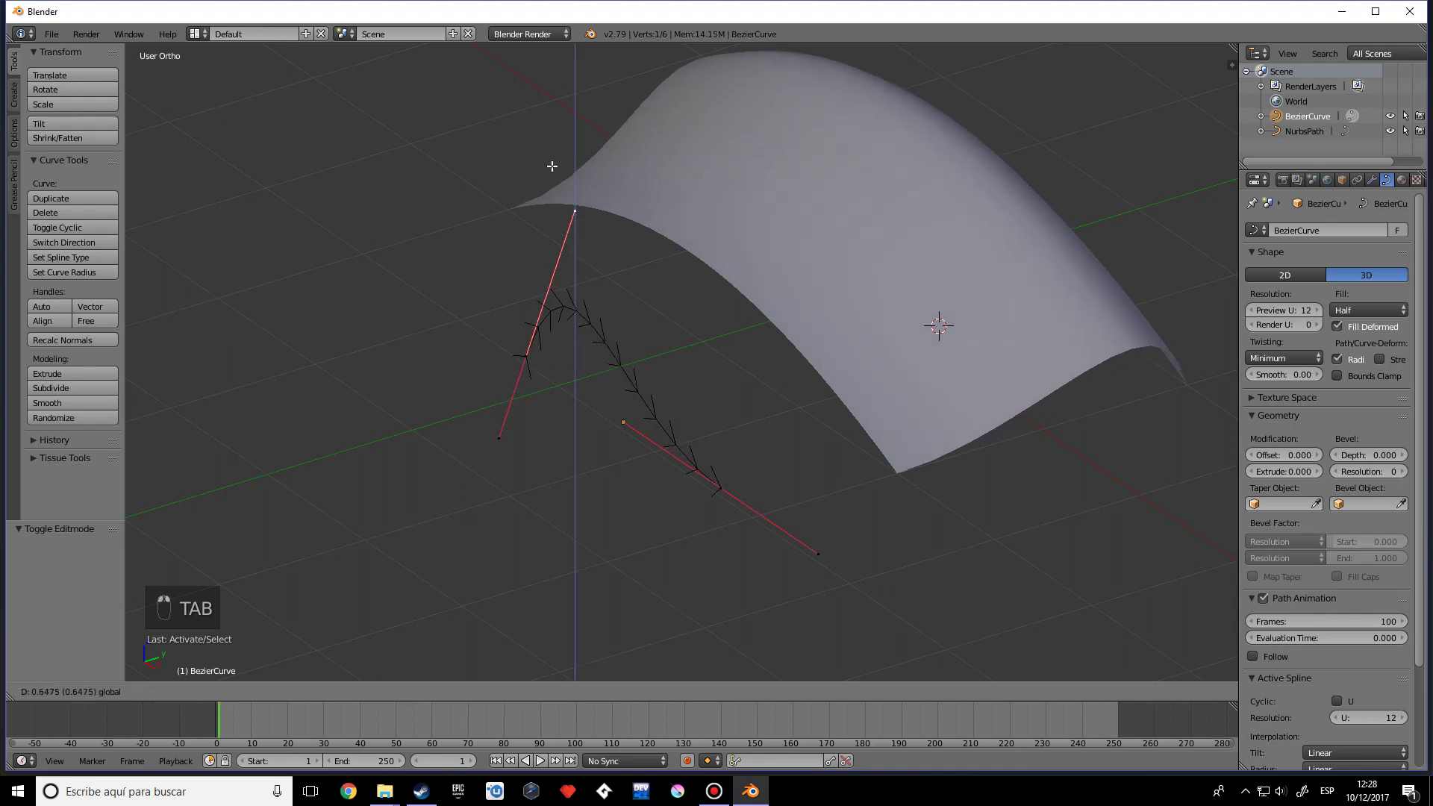
{"action": "left_click", "coordinate": [589, 330]}
- Shift another point of the Bezier profile along Z and return to Object Mode
{"action": "middle_click_drag", "start_coordinate": [588, 329], "coordinate": [709, 411]}
{"action": "right_click", "coordinate": [709, 411]}
{"action": "left_click_drag", "start_coordinate": [708, 358], "coordinate": [752, 393]}
{"action": "key", "text": "Tab"}
{"action": "middle_click_drag", "start_coordinate": [798, 383], "coordinate": [759, 359]}
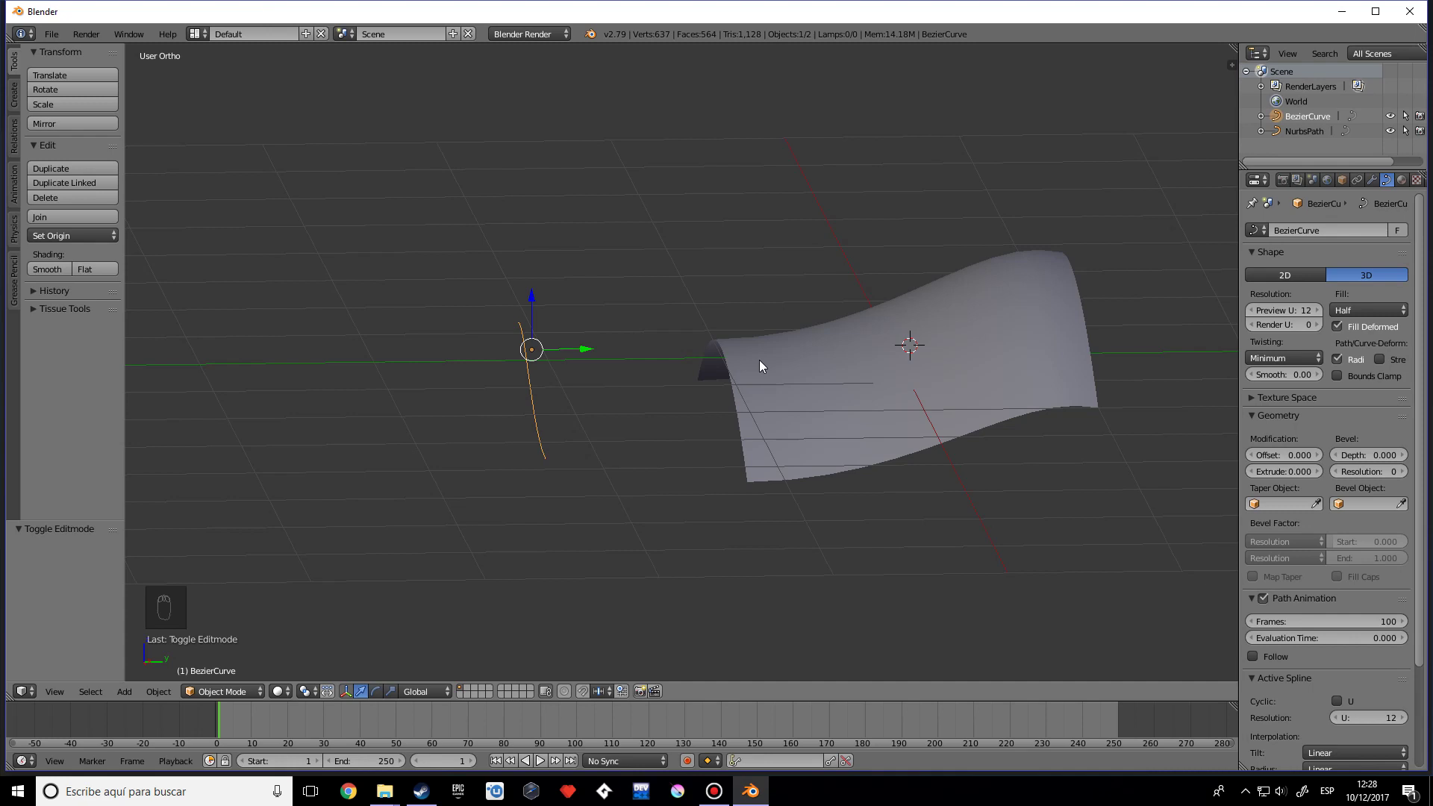
- Clear the scene of the arched surface and its Bezier profile, and recenter the 3D cursor
{"action": "key", "text": "Tab"}
{"action": "key", "text": "Tab"}
{"action": "key", "text": "a"}
{"action": "key", "text": "a"}
{"action": "key", "text": "a"}
{"action": "key", "text": "a"}
{"action": "key", "text": "a"}
{"action": "key", "text": "x"}
{"action": "left_click", "coordinate": [712, 327]}
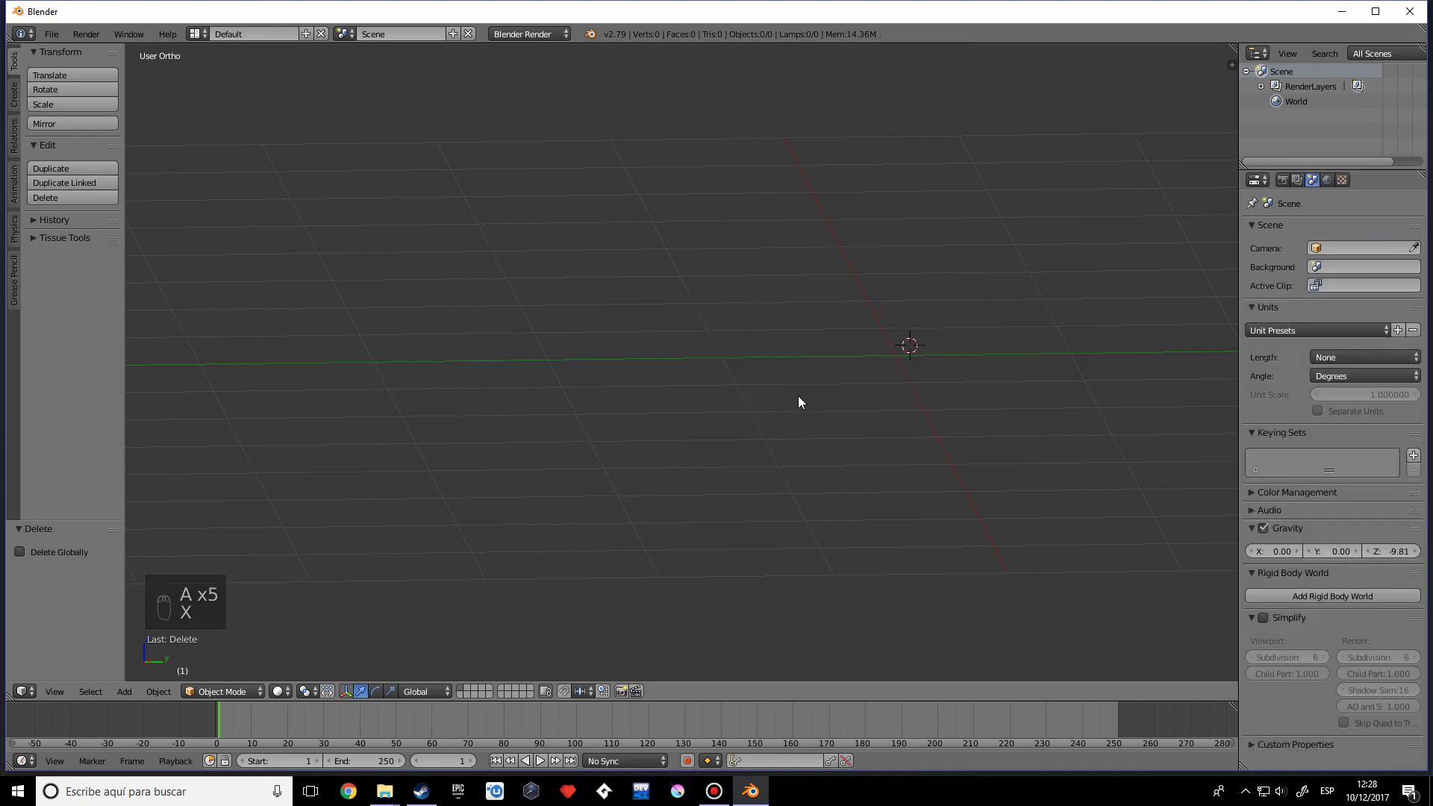
{"action": "key", "text": "shift+c"}
{"action": "key", "text": "shift+a"}
{"action": "mouse_move", "coordinate": [797, 395]}
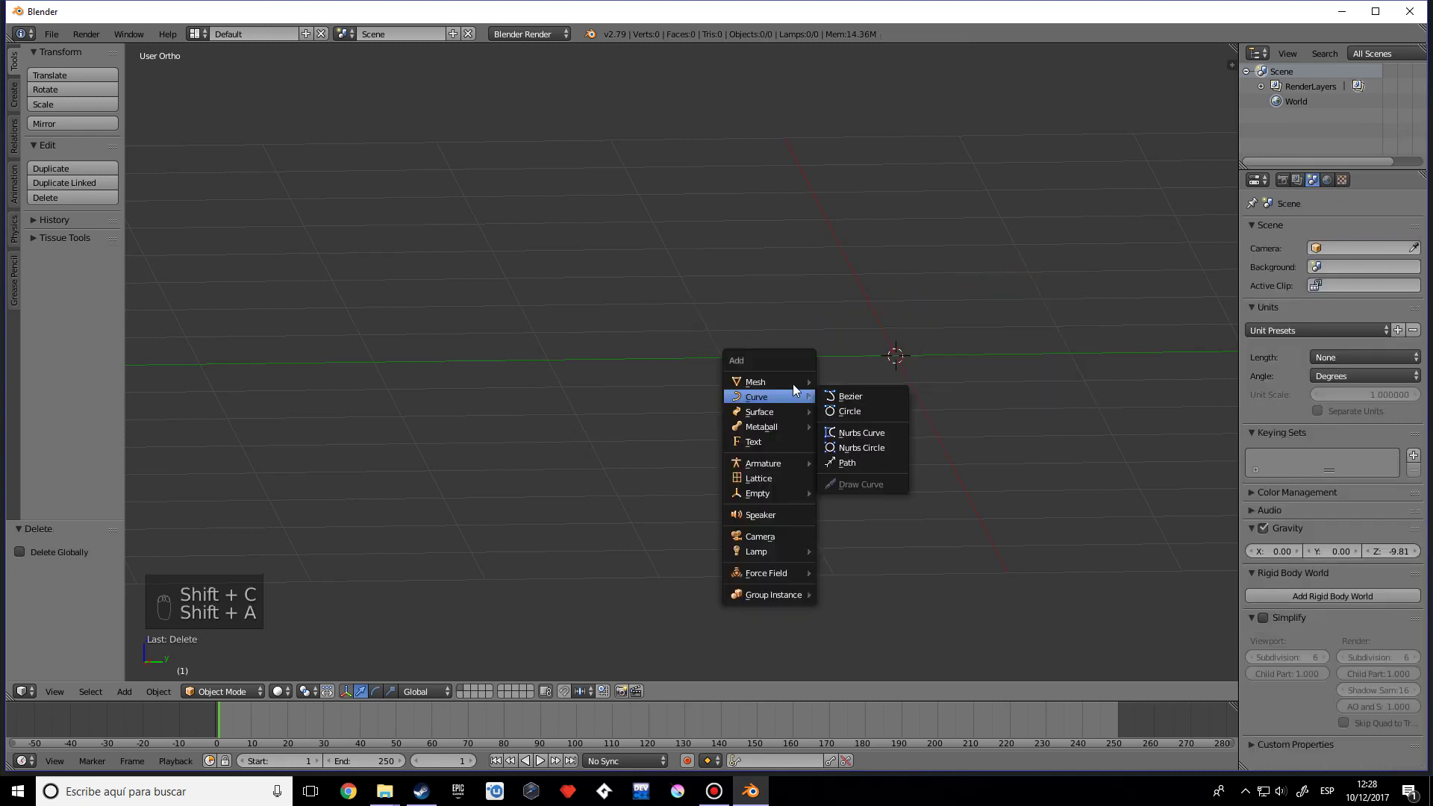
{"action": "left_click", "coordinate": [830, 380]}
{"action": "key", "text": "x"}
{"action": "left_click", "coordinate": [830, 376]}
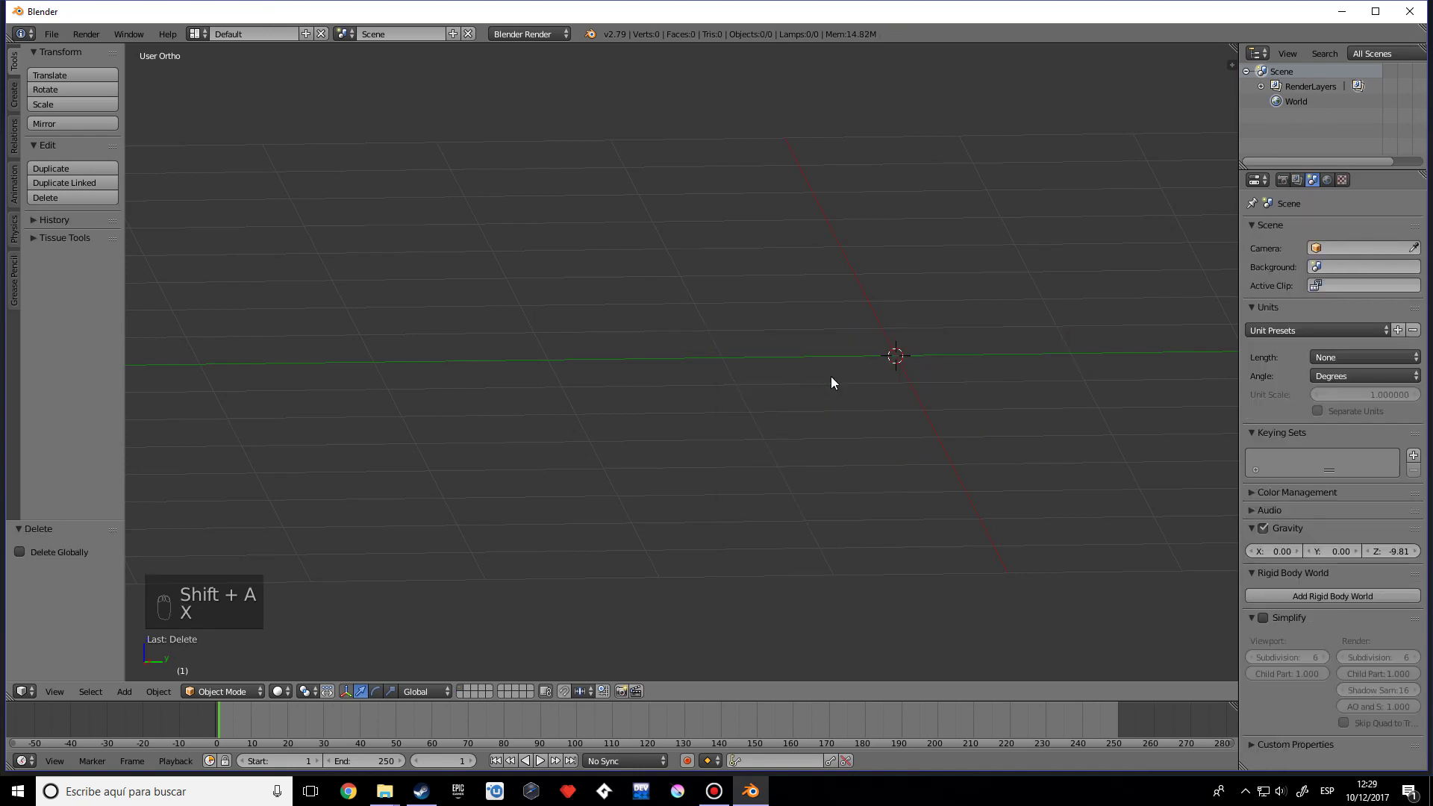
- Add a cube mesh and subdivide all its faces with one cut
{"action": "key", "text": "shift+a"}
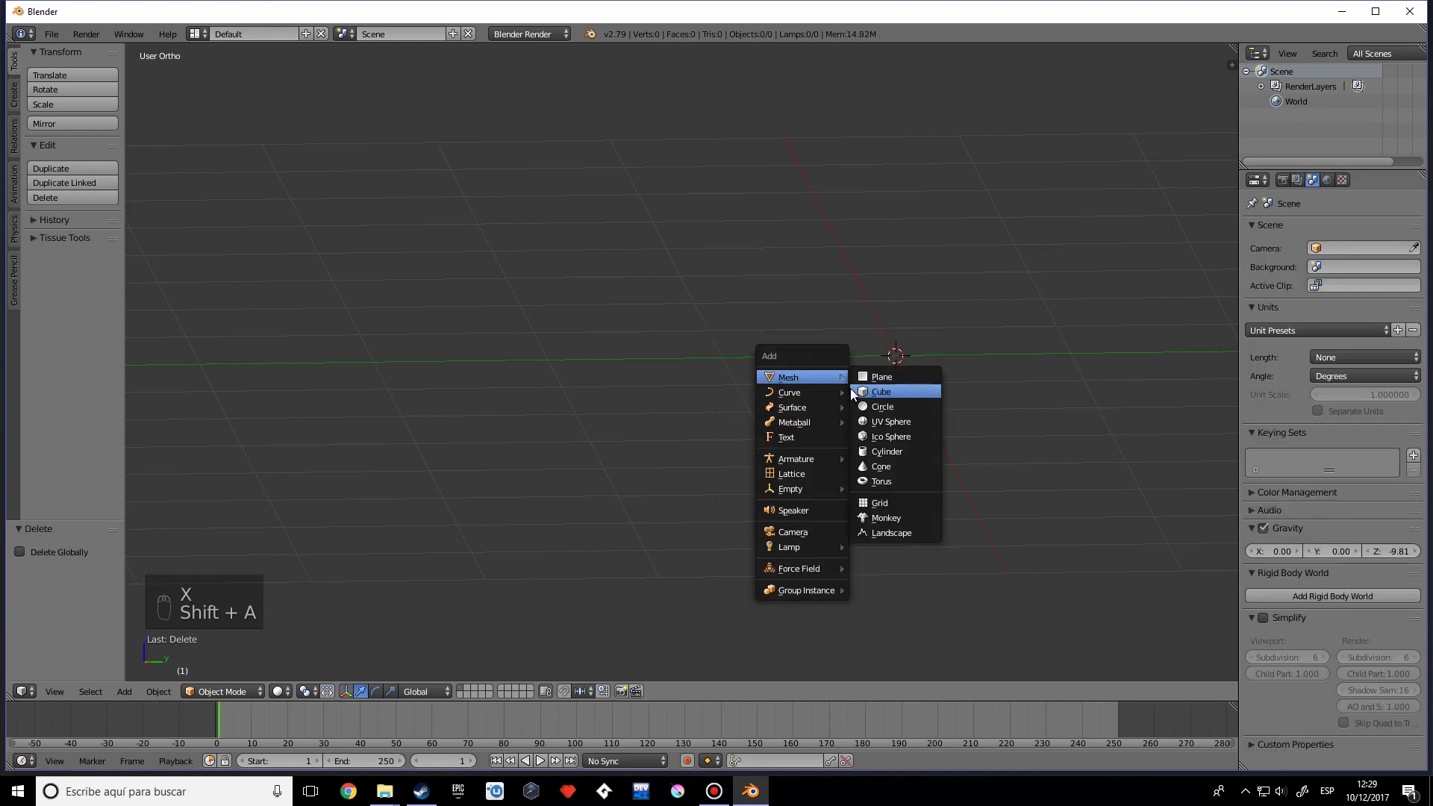
{"action": "left_click", "coordinate": [854, 391]}
{"action": "key", "text": "w"}
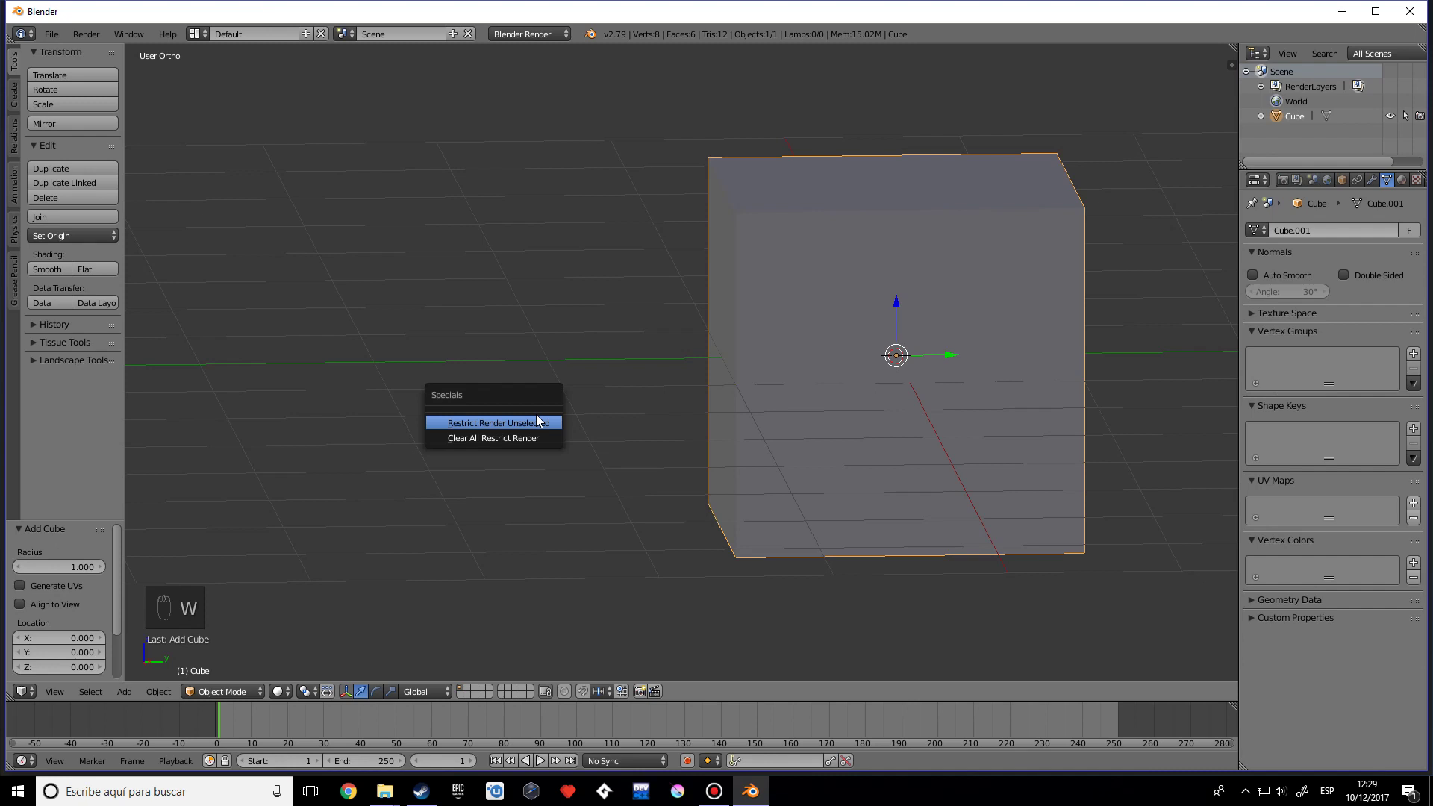
{"action": "key", "text": "Tab"}
{"action": "key", "text": "w"}
{"action": "left_click", "coordinate": [641, 408]}
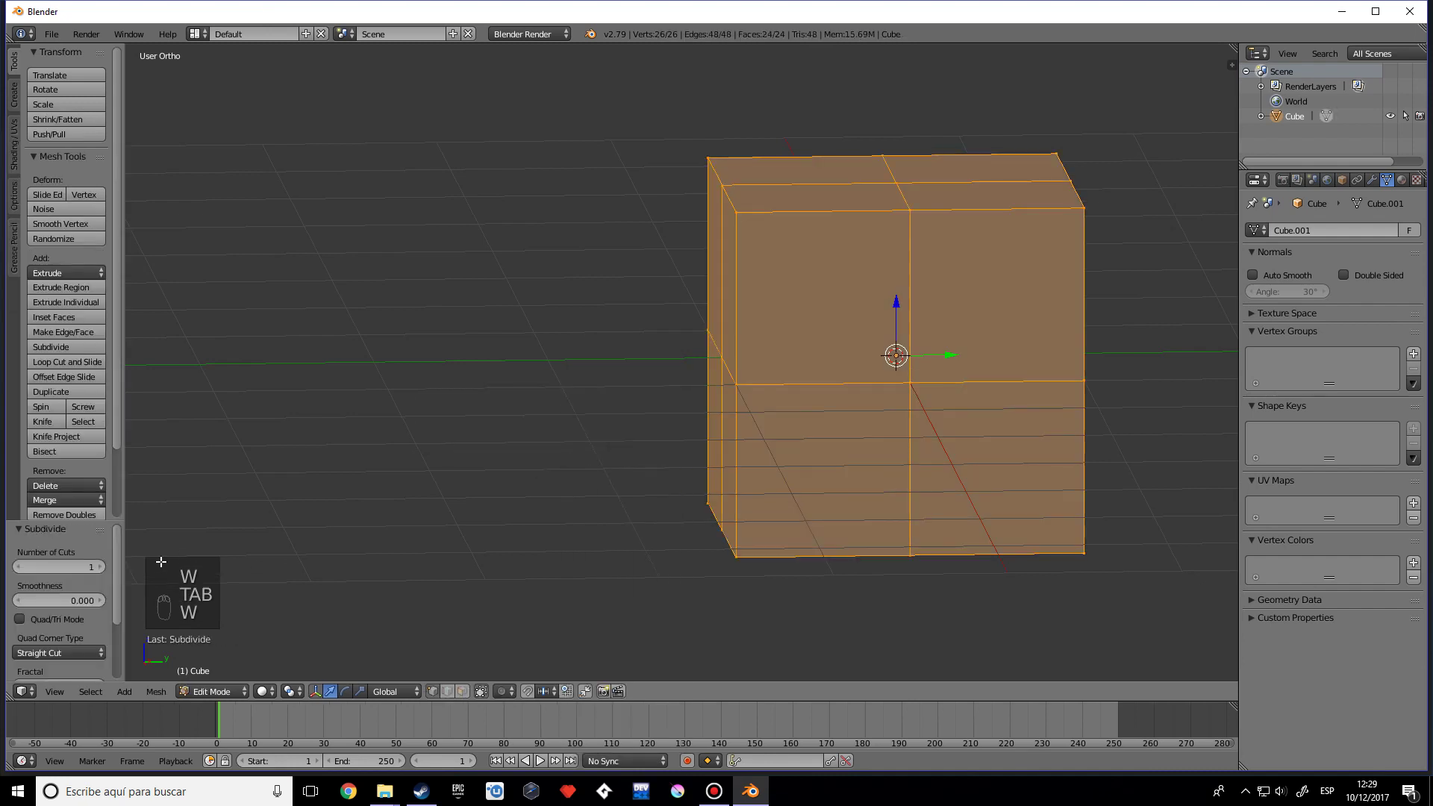
- Set the cube's subdivision to 15 cuts and scale the mesh down, returning to Object Mode
{"action": "left_click_drag", "start_coordinate": [28, 561], "coordinate": [34, 563]}
{"action": "key", "text": "s"}
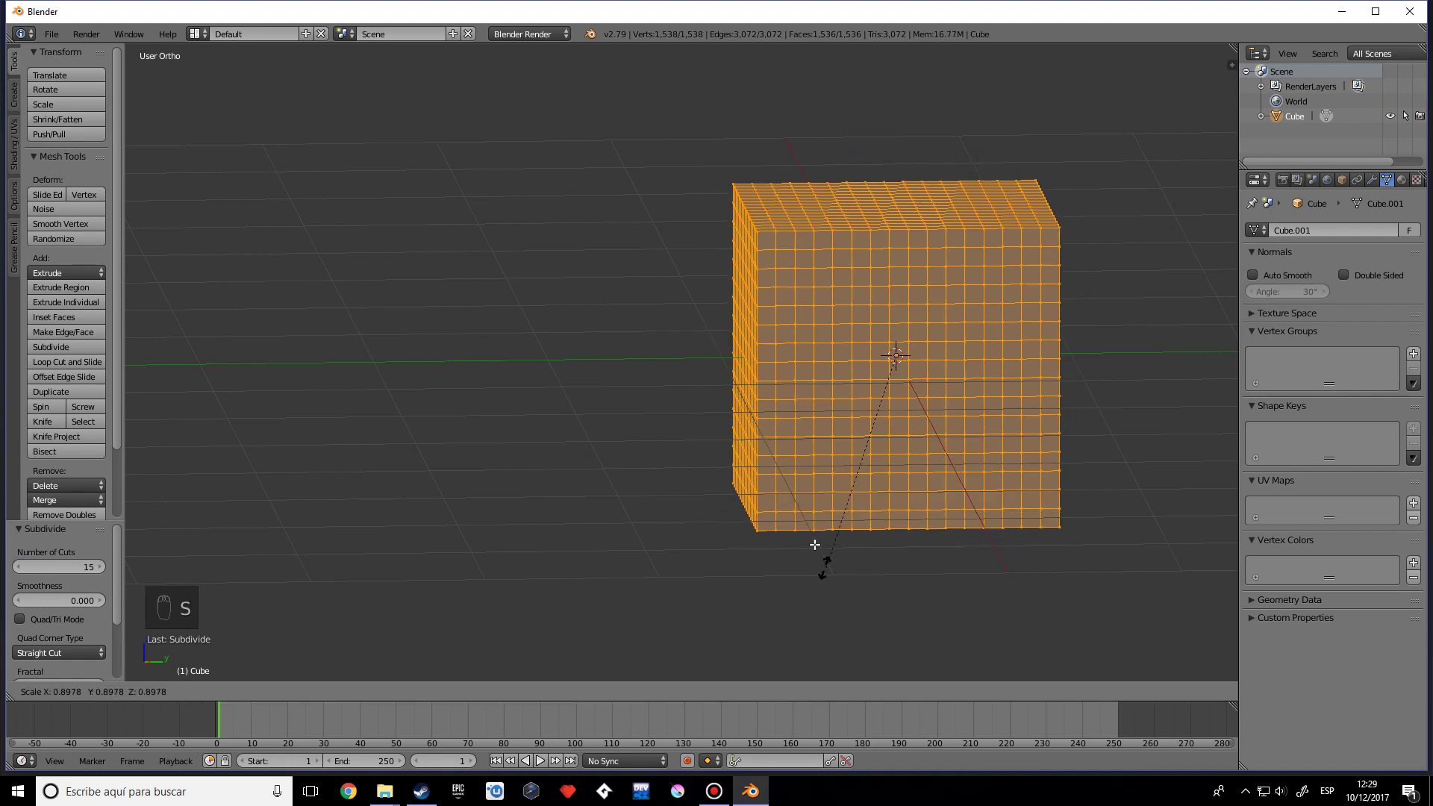
{"action": "left_click", "coordinate": [860, 439]}
{"action": "key", "text": "Tab"}
- Add a Bezier curve at the cube's location and rotate it 90° about the X axis
{"action": "middle_click_drag", "start_coordinate": [962, 419], "coordinate": [876, 426]}
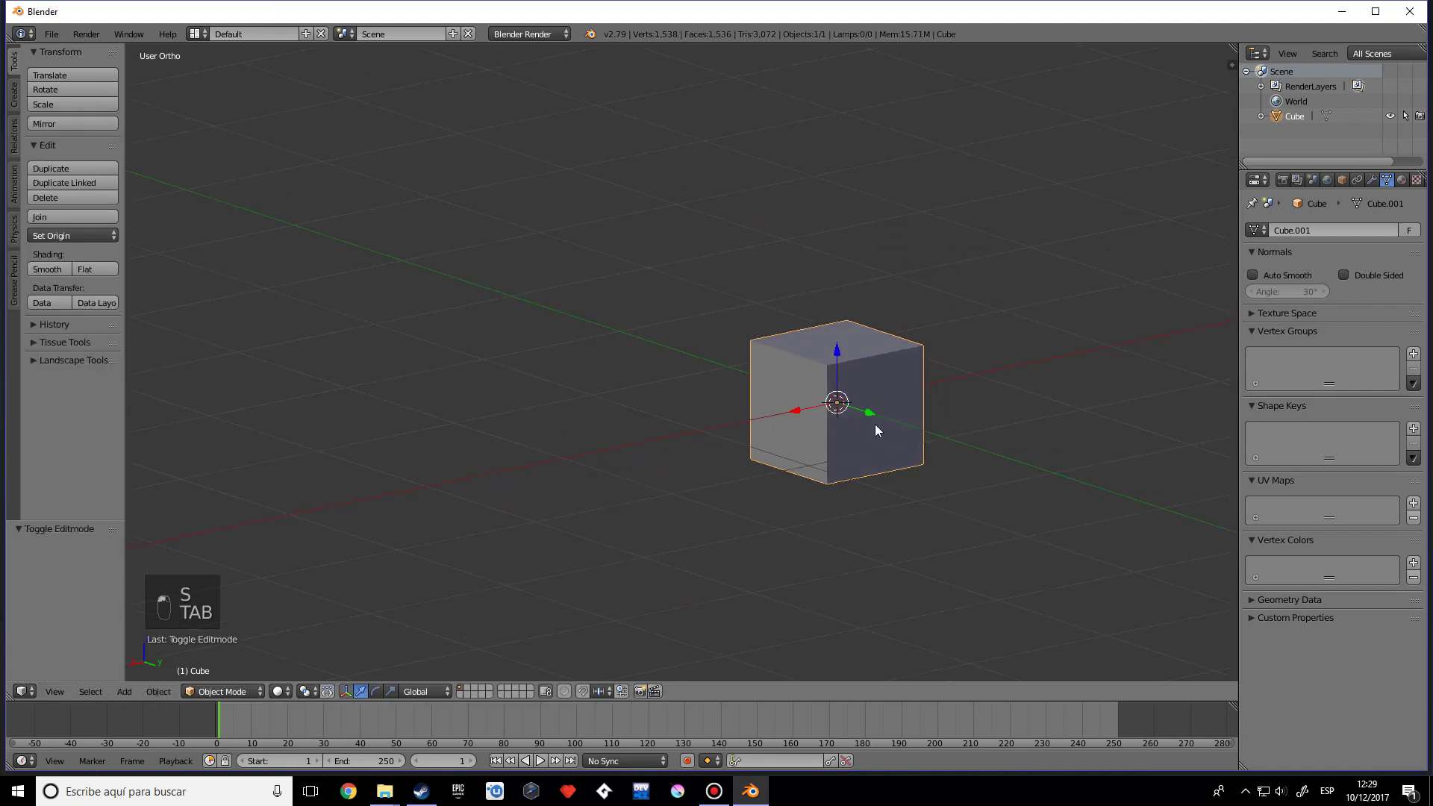
{"action": "key", "text": "shift+a"}
{"action": "mouse_move", "coordinate": [876, 426]}
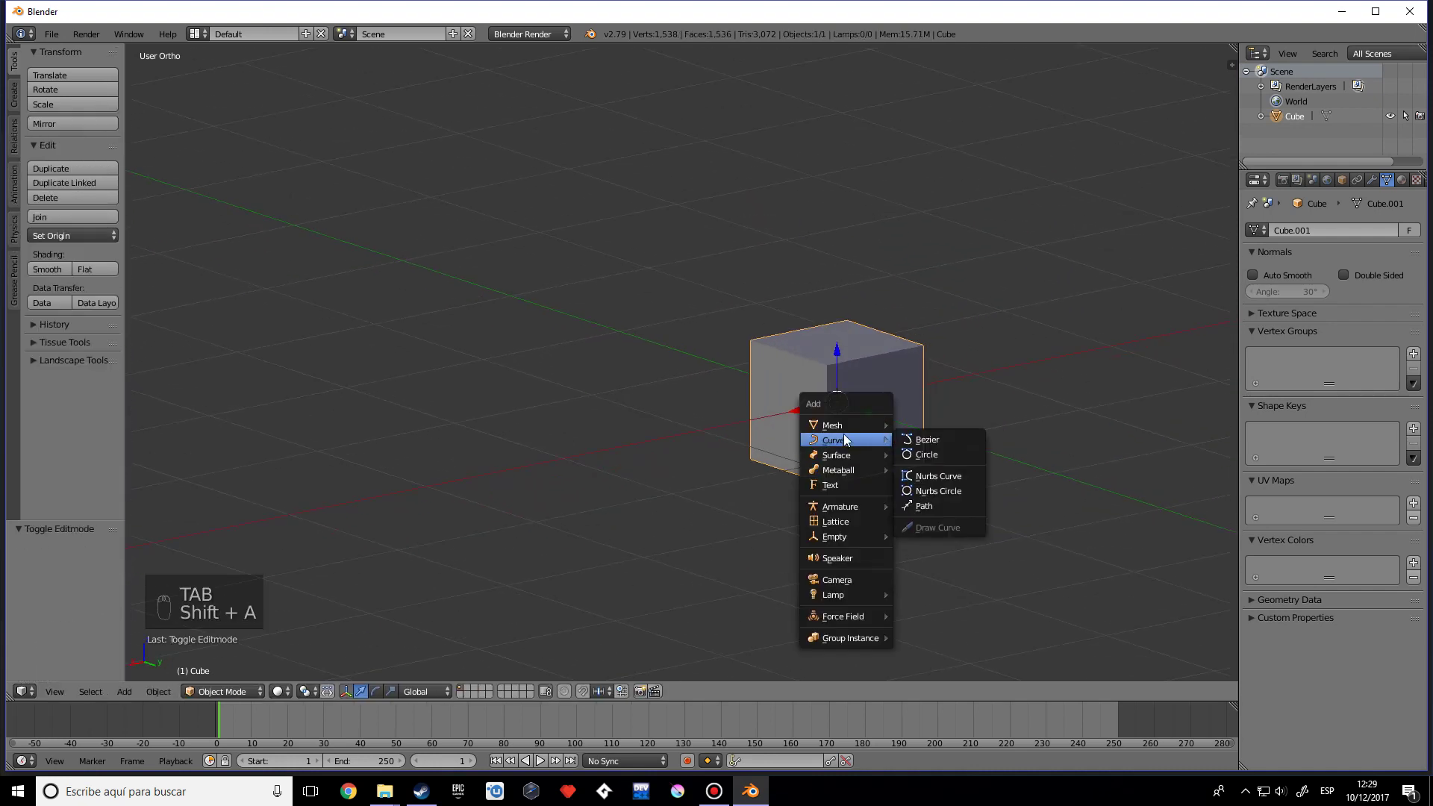
{"action": "left_click", "coordinate": [913, 439]}
{"action": "middle_click_drag", "start_coordinate": [916, 439], "coordinate": [916, 477]}
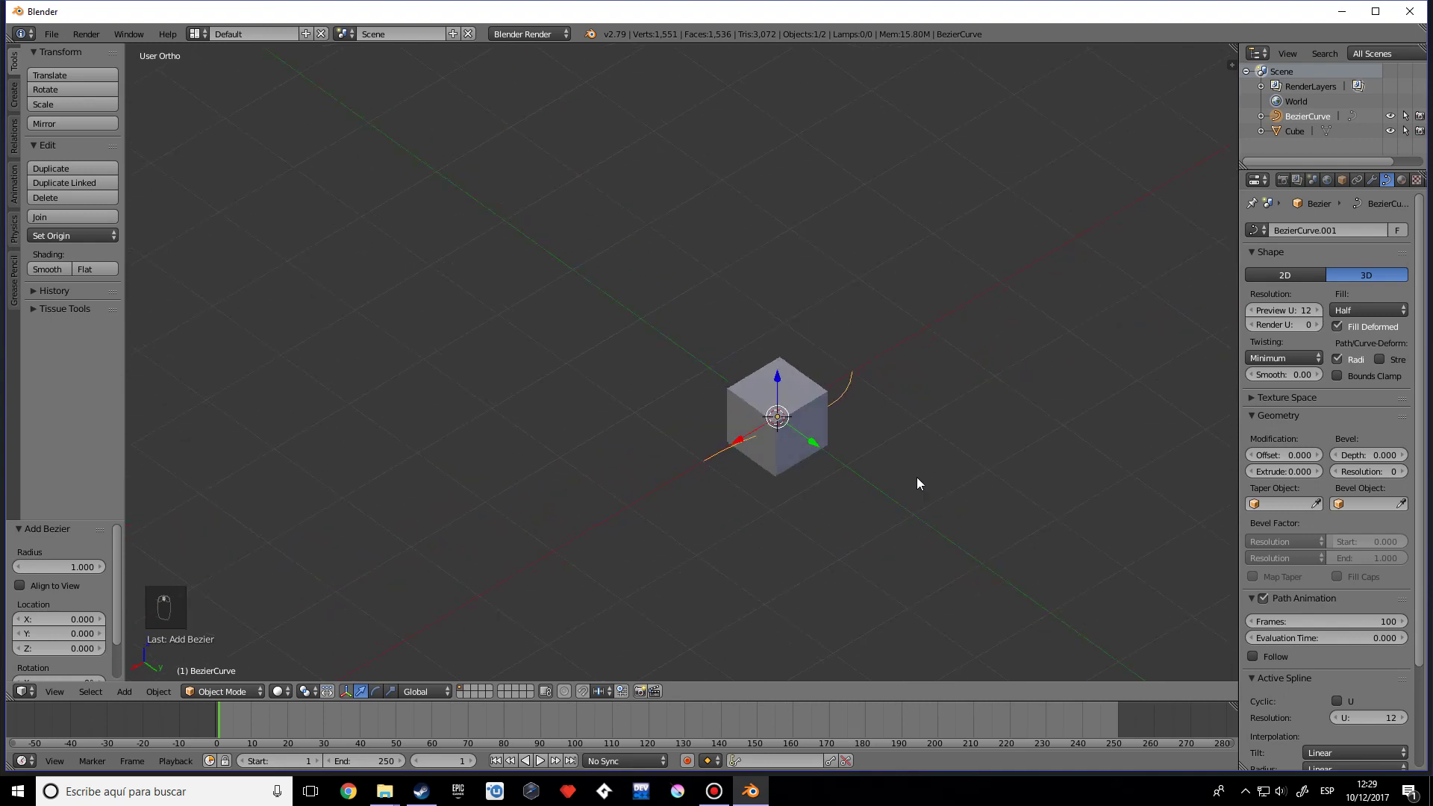
{"action": "type", "text": "rx90"}
{"action": "key", "text": "Return"}
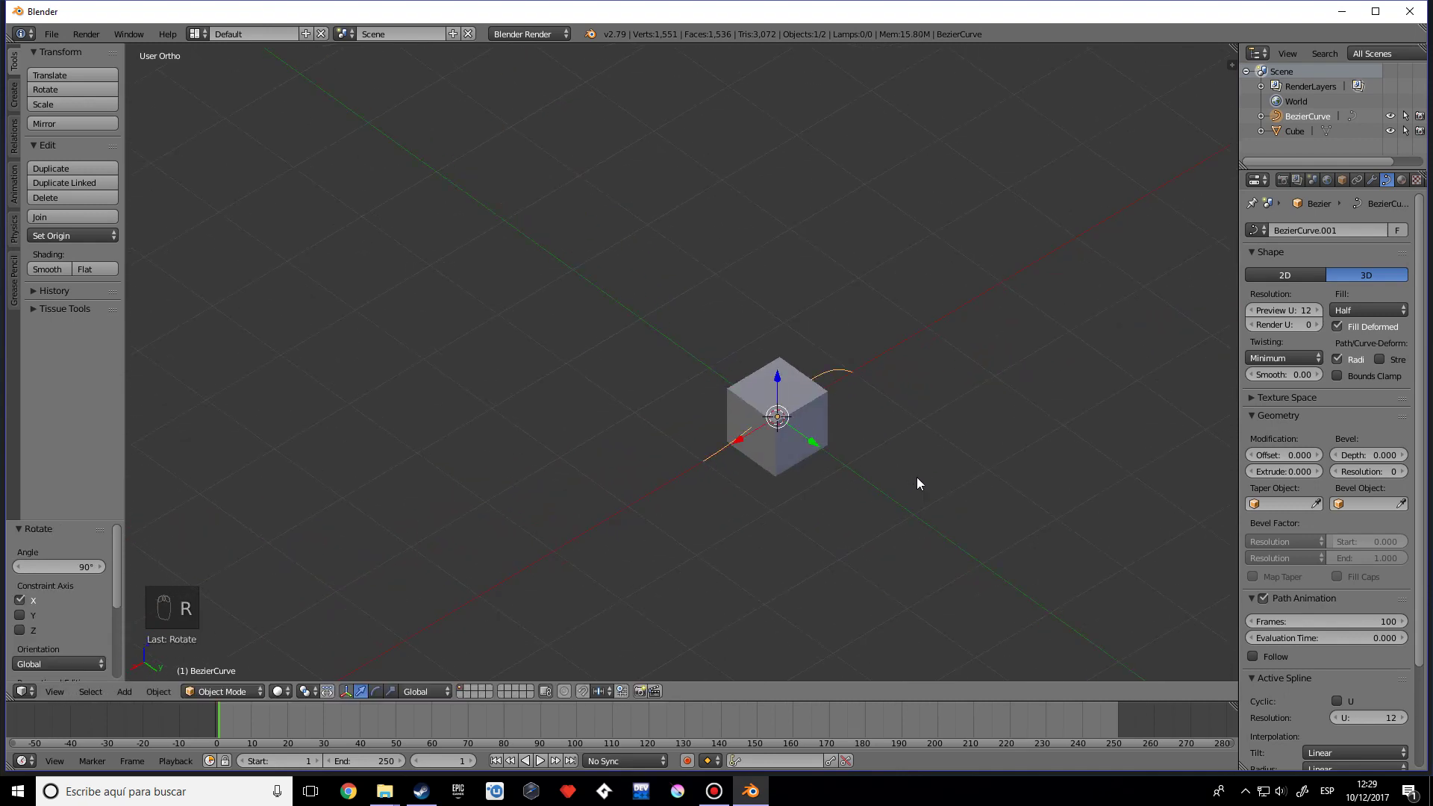
- Scale the Bezier curve up uniformly by about 3.25 so it extends well beyond the cube
{"action": "middle_click_drag", "start_coordinate": [893, 427], "coordinate": [794, 427]}
{"action": "key", "text": "s"}
{"action": "left_click", "coordinate": [1073, 314]}
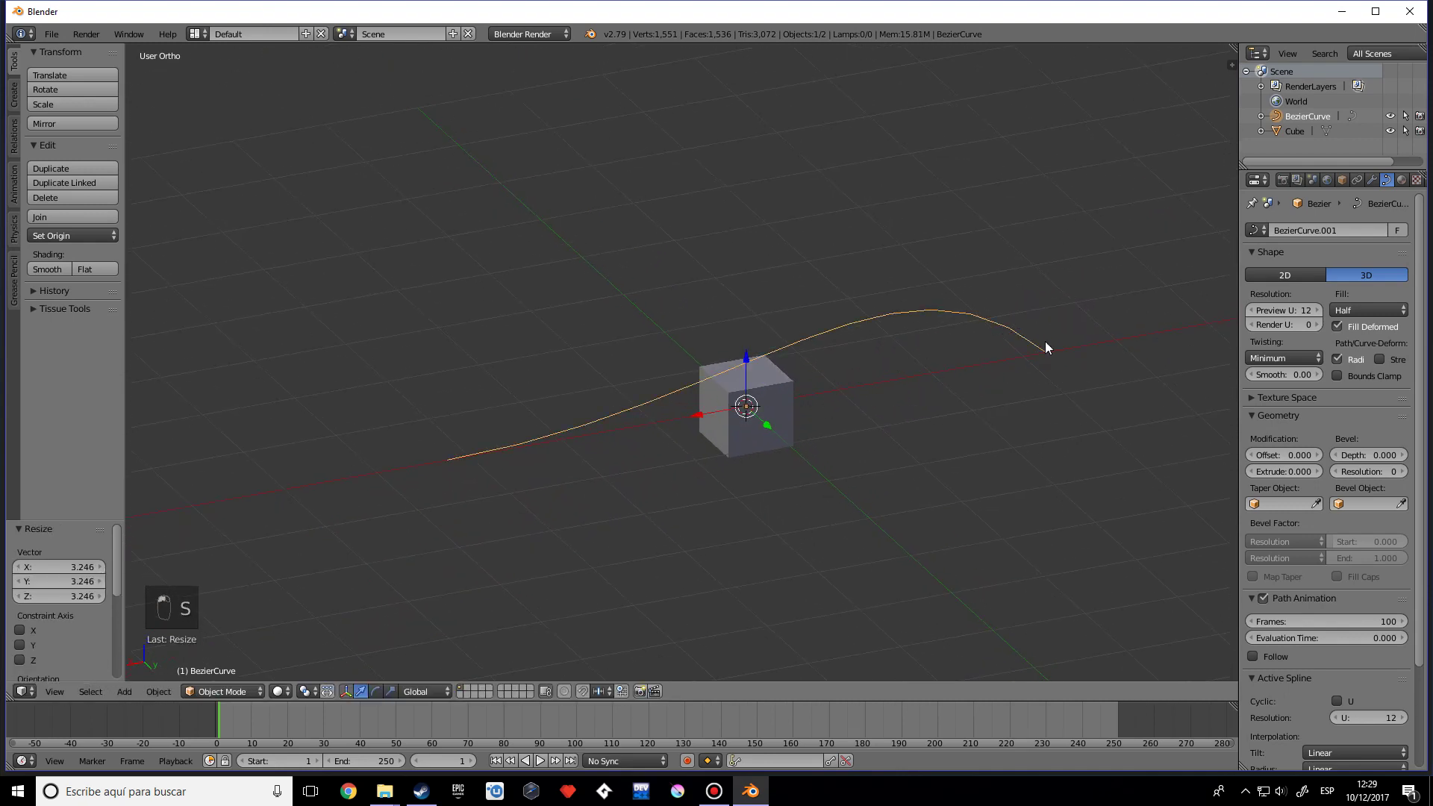
- Give the cube a Curve modifier that uses BezierCurve as its deforming object
{"action": "right_click", "coordinate": [758, 403]}
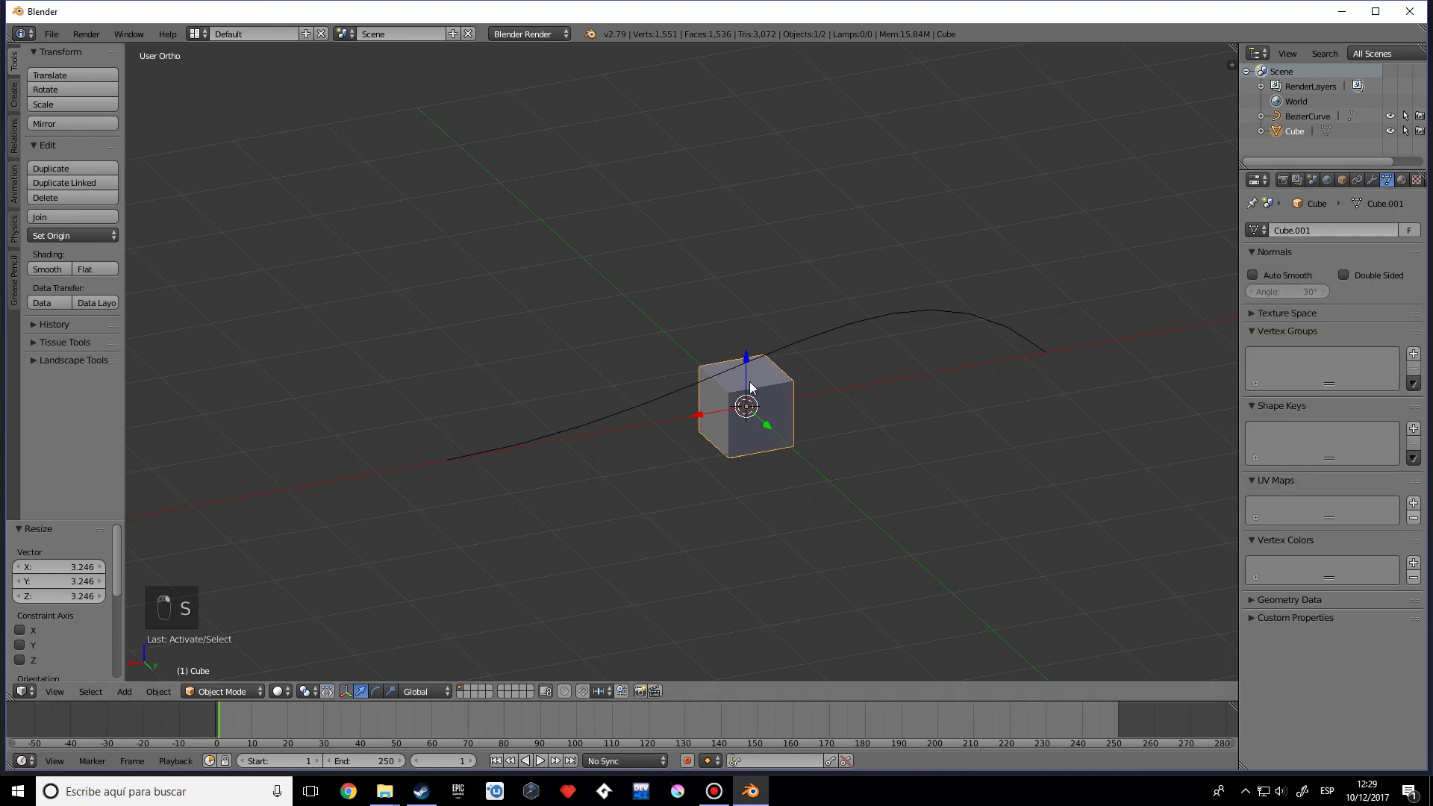
{"action": "left_click", "coordinate": [1372, 179]}
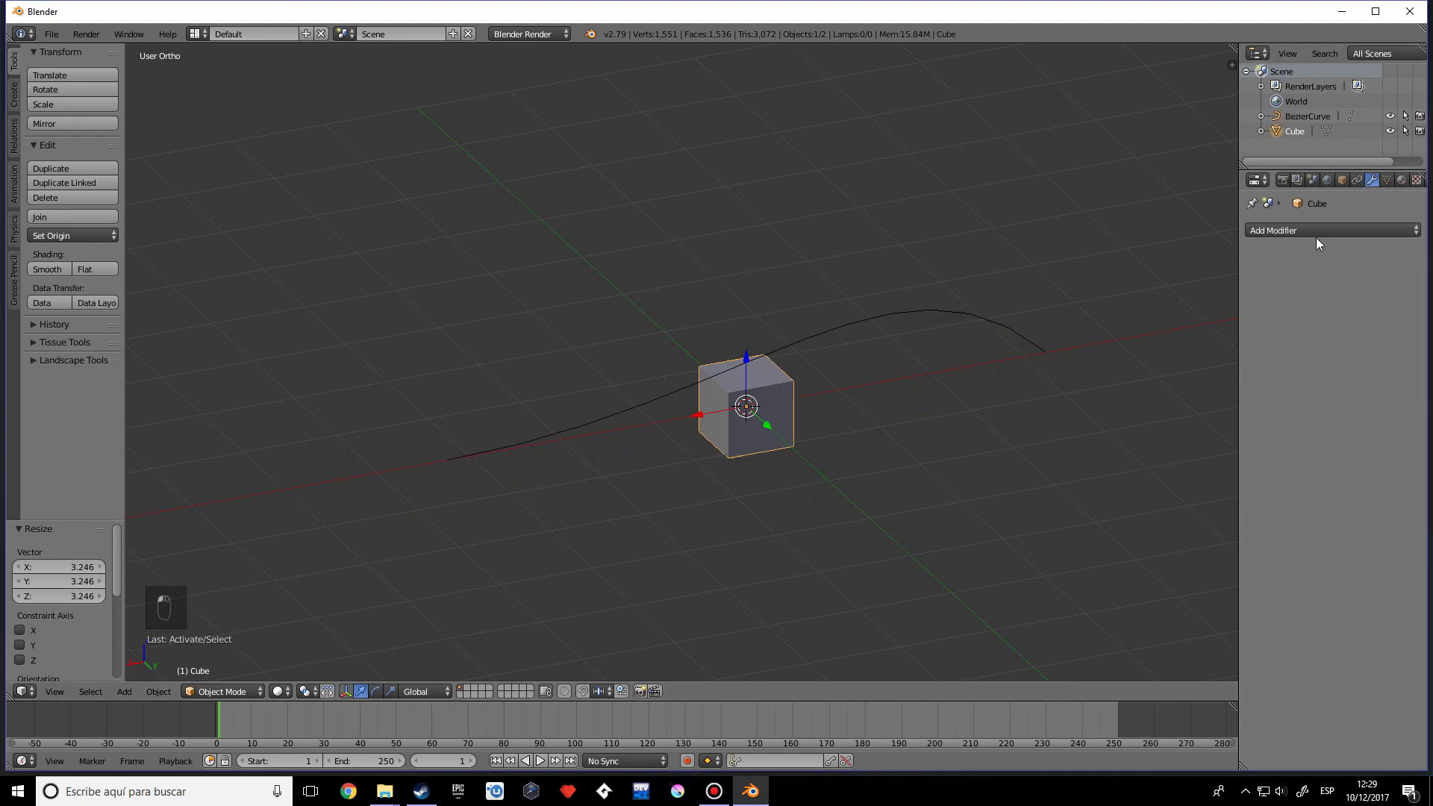
{"action": "left_click", "coordinate": [1311, 231]}
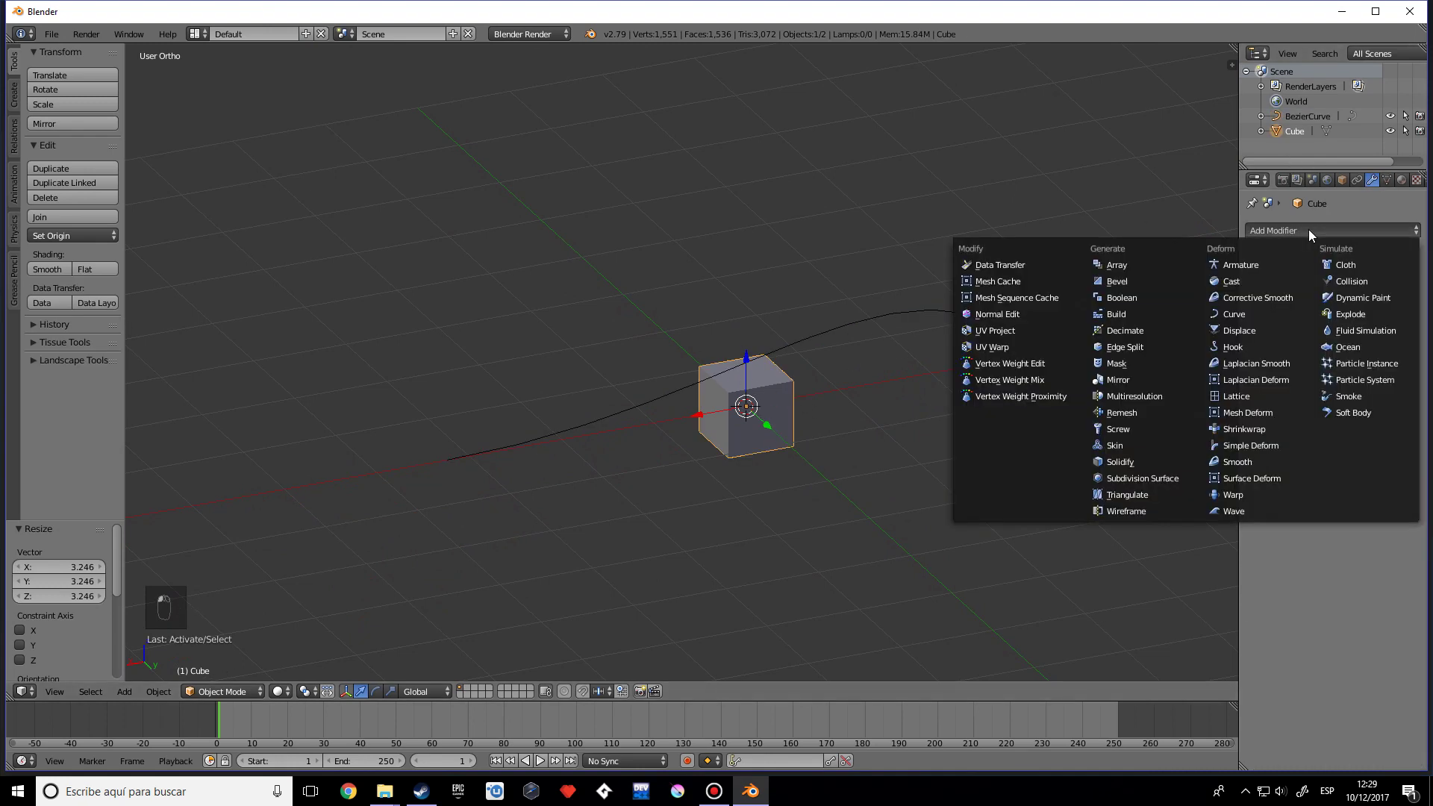
{"action": "left_click", "coordinate": [1233, 314]}
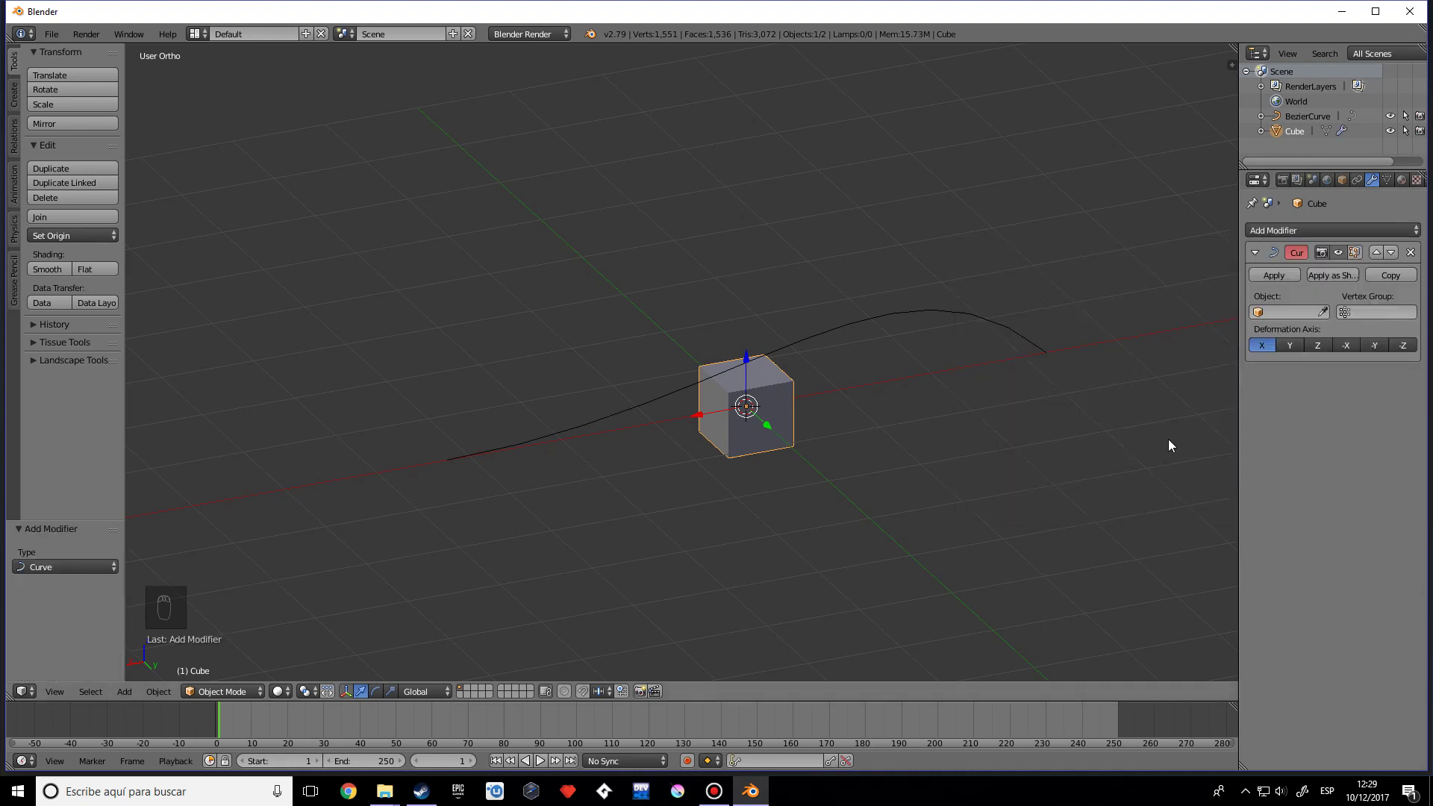
{"action": "left_click", "coordinate": [1254, 313]}
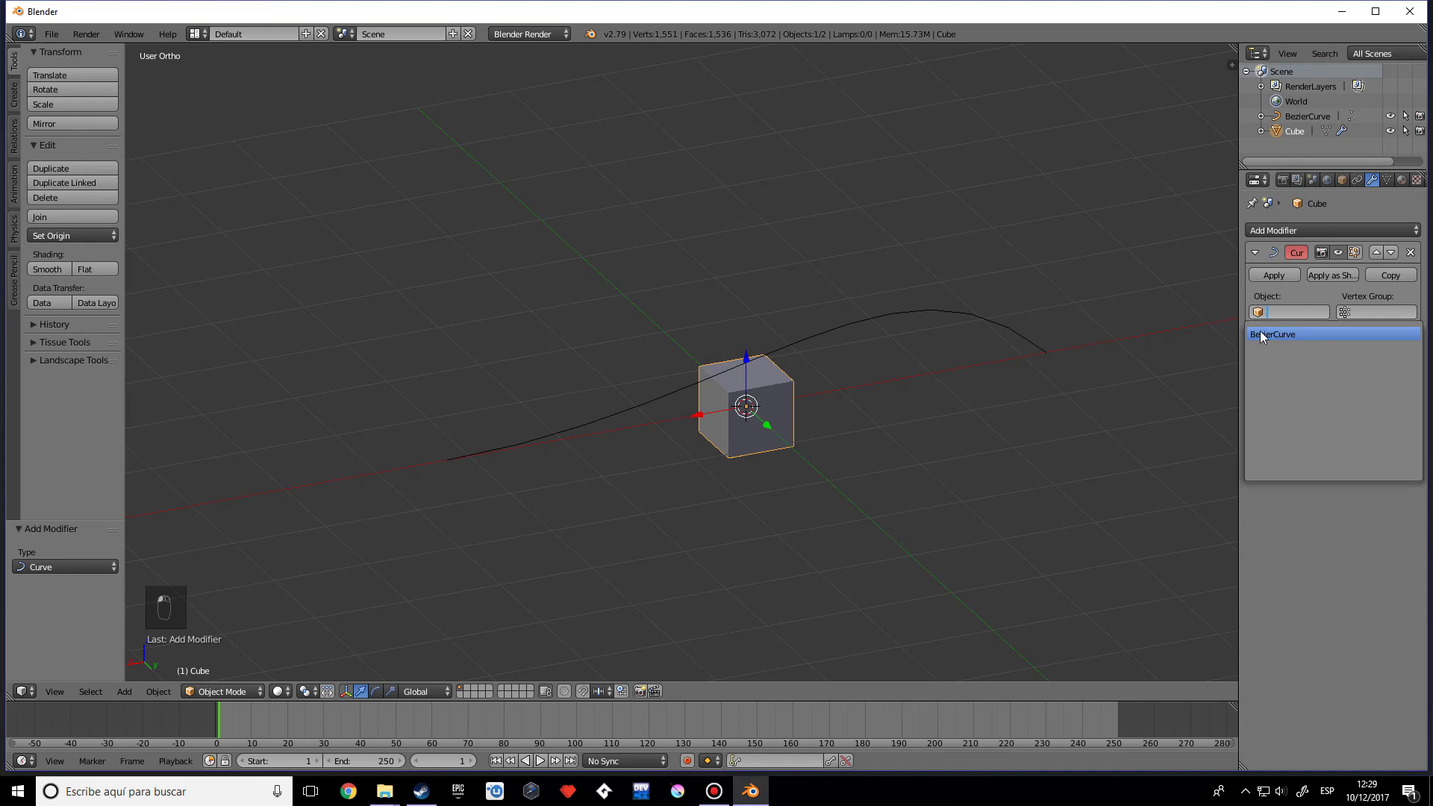
{"action": "left_click", "coordinate": [1272, 335]}
- Slide the cube along the curve by moving it about 2.0 units along X and about 0.94 units back
{"action": "middle_click_drag", "start_coordinate": [993, 431], "coordinate": [750, 435]}
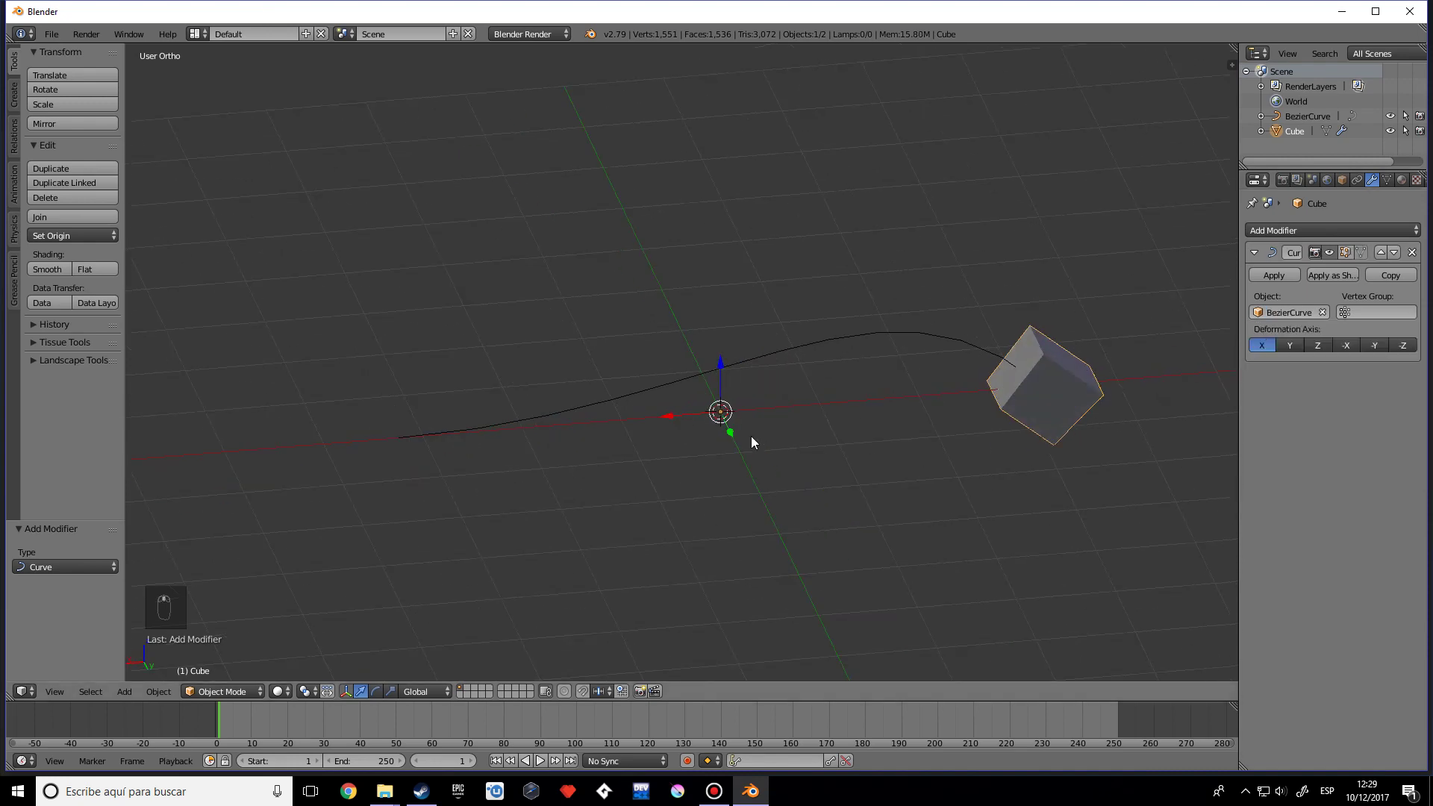
{"action": "left_click_drag", "start_coordinate": [669, 413], "coordinate": [475, 476]}
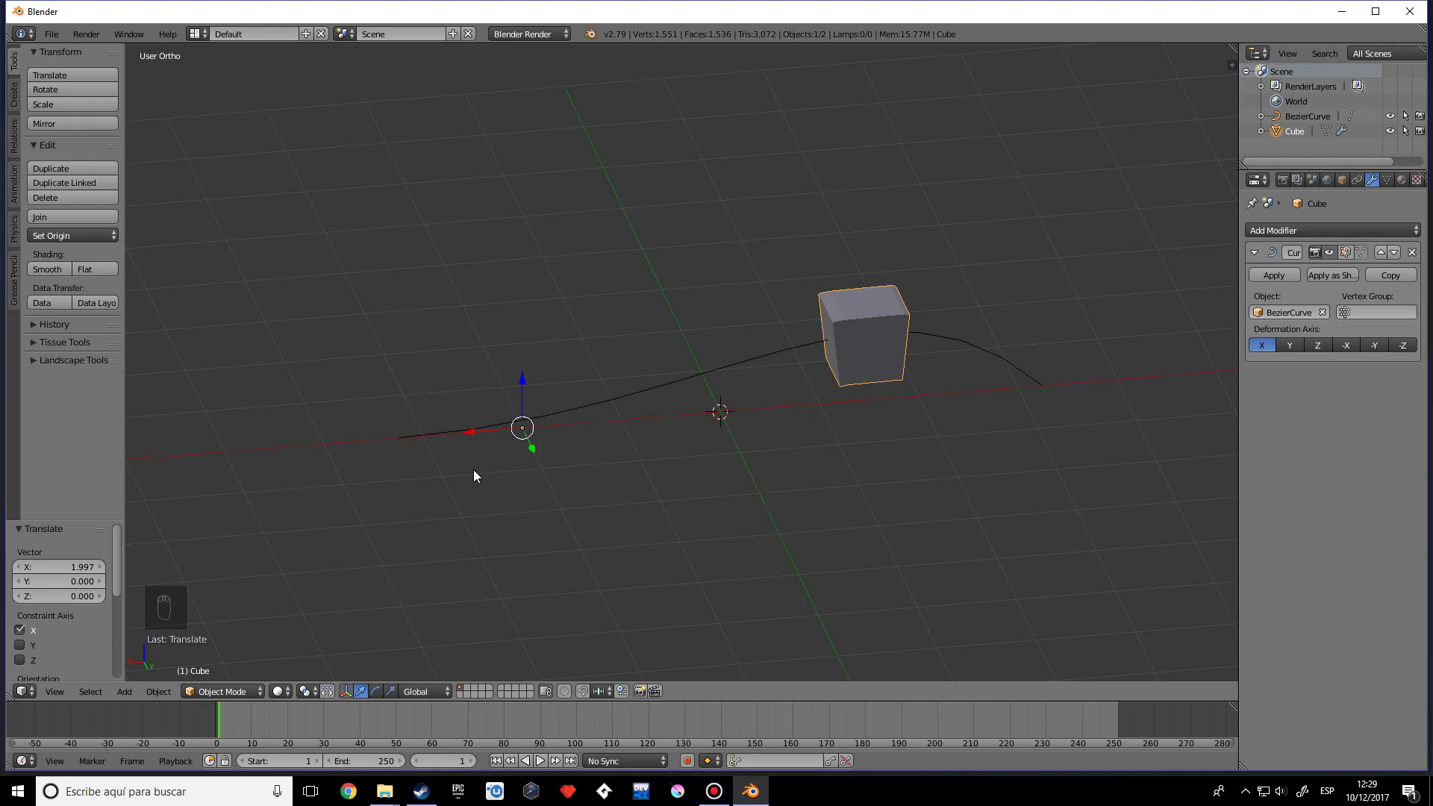
{"action": "left_click_drag", "start_coordinate": [469, 430], "coordinate": [562, 427]}
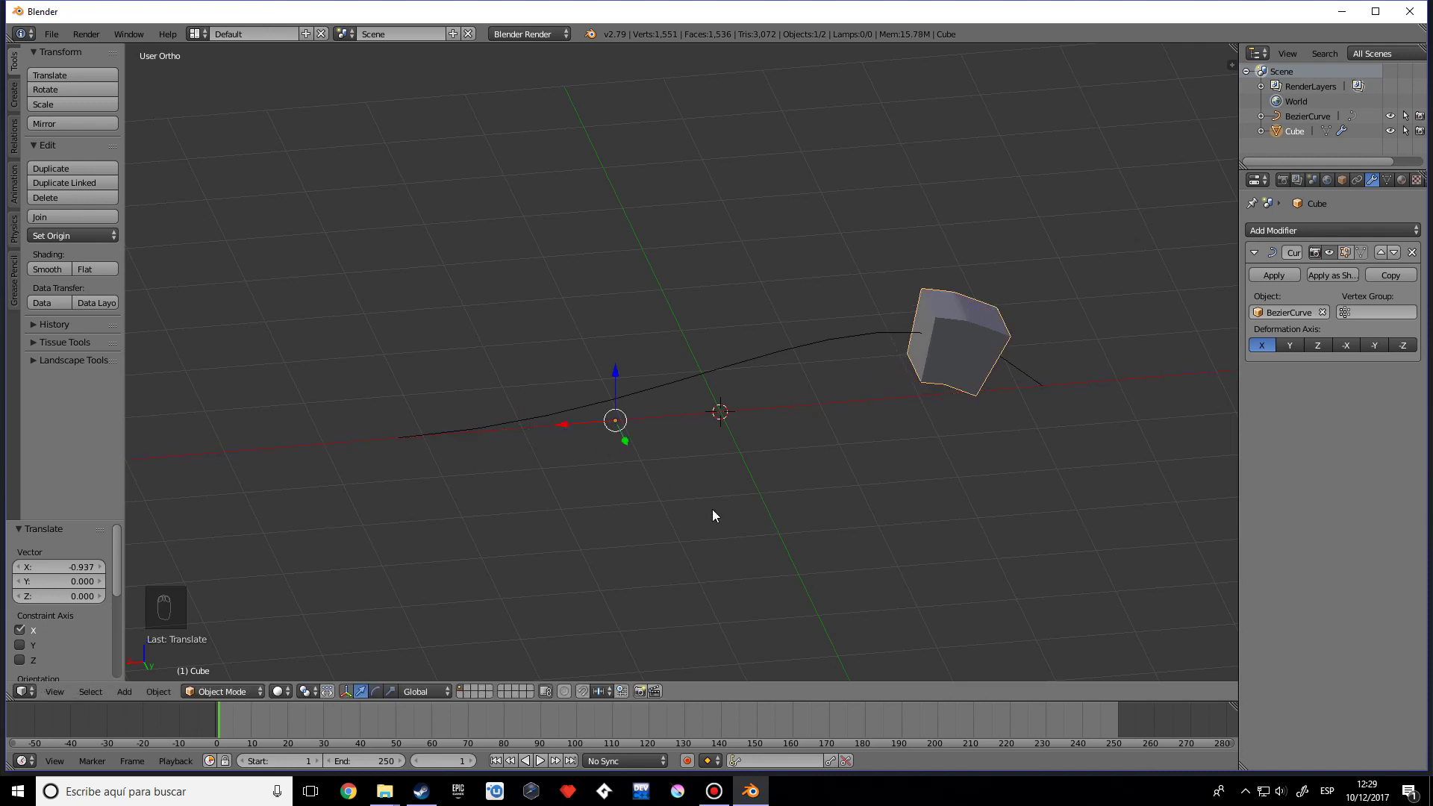